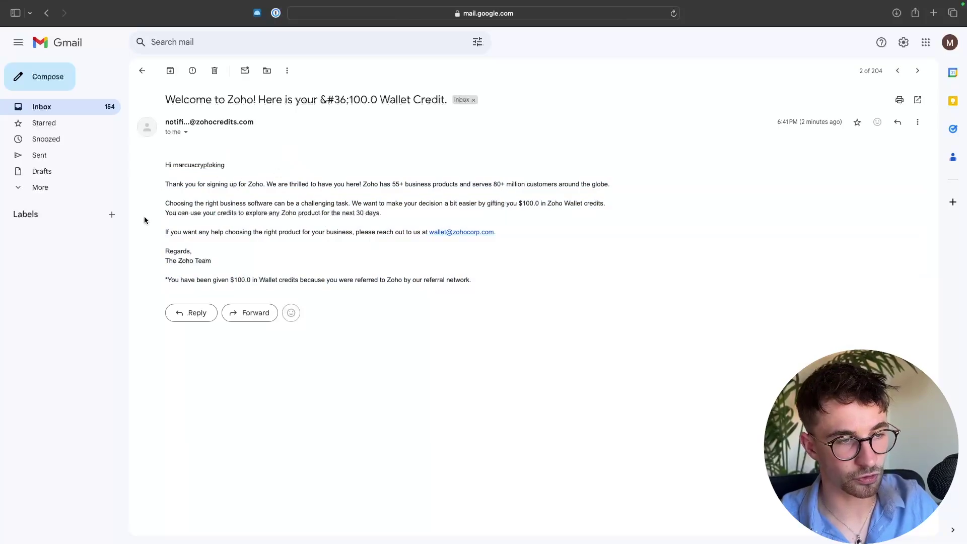
Read the note in the Zoho welcome e-mail explaining why the $100.0 Wallet credits were given.
{"action": "left_click_drag", "start_coordinate": [163, 279], "coordinate": [468, 280]}
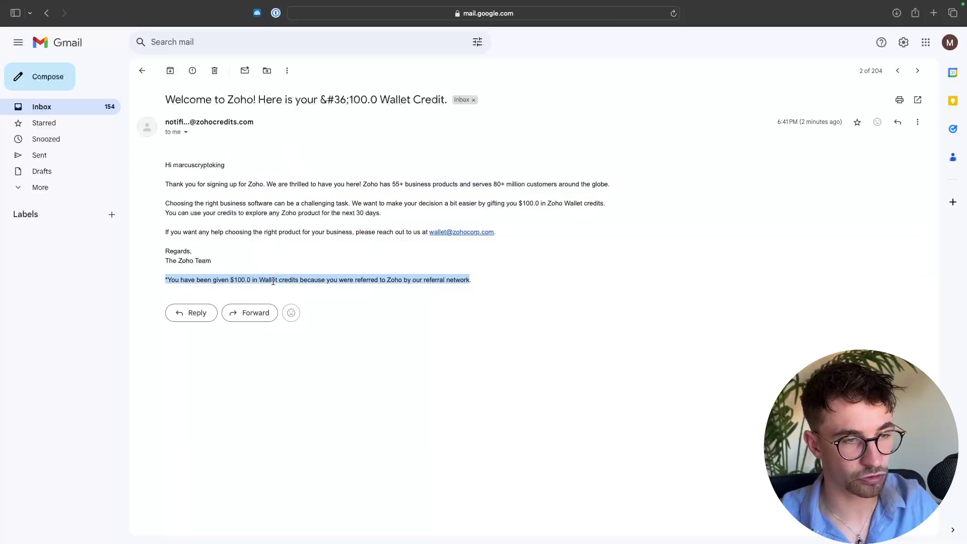
{"action": "left_click", "coordinate": [372, 300]}
{"action": "left_click_drag", "start_coordinate": [356, 280], "coordinate": [472, 280]}
{"action": "left_click", "coordinate": [474, 284]}
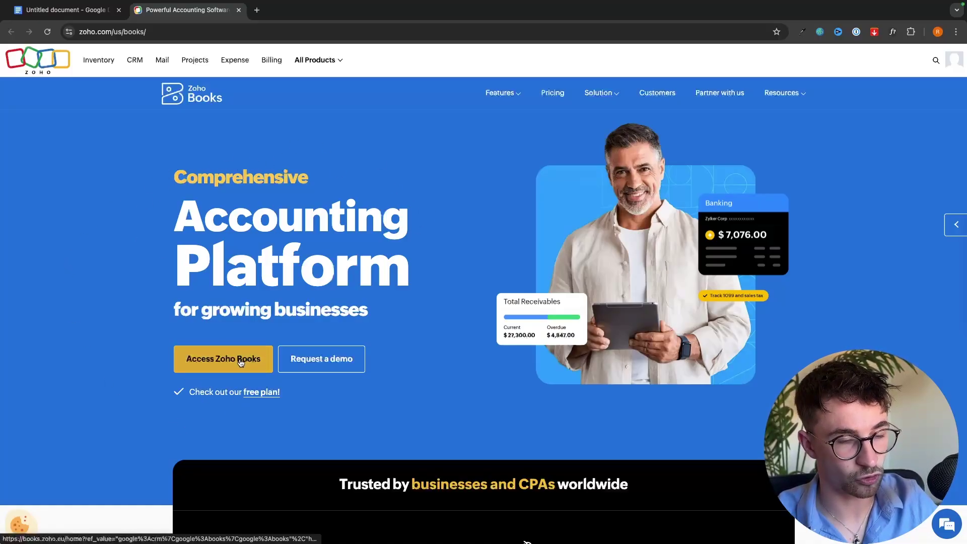
Open the Zoho Books pricing page and review the Free plan's description and revenue limit.
{"action": "left_click", "coordinate": [544, 98]}
{"action": "scroll", "coordinate": [622, 236], "scroll_direction": "down", "scroll_amount": 1}
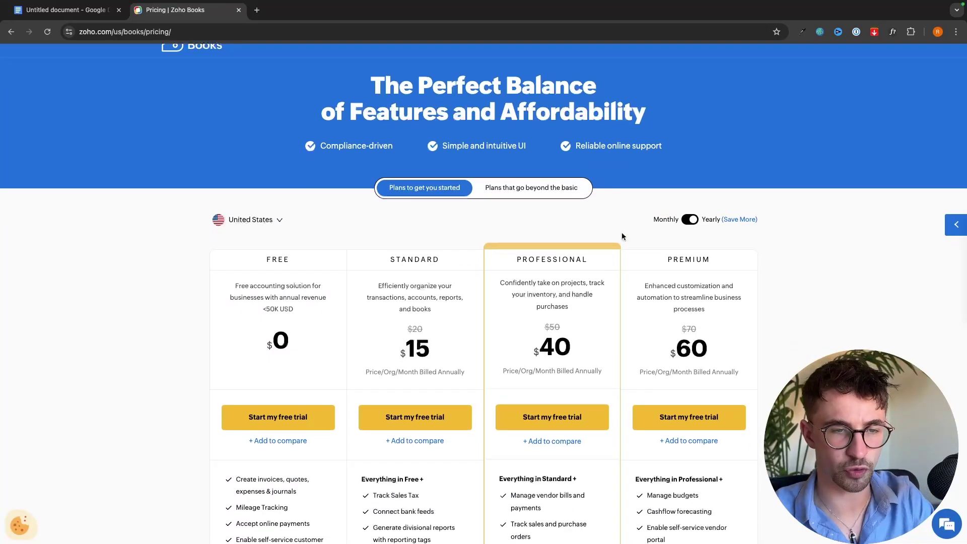
{"action": "scroll", "coordinate": [596, 157], "scroll_direction": "down", "scroll_amount": 2}
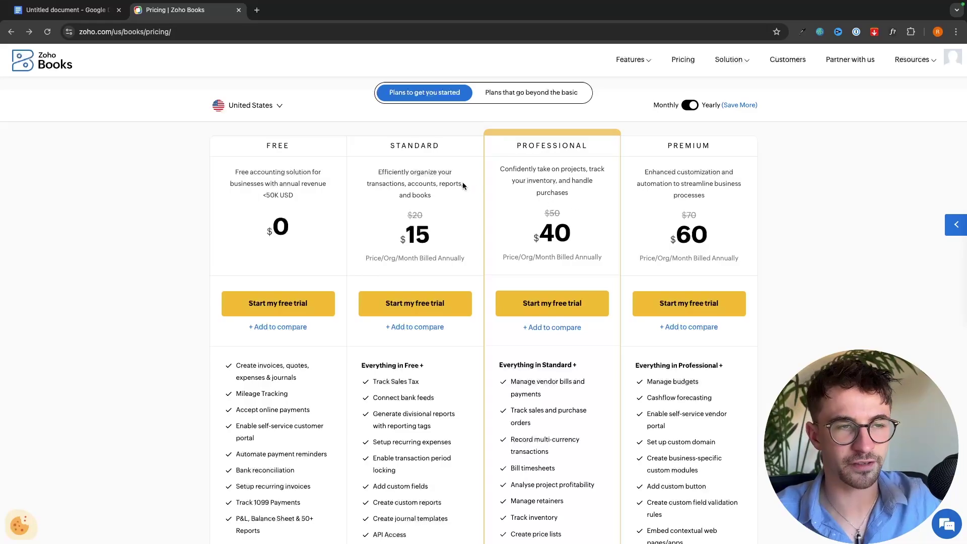
{"action": "left_click_drag", "start_coordinate": [297, 194], "coordinate": [231, 170]}
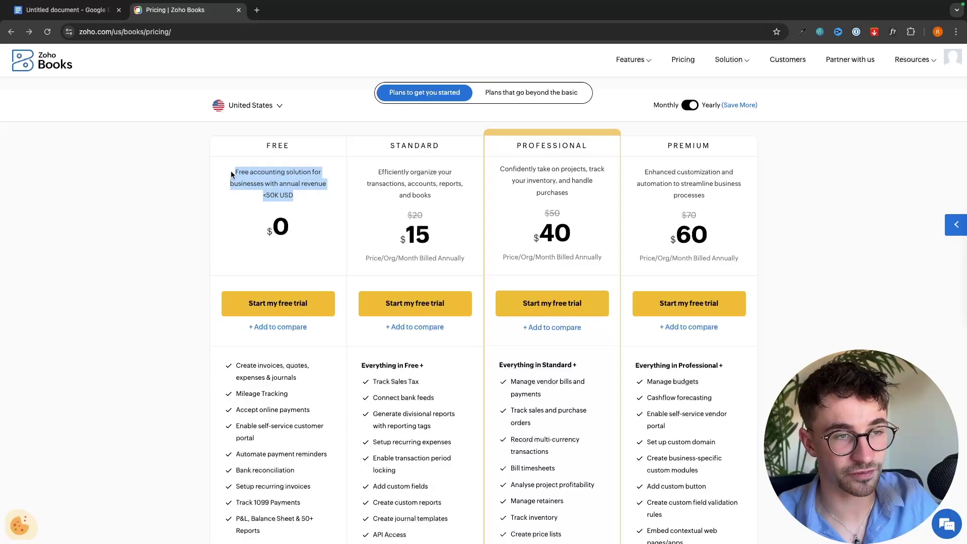
{"action": "left_click", "coordinate": [333, 171]}
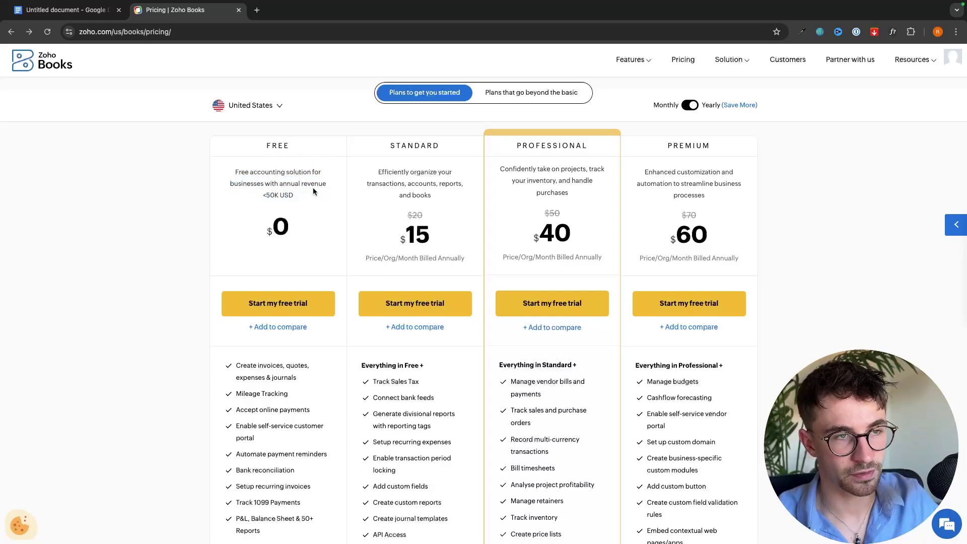
{"action": "left_click", "coordinate": [309, 144]}
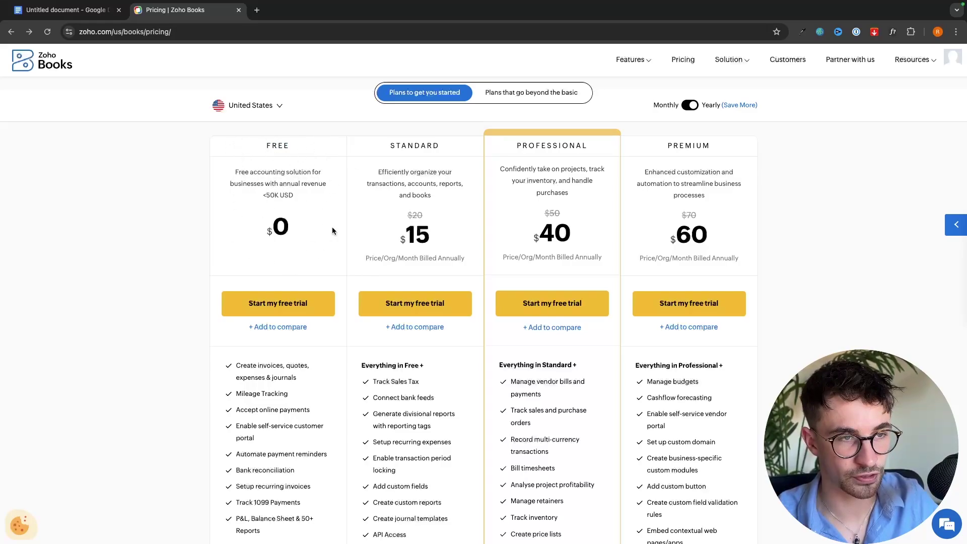
{"action": "scroll", "coordinate": [263, 175], "scroll_direction": "up", "scroll_amount": 1}
{"action": "left_click_drag", "start_coordinate": [263, 241], "coordinate": [323, 243]}
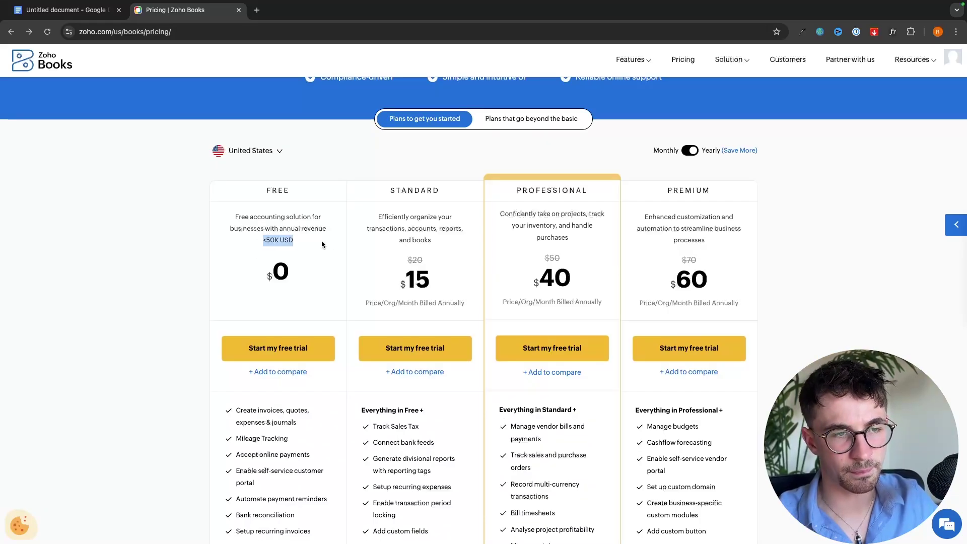
{"action": "left_click", "coordinate": [335, 225]}
Compare the feature lists of the Free, Standard, Professional and Premium plans.
{"action": "scroll", "coordinate": [318, 269], "scroll_direction": "down", "scroll_amount": 3}
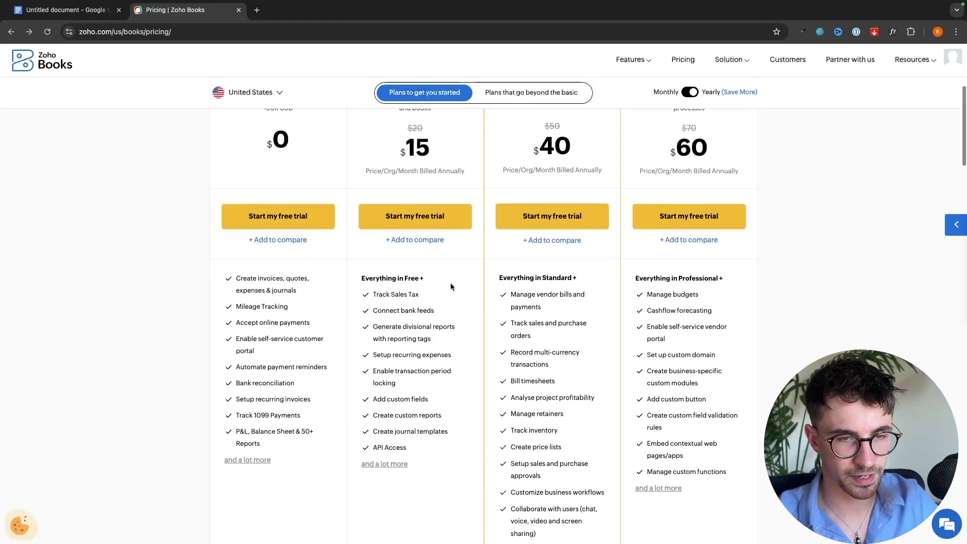
{"action": "scroll", "coordinate": [712, 341], "scroll_direction": "up", "scroll_amount": 1}
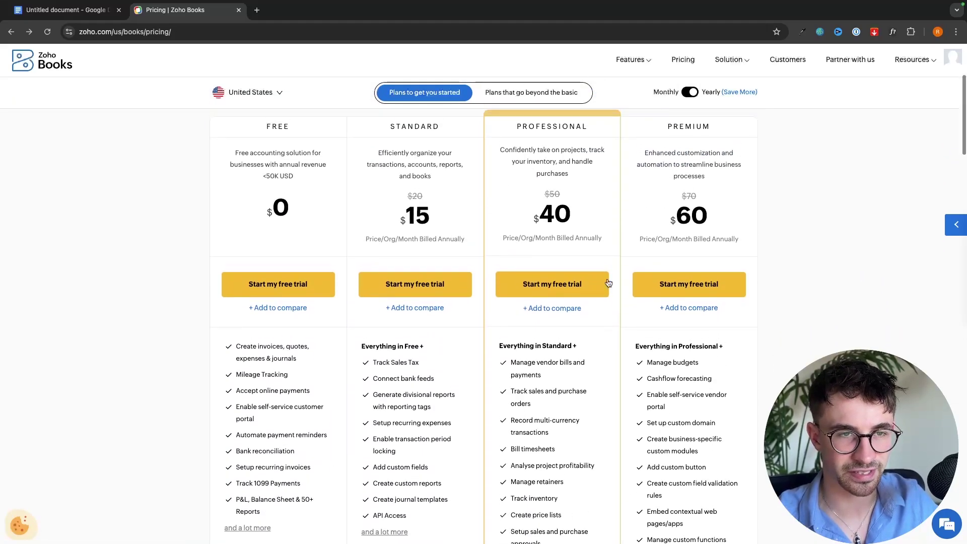
{"action": "scroll", "coordinate": [579, 288], "scroll_direction": "down", "scroll_amount": 2}
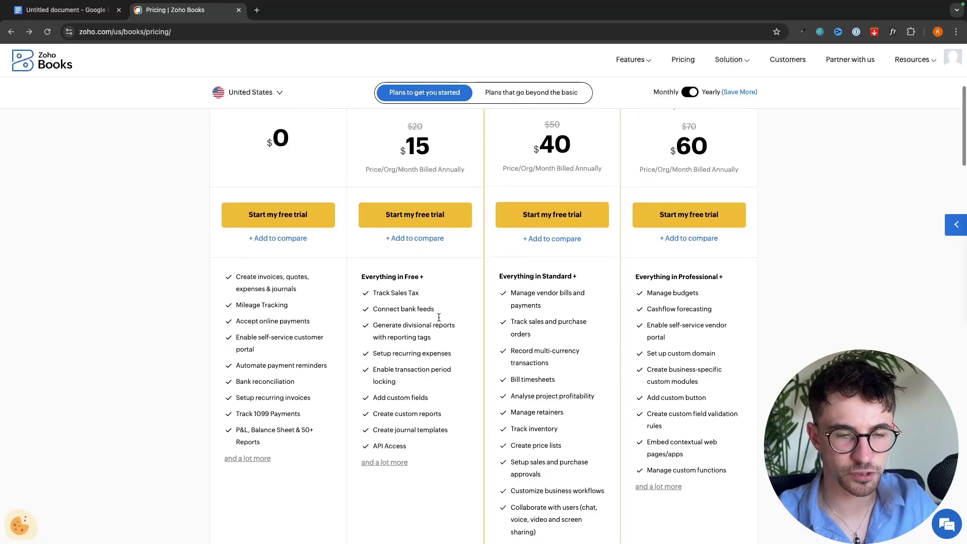
{"action": "scroll", "coordinate": [803, 261], "scroll_direction": "up", "scroll_amount": 3}
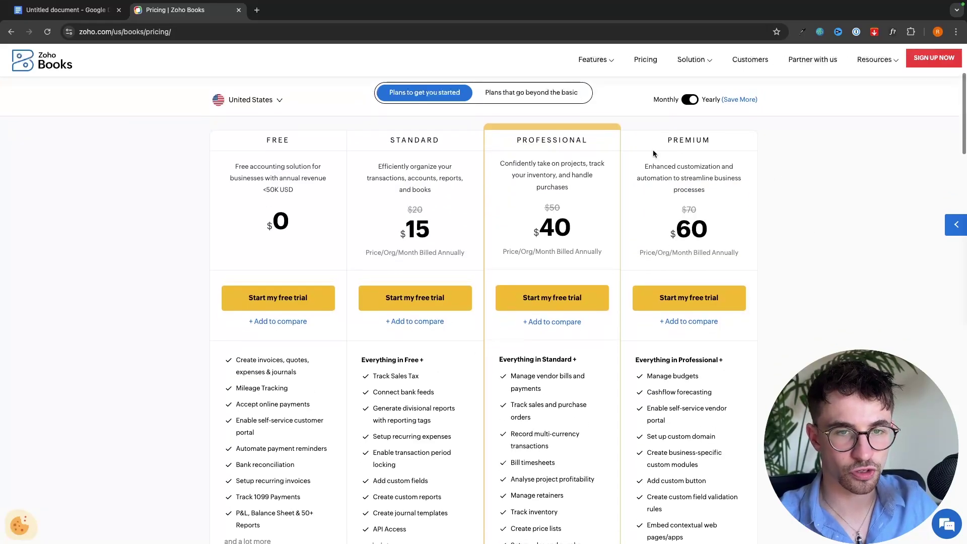
Start the Professional plan's free trial and create the account from the completed sign-up form.
{"action": "left_click_drag", "start_coordinate": [514, 140], "coordinate": [591, 141]}
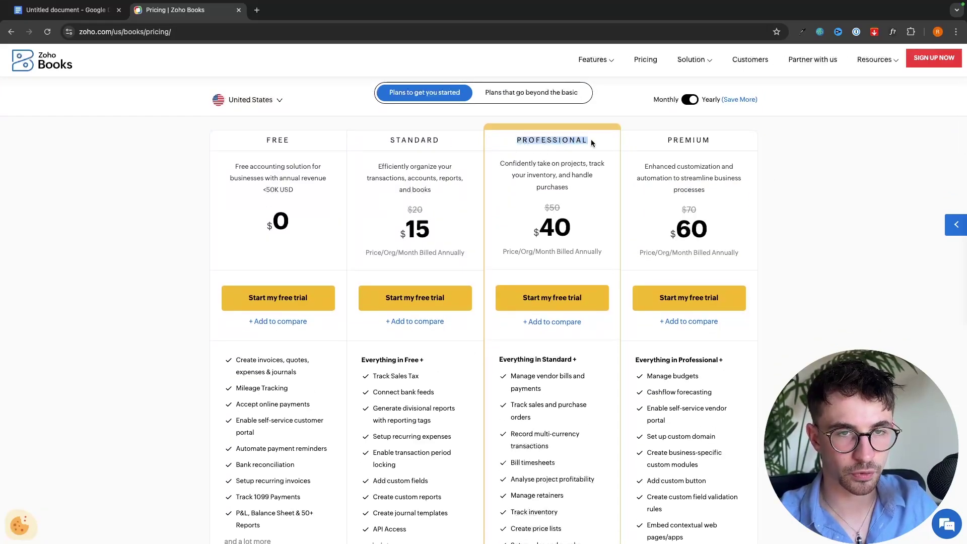
{"action": "left_click", "coordinate": [592, 140]}
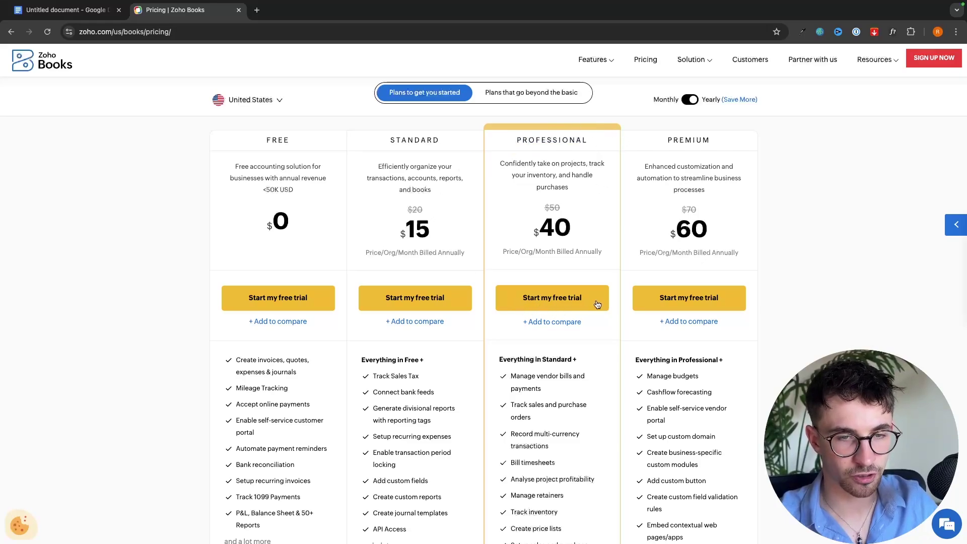
{"action": "left_click", "coordinate": [559, 301]}
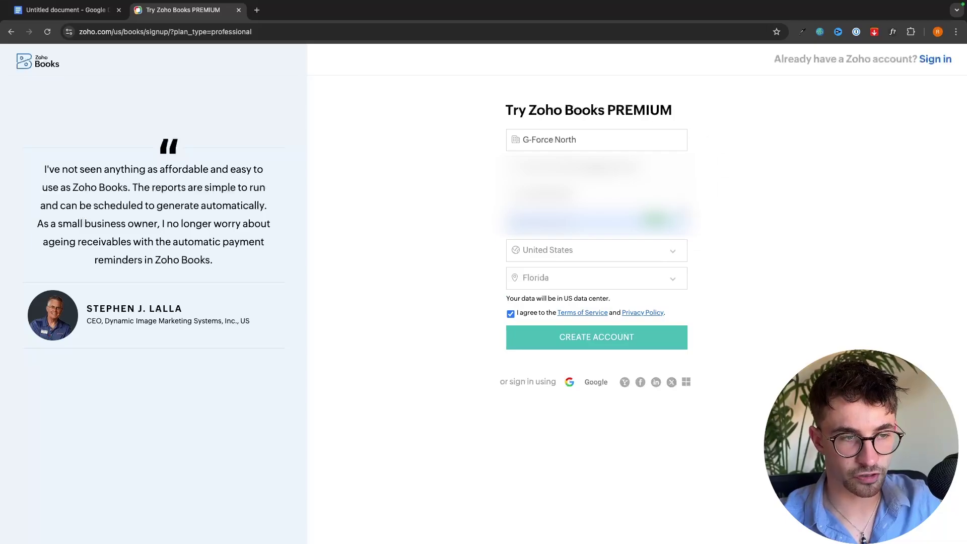
{"action": "left_click", "coordinate": [594, 343]}
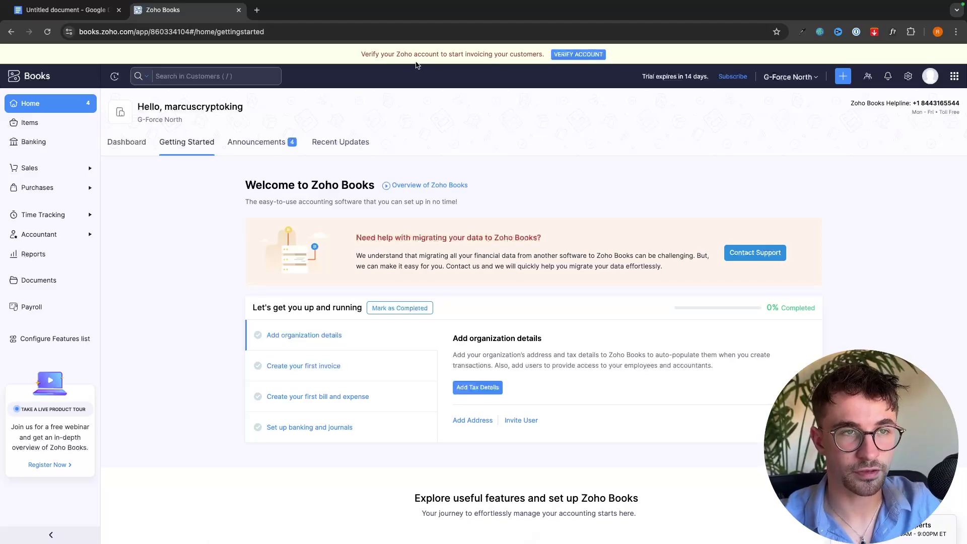
Verify the Zoho account through the confirmation e-mail in Gmail and close the Zoho Accounts page that opens.
{"action": "left_click_drag", "start_coordinate": [365, 55], "coordinate": [523, 55]}
{"action": "left_click", "coordinate": [523, 55]}
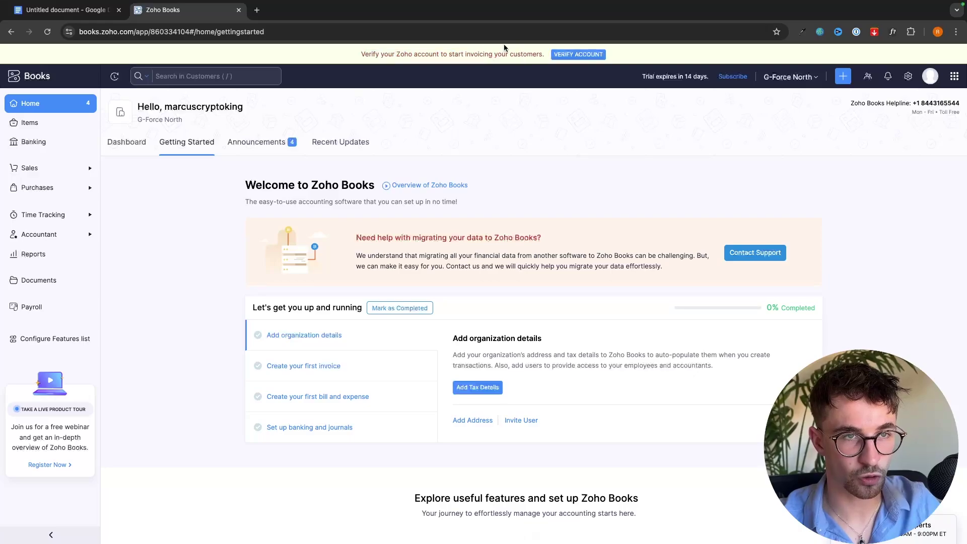
{"action": "left_click", "coordinate": [585, 56]}
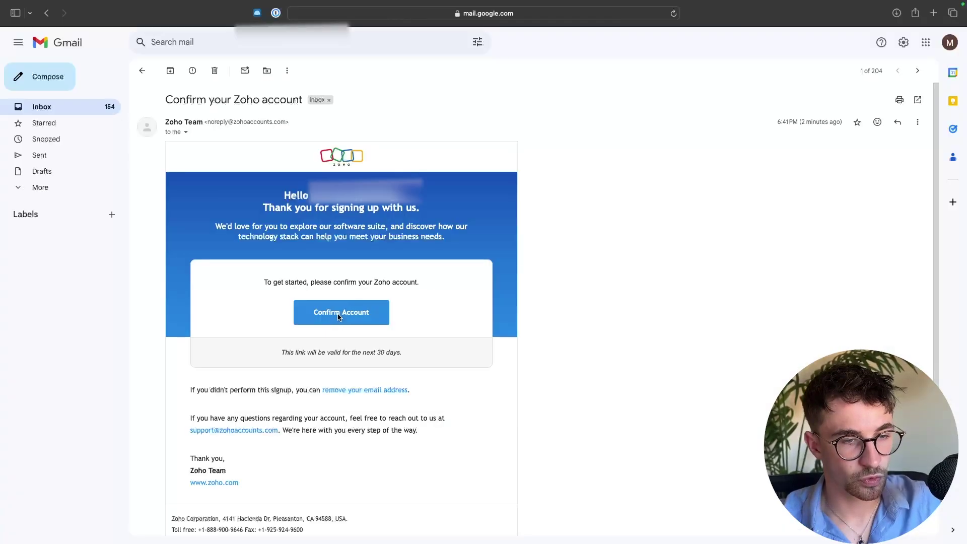
{"action": "left_click", "coordinate": [341, 311]}
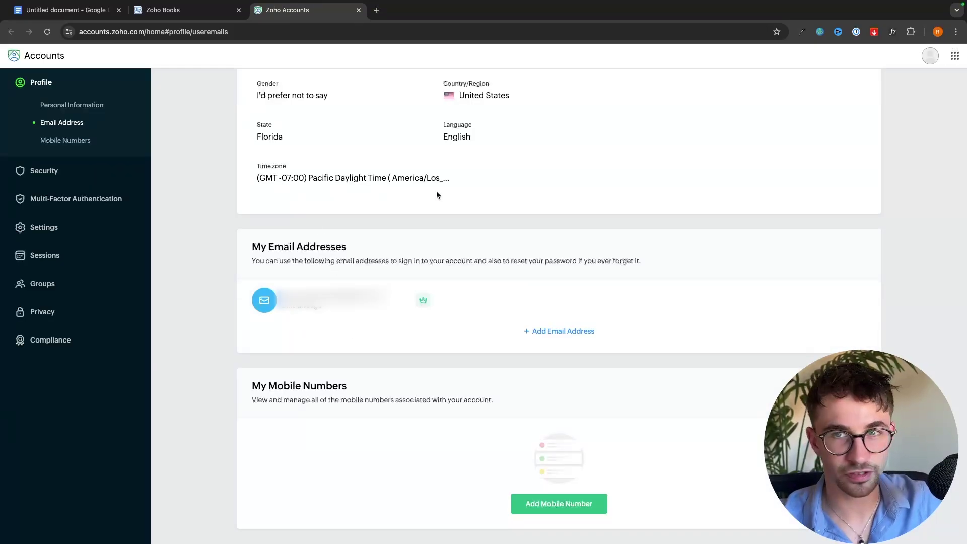
{"action": "left_click", "coordinate": [358, 10]}
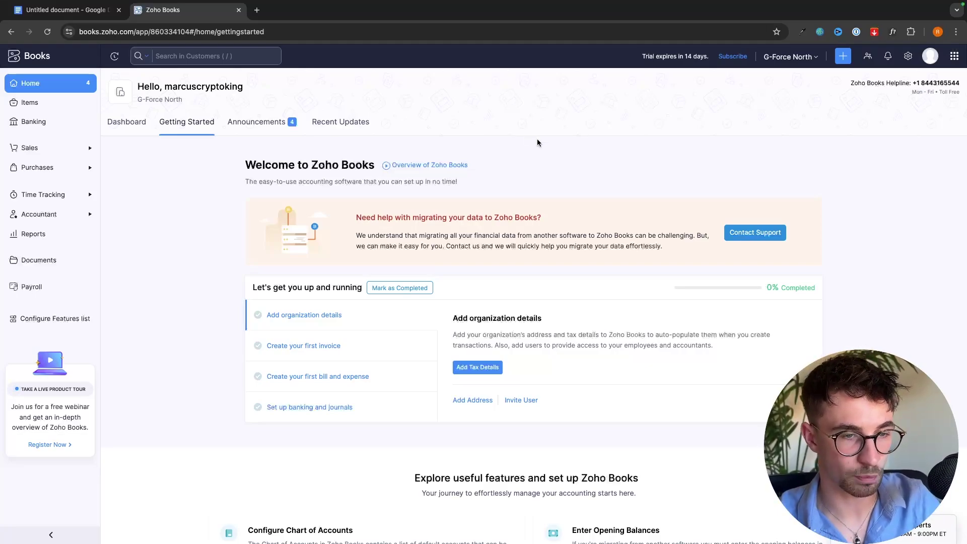
Examine the Home dashboard's receivables, payables, cash flow, income and expense, top expenses, projects and bank sections.
{"action": "left_click", "coordinate": [126, 121]}
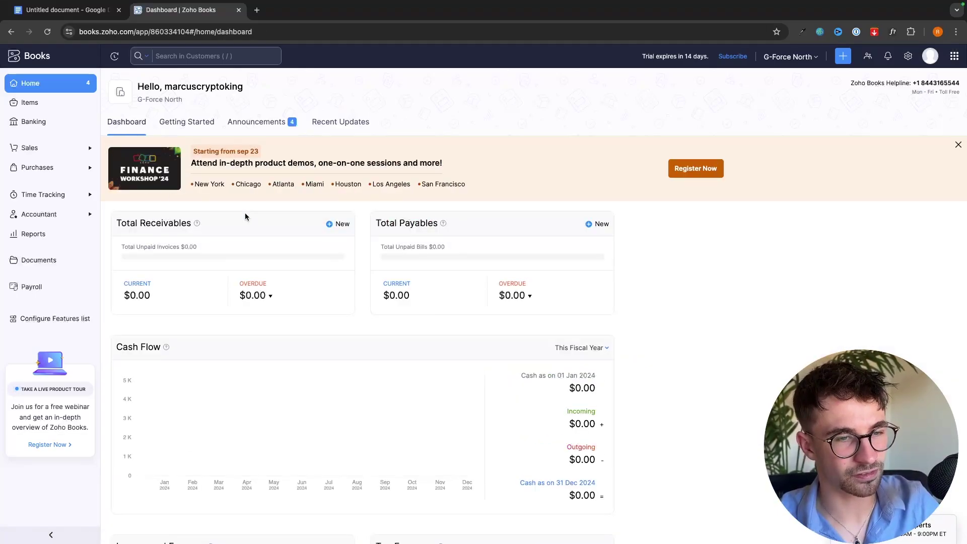
{"action": "scroll", "coordinate": [245, 217], "scroll_direction": "down", "scroll_amount": 2}
{"action": "scroll", "coordinate": [245, 217], "scroll_direction": "down", "scroll_amount": 2}
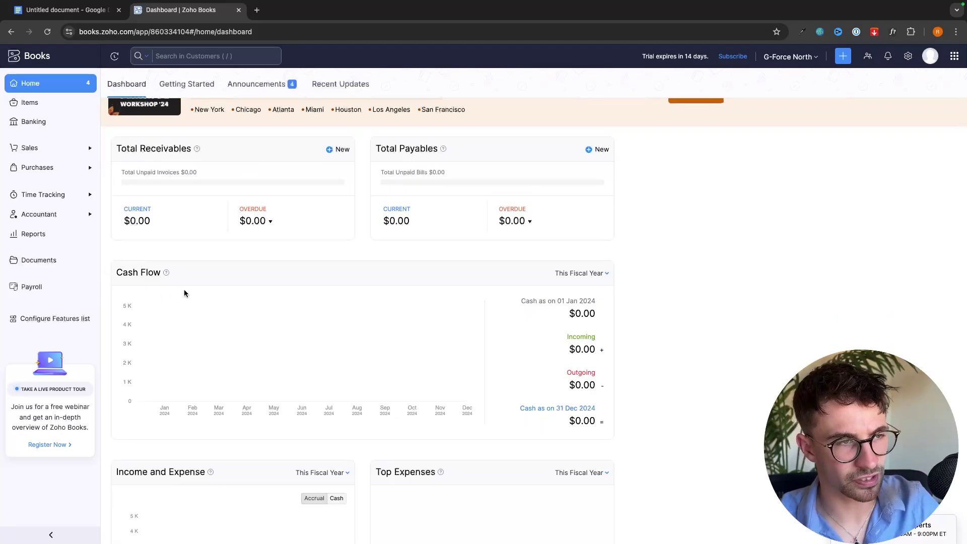
{"action": "scroll", "coordinate": [205, 301], "scroll_direction": "up", "scroll_amount": 1}
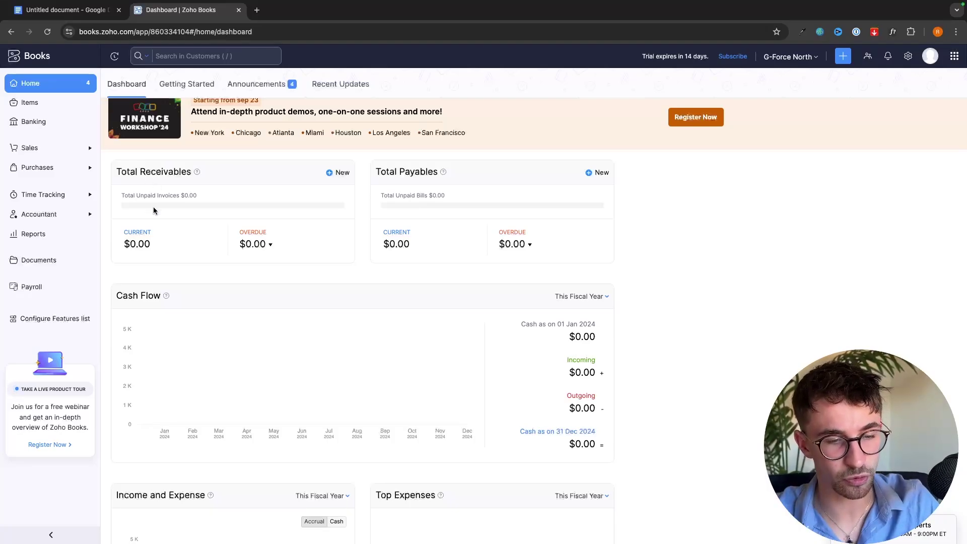
{"action": "scroll", "coordinate": [260, 253], "scroll_direction": "down", "scroll_amount": 5}
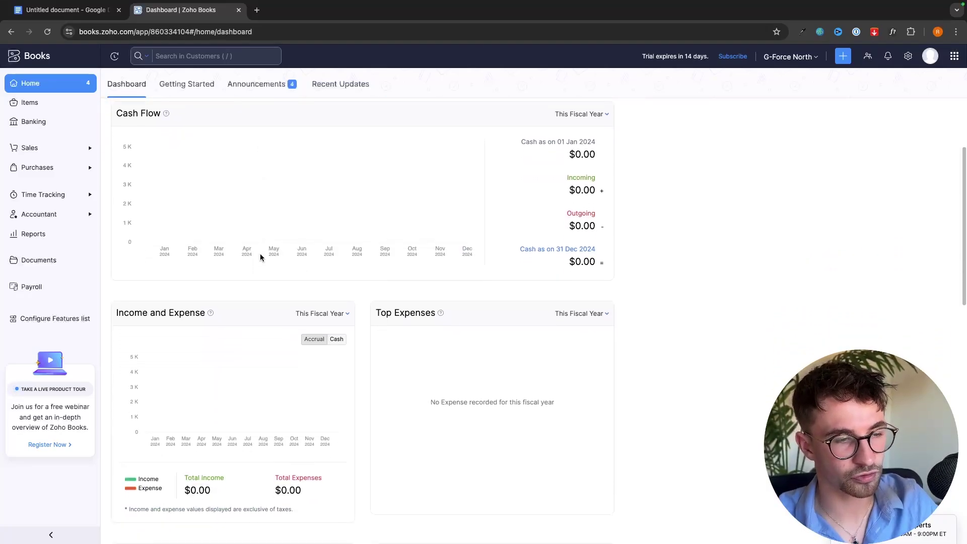
{"action": "scroll", "coordinate": [247, 355], "scroll_direction": "down", "scroll_amount": 1}
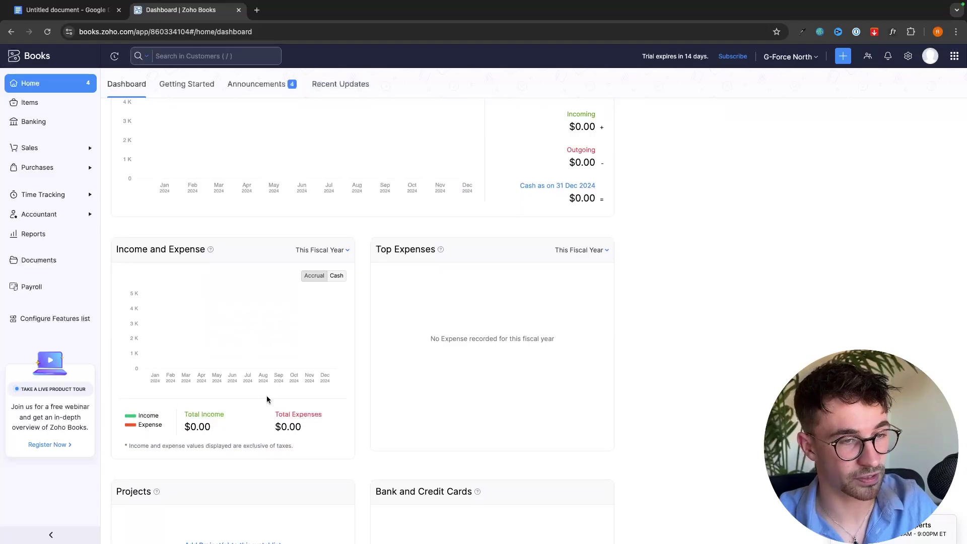
{"action": "scroll", "coordinate": [348, 403], "scroll_direction": "down", "scroll_amount": 5}
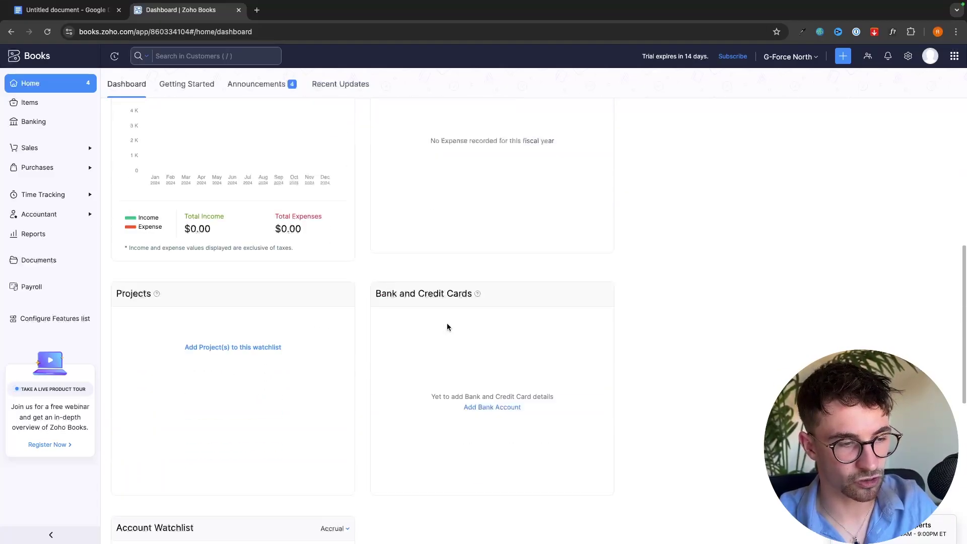
{"action": "scroll", "coordinate": [503, 296], "scroll_direction": "up", "scroll_amount": 10}
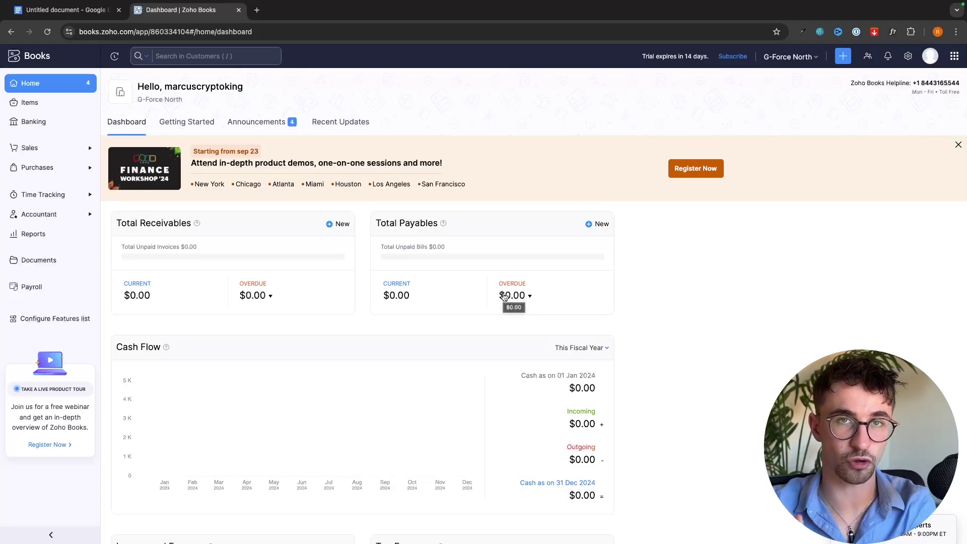
{"action": "scroll", "coordinate": [675, 340], "scroll_direction": "down", "scroll_amount": 7}
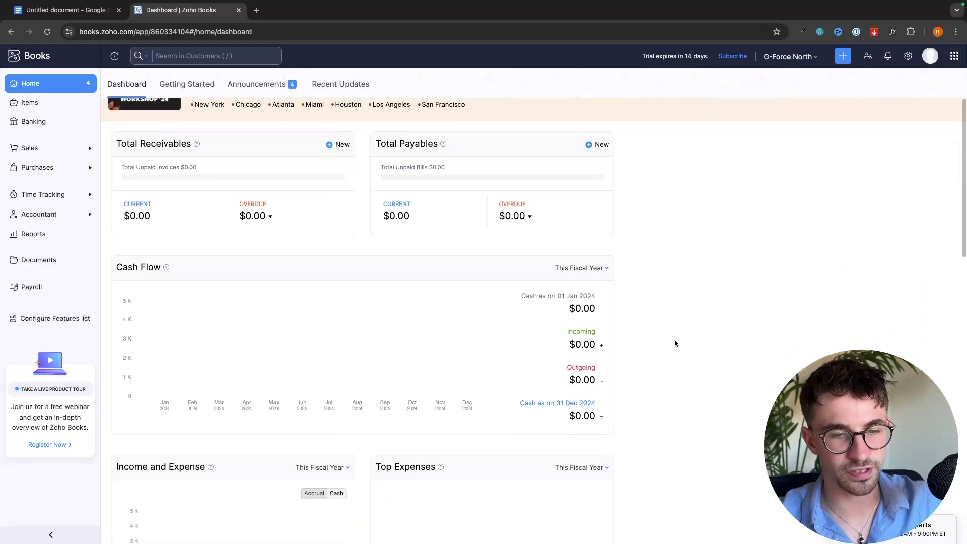
{"action": "scroll", "coordinate": [675, 342], "scroll_direction": "down", "scroll_amount": 3}
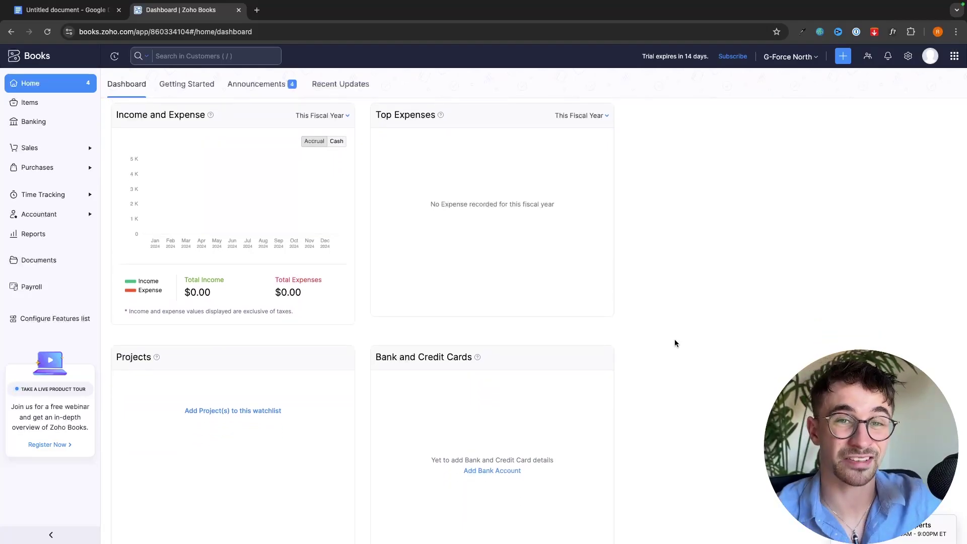
{"action": "scroll", "coordinate": [676, 344], "scroll_direction": "up", "scroll_amount": 10}
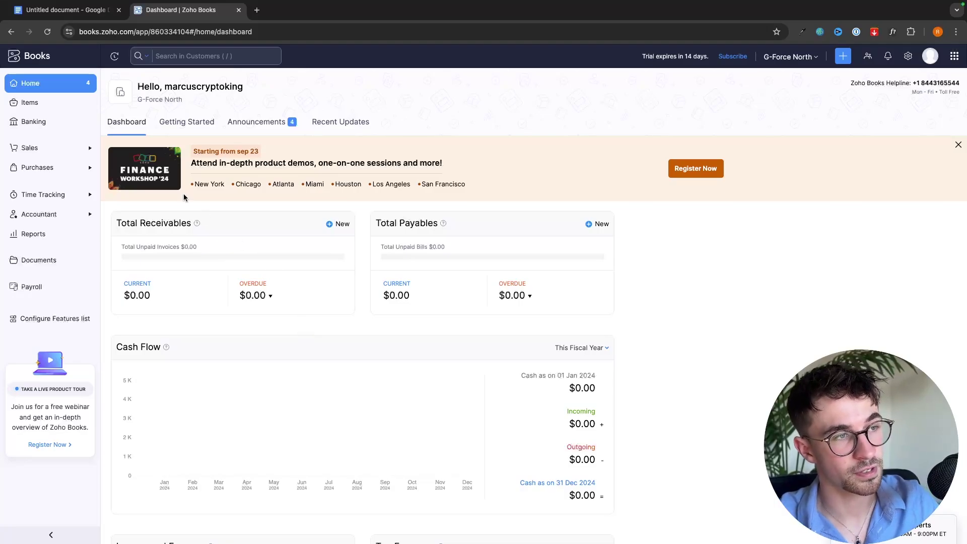
Go to Banking and bring up the banks and credit cards supported for automatic feeds.
{"action": "left_click", "coordinate": [35, 127]}
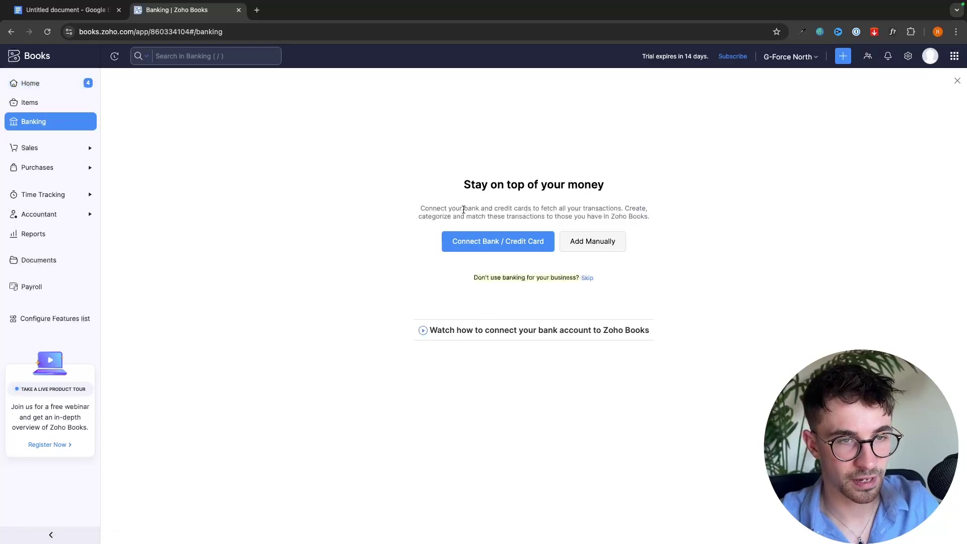
{"action": "left_click_drag", "start_coordinate": [415, 208], "coordinate": [624, 209]}
{"action": "left_click", "coordinate": [647, 205]}
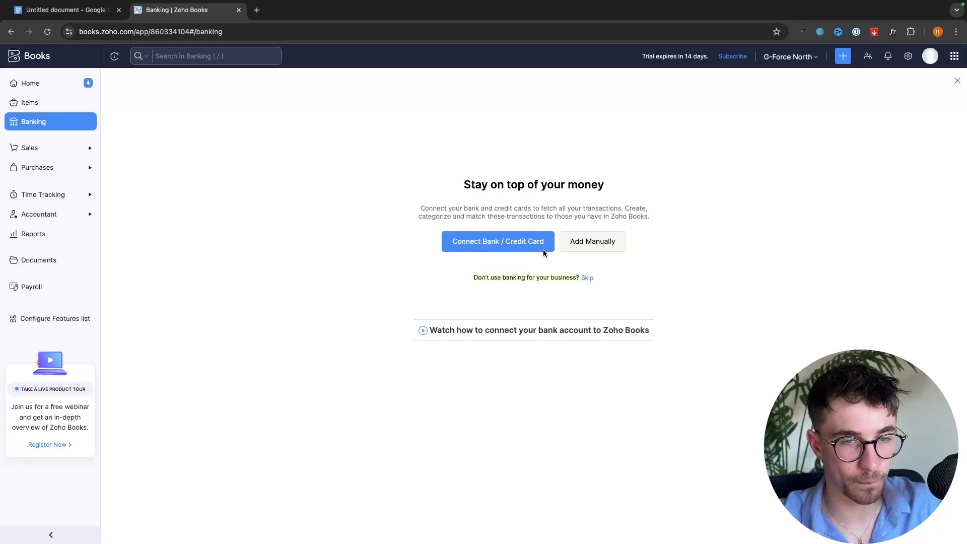
{"action": "left_click", "coordinate": [524, 248]}
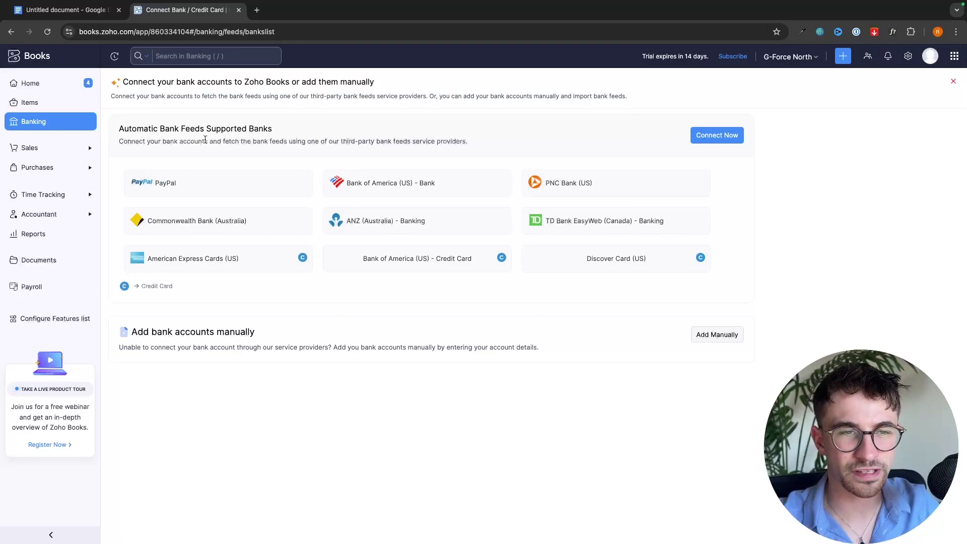
Select American Express Cards (US), agree to the end user terms for automatic bank feeds and proceed with Plaid as provider.
{"action": "left_click", "coordinate": [184, 259]}
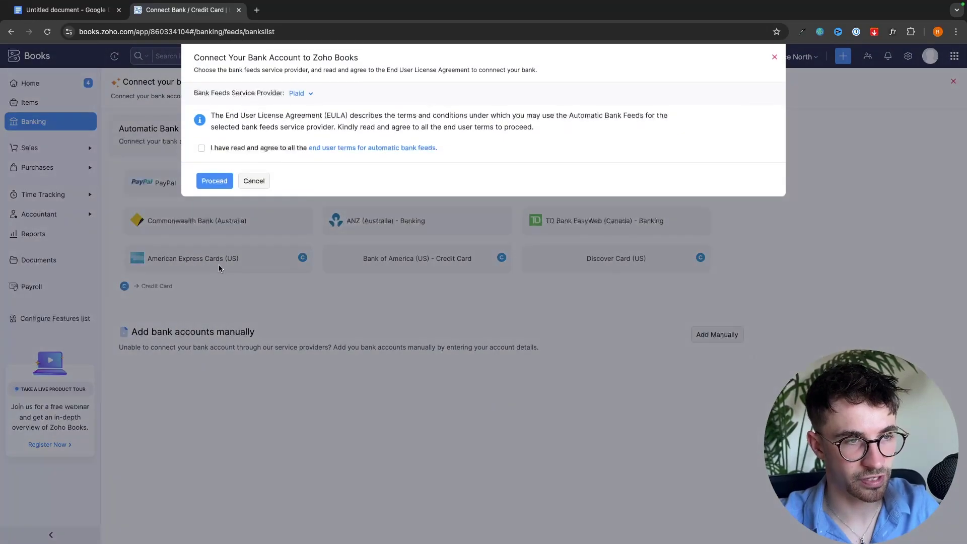
{"action": "left_click", "coordinate": [238, 151]}
{"action": "left_click", "coordinate": [215, 181]}
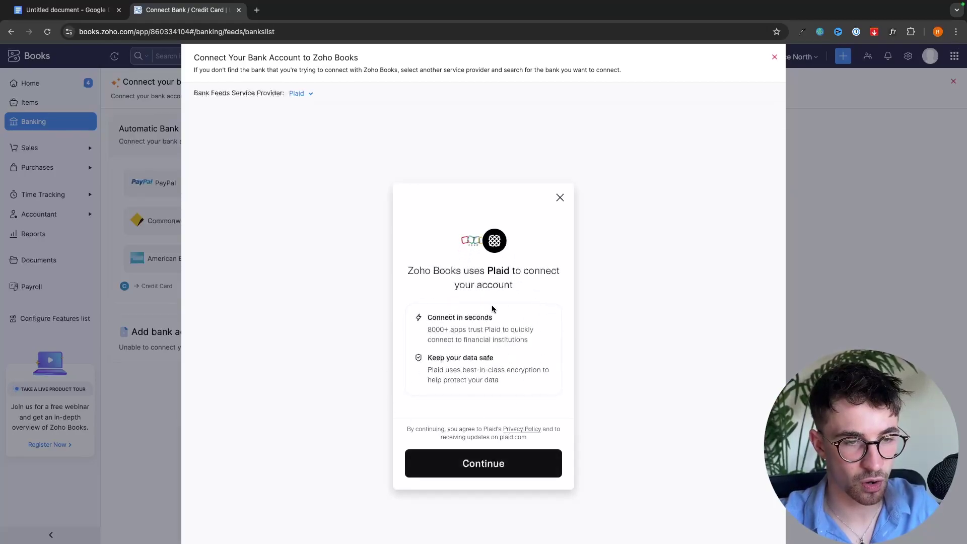
Continue with Plaid to its phone number page and close the bank connection dialog.
{"action": "left_click", "coordinate": [489, 469]}
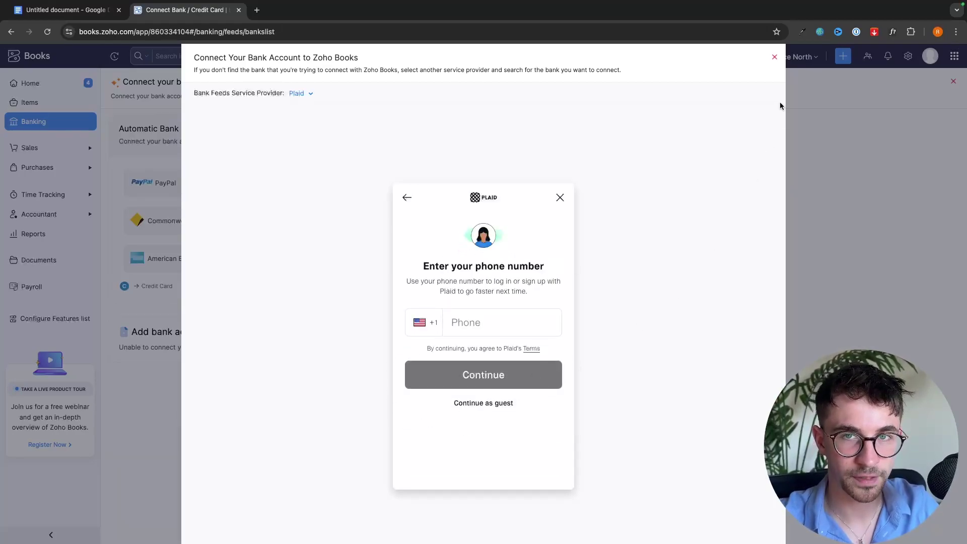
{"action": "left_click", "coordinate": [776, 57]}
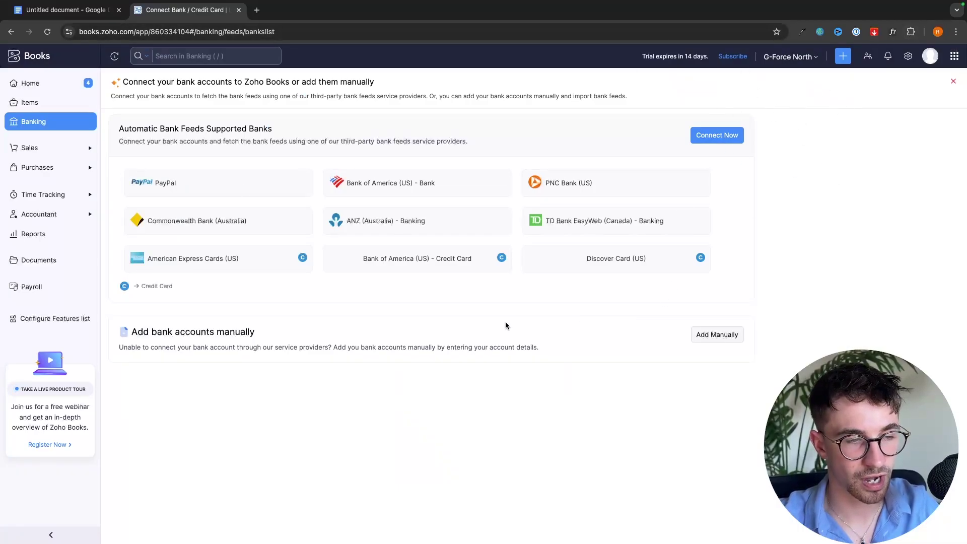
Manually add a USD bank account named "Test Account - Bank Account" and save it.
{"action": "left_click_drag", "start_coordinate": [131, 331], "coordinate": [253, 333]}
{"action": "left_click", "coordinate": [247, 312]}
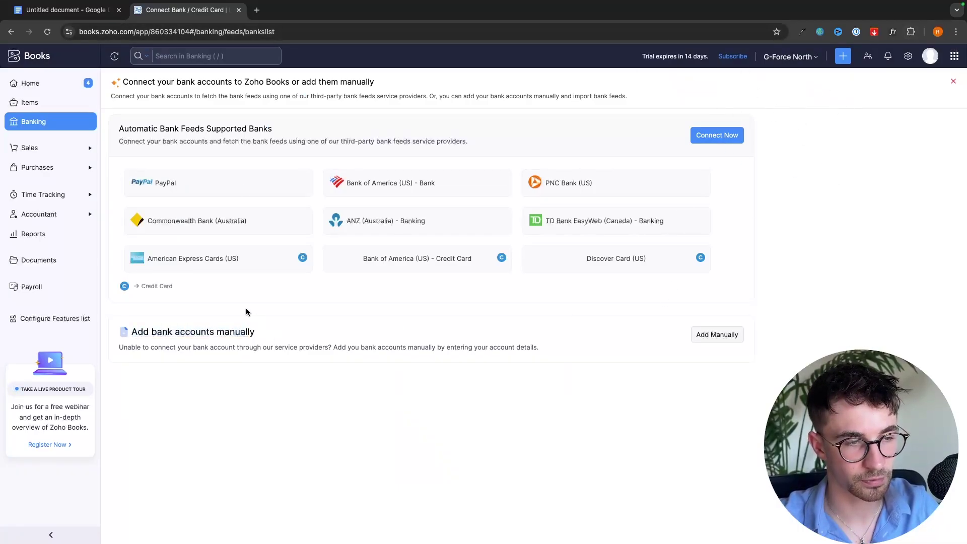
{"action": "left_click", "coordinate": [717, 335]}
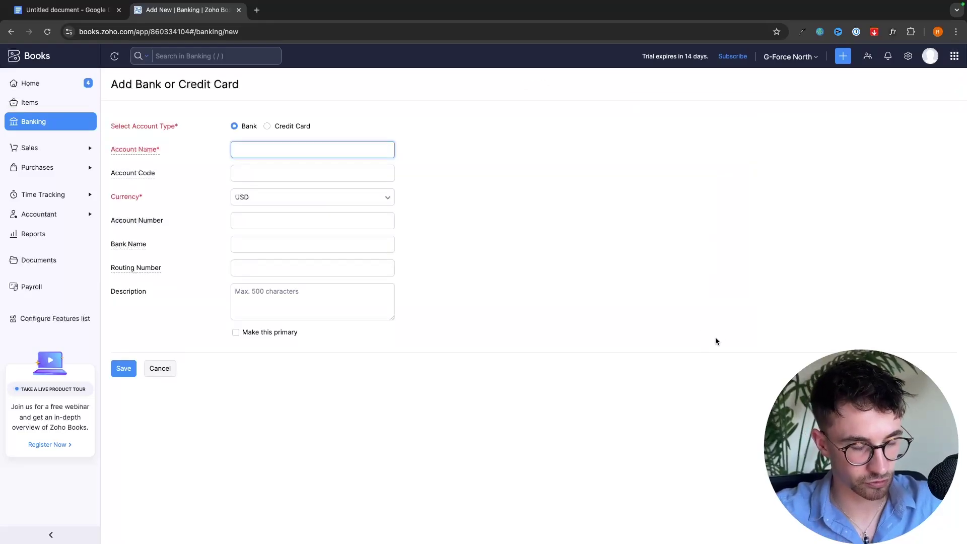
{"action": "type", "text": "Test Accou"}
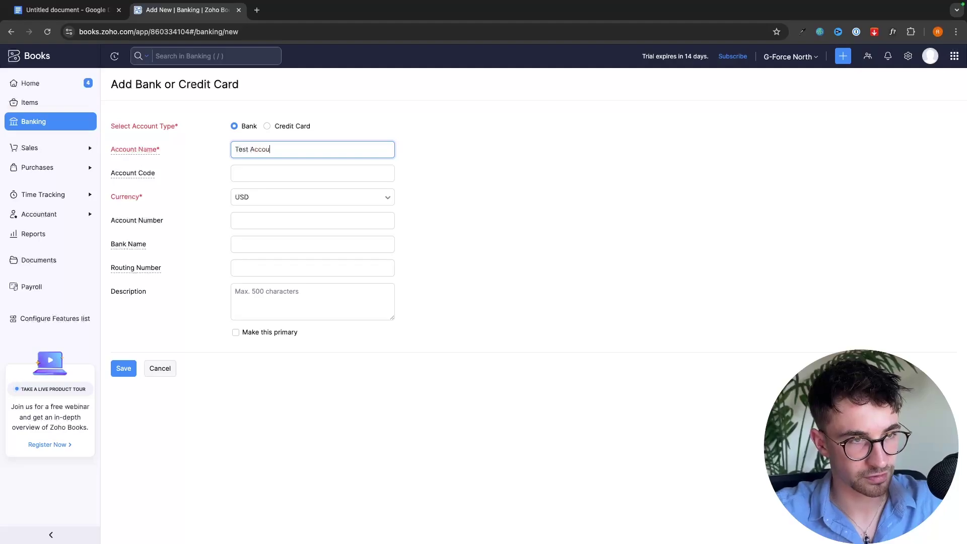
{"action": "type", "text": "nt - Bank Account"}
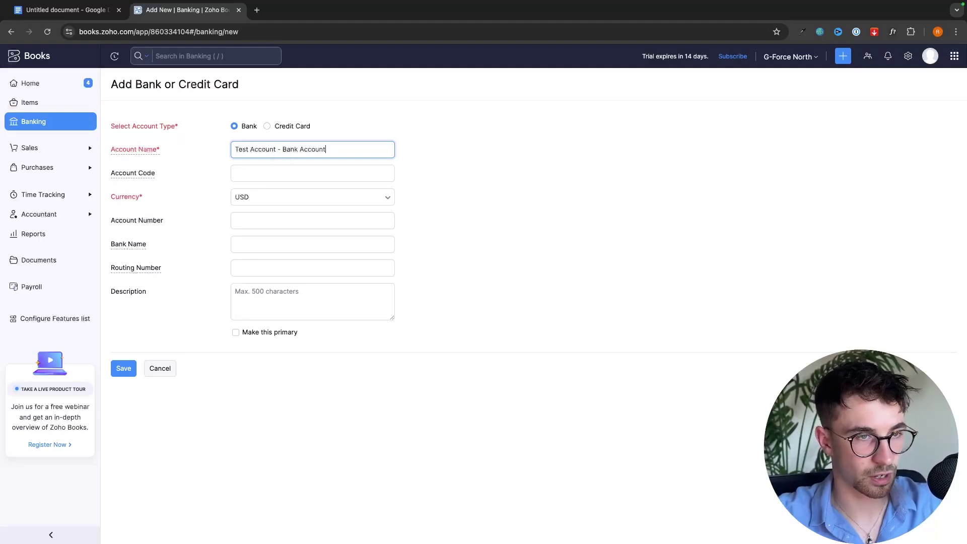
{"action": "left_click", "coordinate": [428, 156]}
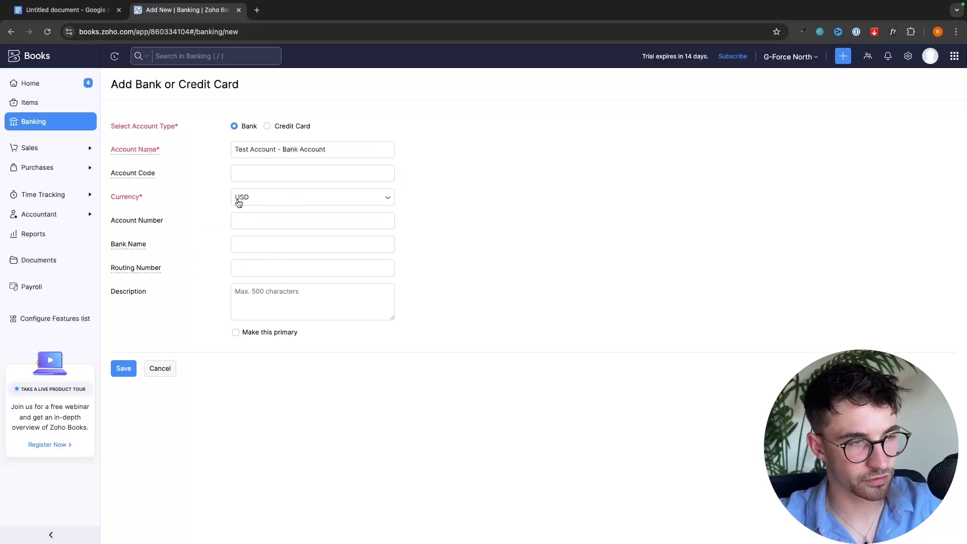
{"action": "left_click", "coordinate": [125, 369]}
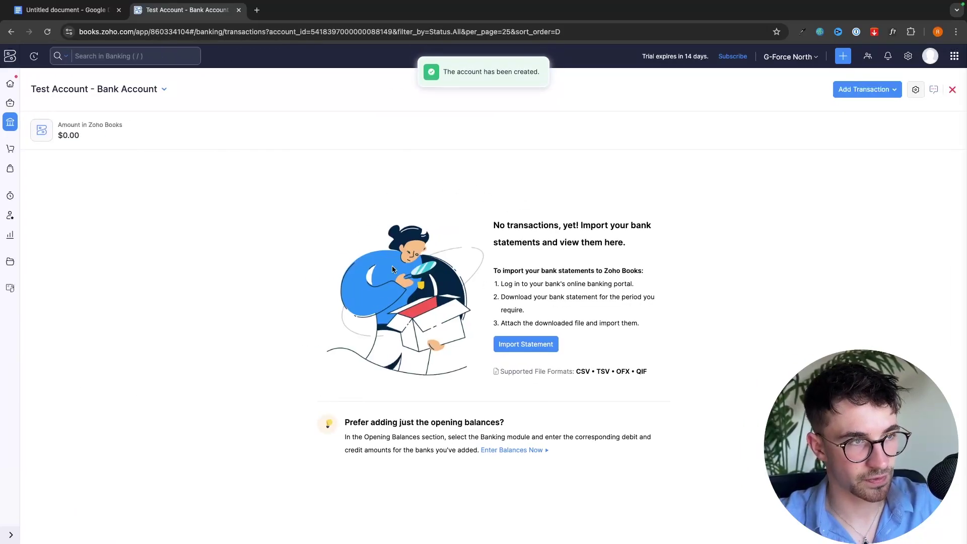
Return to the Banking overview and manually add another USD bank-type account named "Test Account - Credit Card".
{"action": "left_click", "coordinate": [14, 128]}
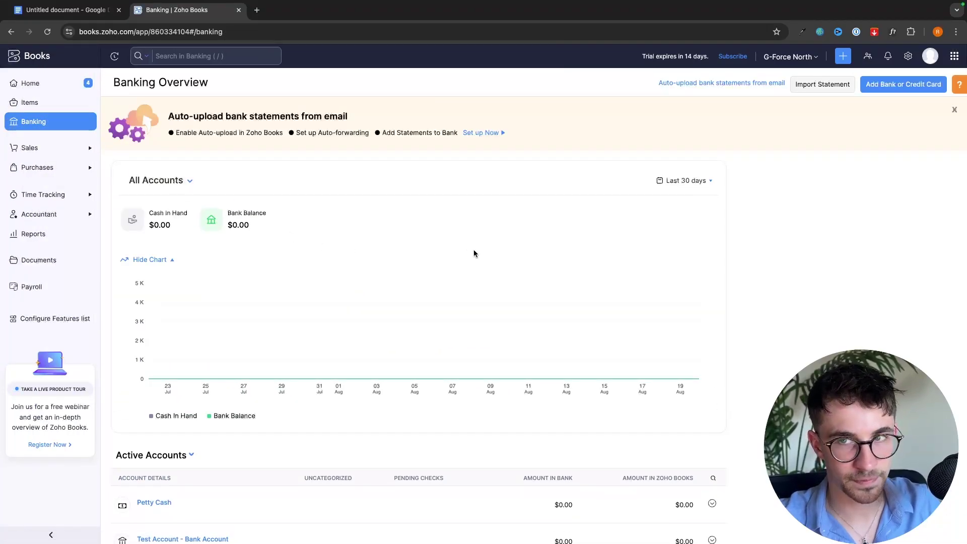
{"action": "left_click", "coordinate": [901, 85]}
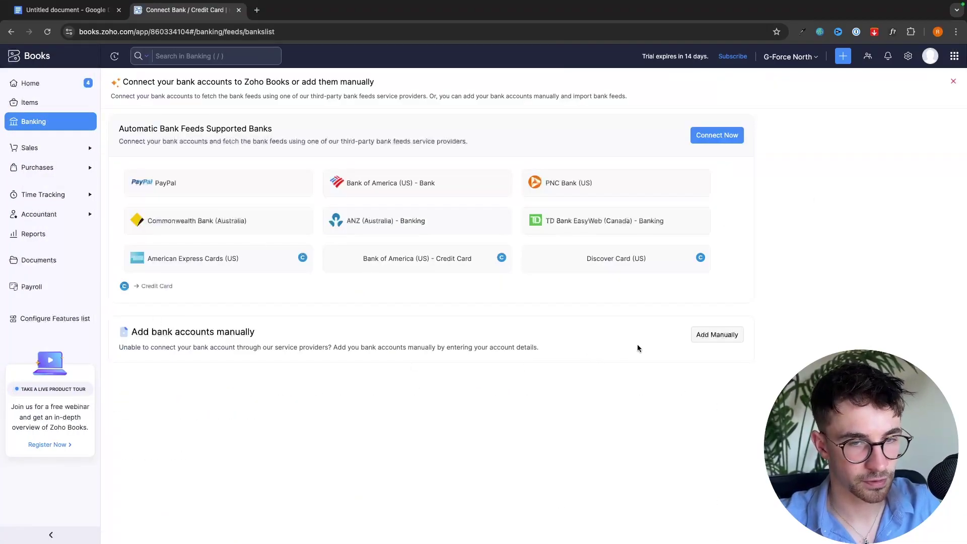
{"action": "left_click", "coordinate": [696, 337]}
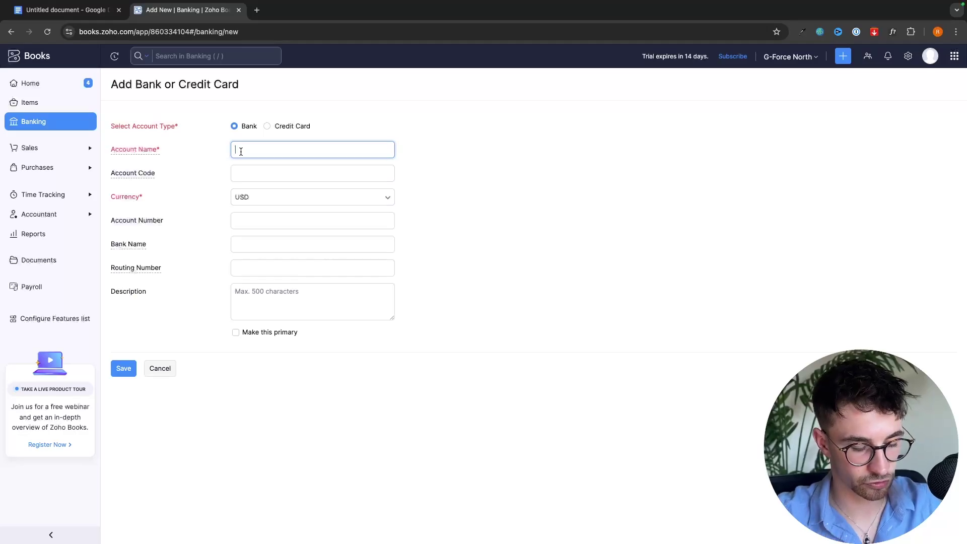
{"action": "type", "text": "Test A"}
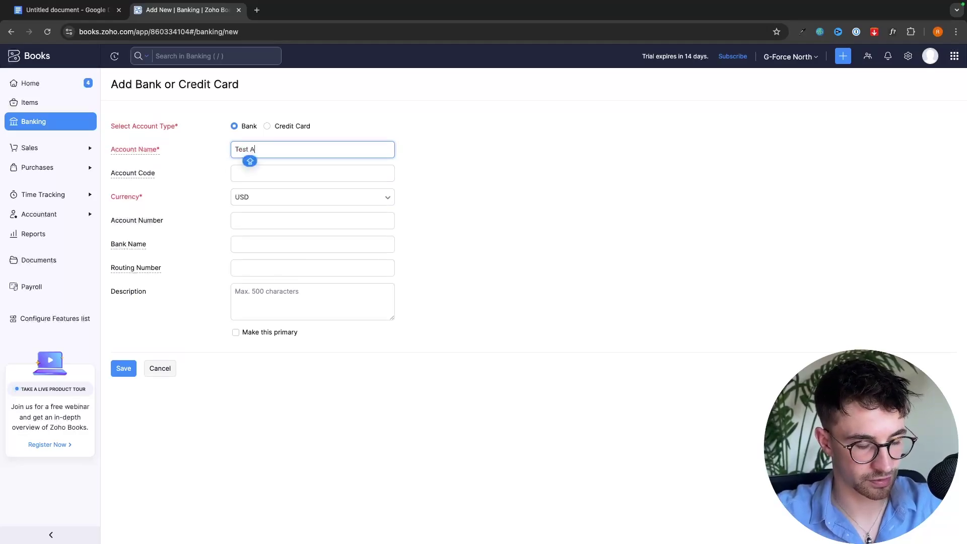
{"action": "type", "text": "ccount - Crea"}
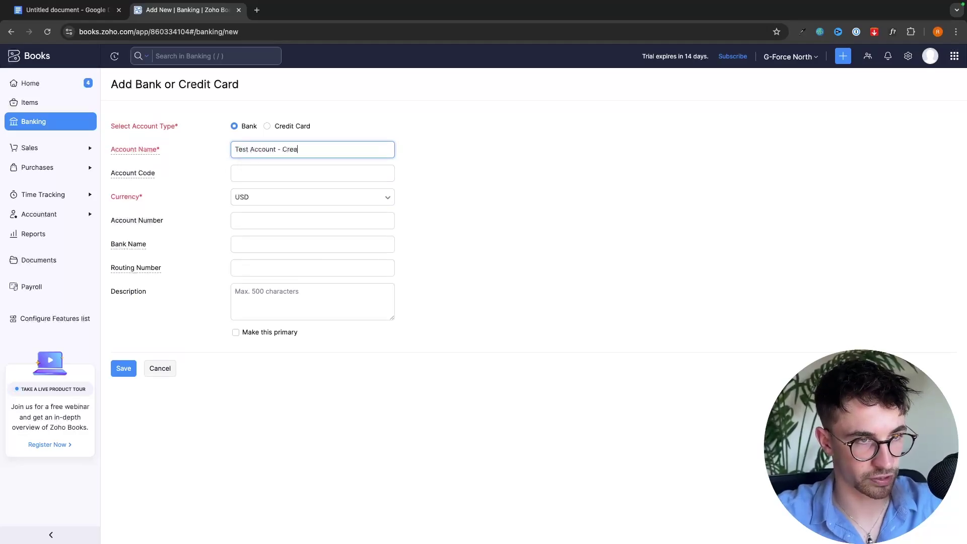
{"action": "type", "text": "dit Card"}
{"action": "key", "text": "Return"}
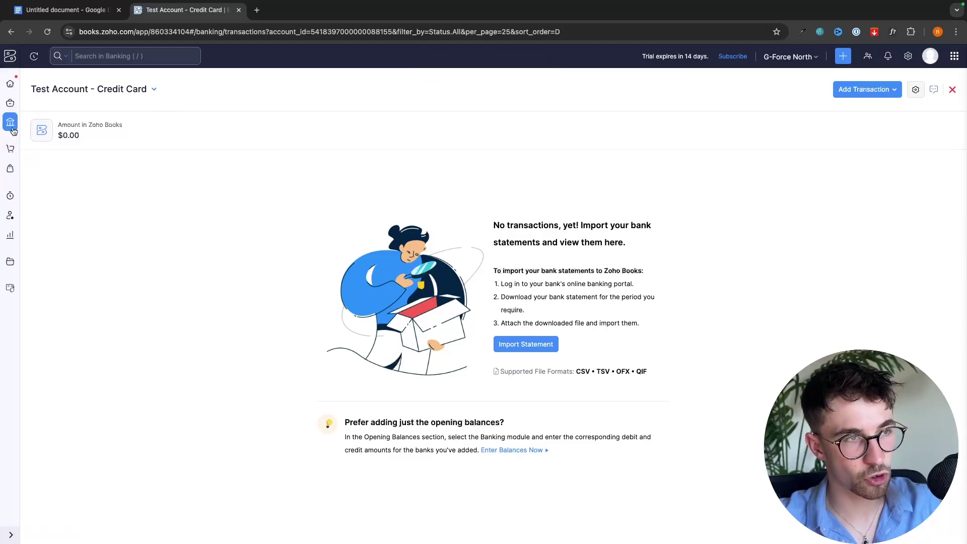
Check the list of other accounts from the new account's page and return to the Home dashboard.
{"action": "left_click", "coordinate": [142, 94]}
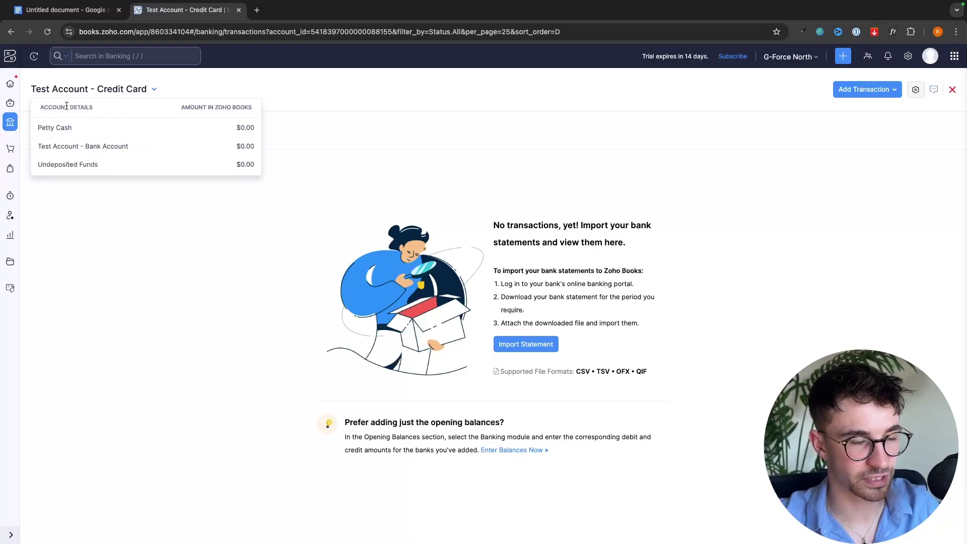
{"action": "left_click", "coordinate": [19, 107]}
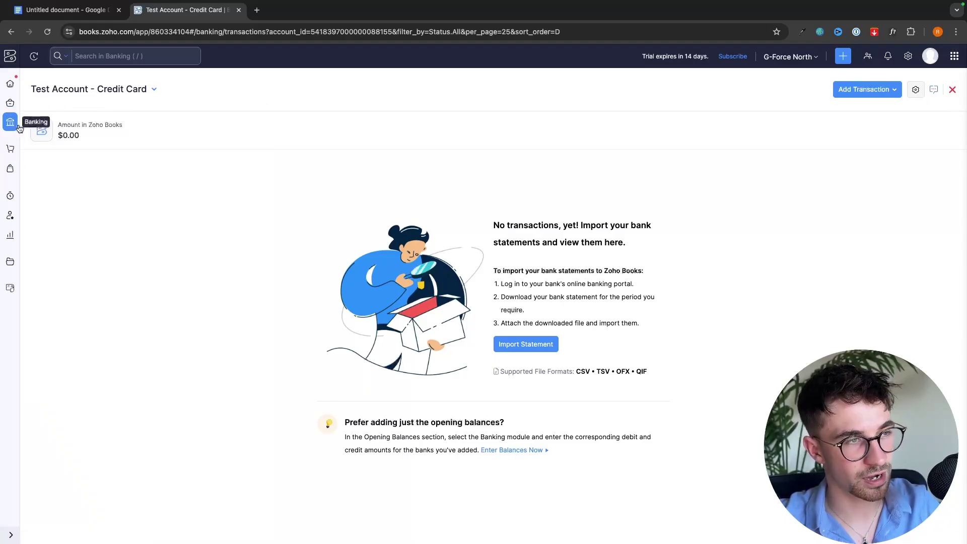
{"action": "left_click", "coordinate": [11, 84]}
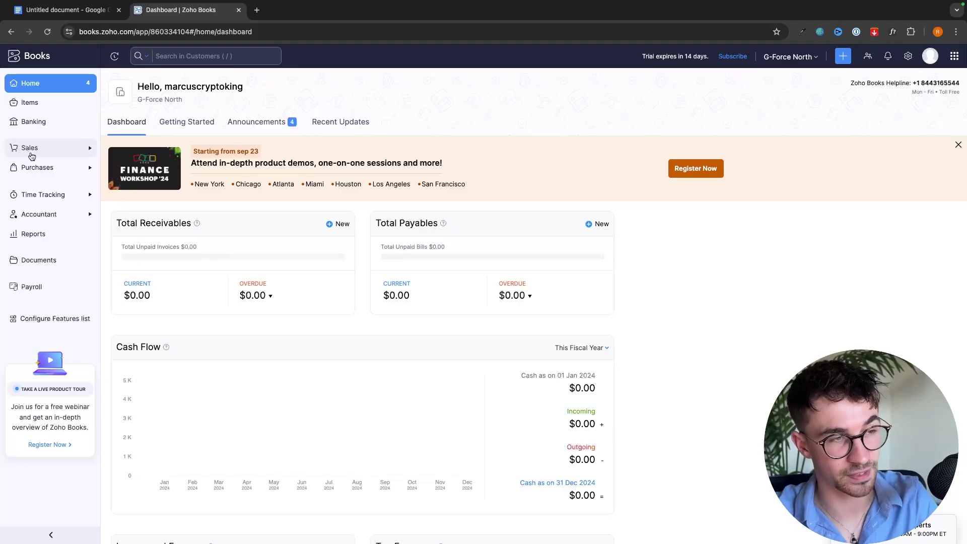
Go to the Customers section under Sales and start a new customer record.
{"action": "left_click", "coordinate": [89, 150]}
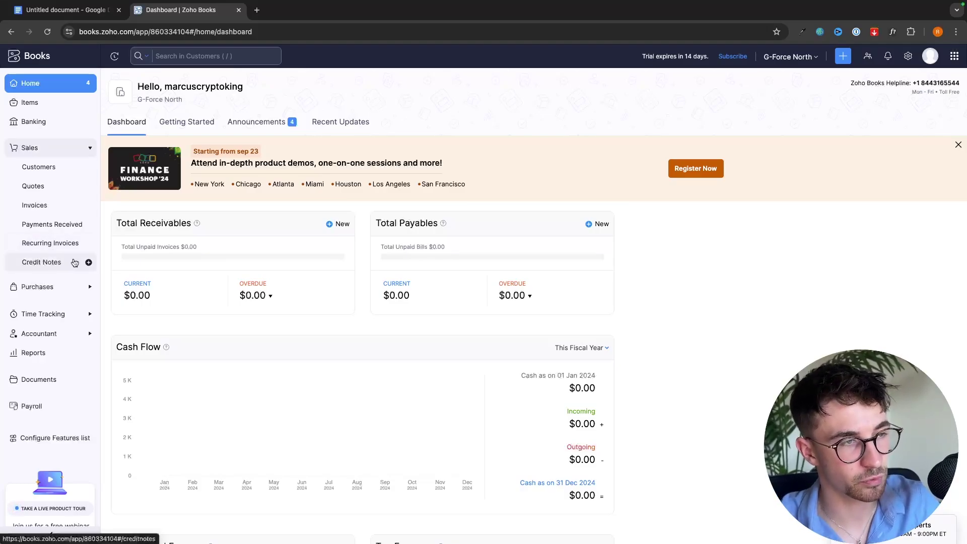
{"action": "left_click", "coordinate": [33, 172]}
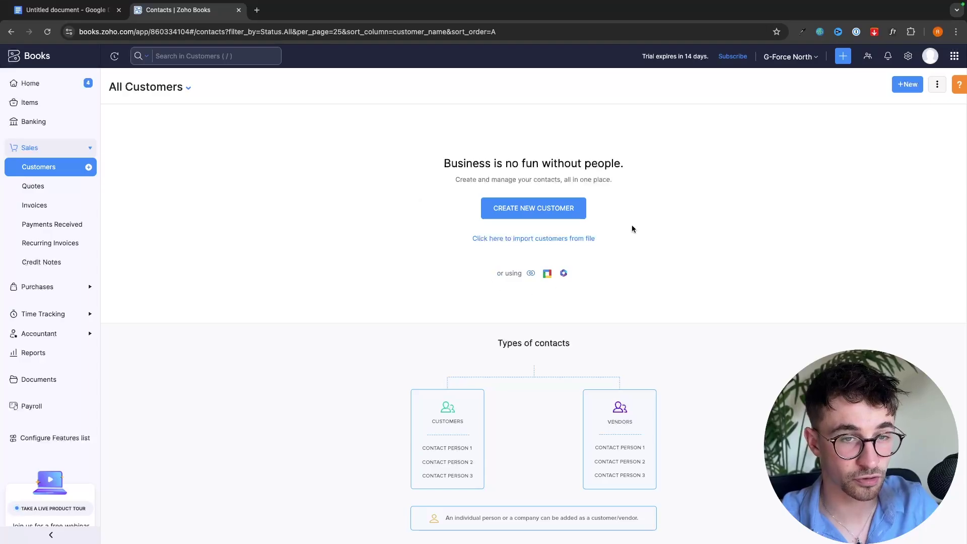
{"action": "left_click", "coordinate": [536, 214]}
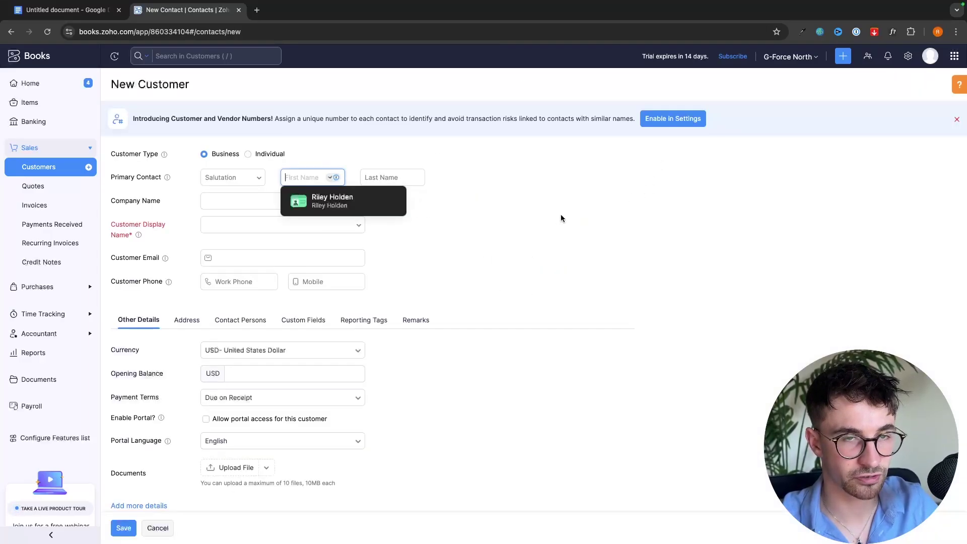
{"action": "left_click", "coordinate": [474, 209]}
Set the customer type to Individual and enter the primary contact's first and last name with the salutation Mr.
{"action": "scroll", "coordinate": [407, 240], "scroll_direction": "down", "scroll_amount": 1}
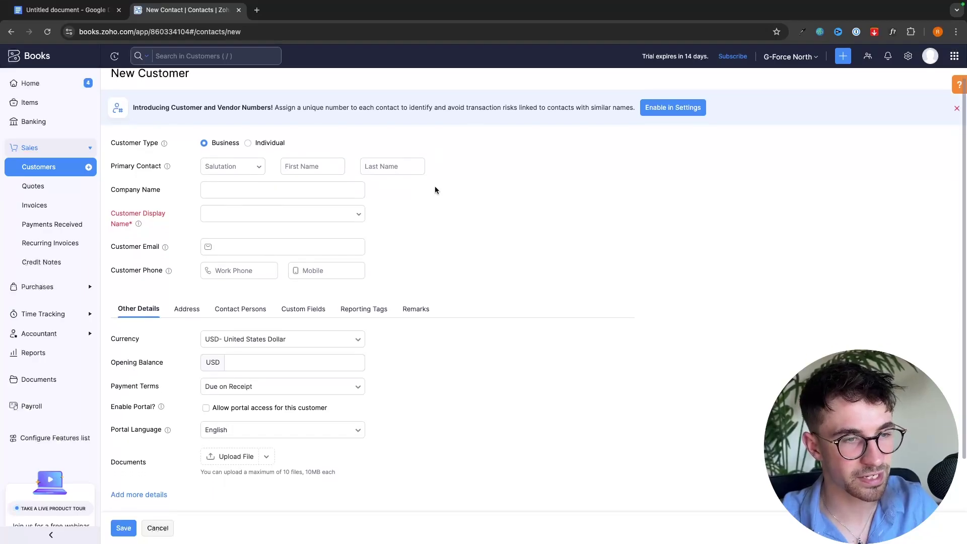
{"action": "scroll", "coordinate": [174, 413], "scroll_direction": "down", "scroll_amount": 2}
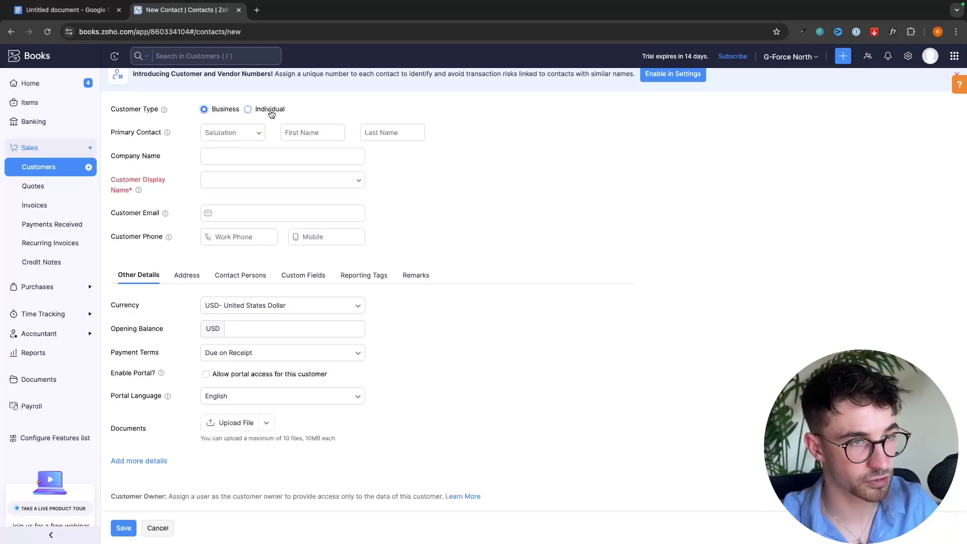
{"action": "left_click", "coordinate": [254, 111]}
{"action": "left_click", "coordinate": [291, 132]}
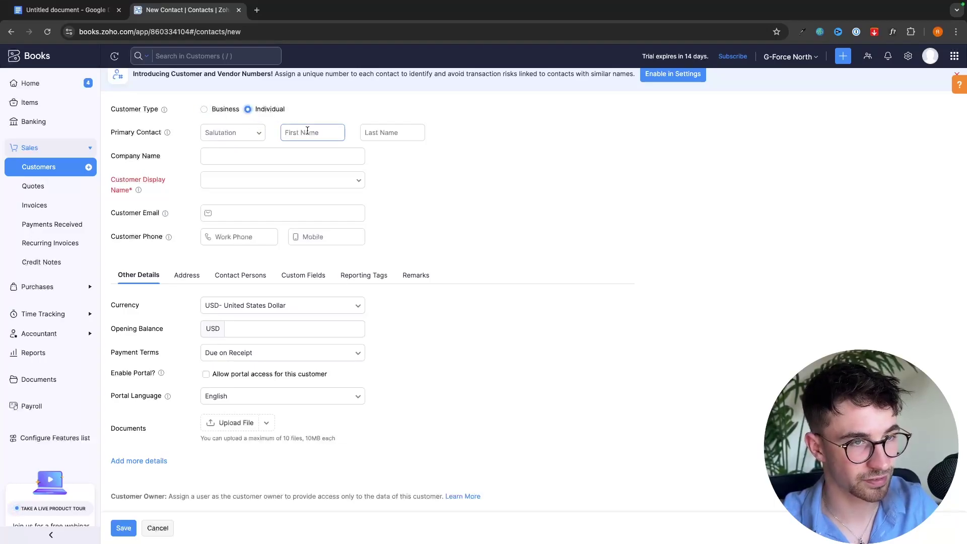
{"action": "type", "text": "John"}
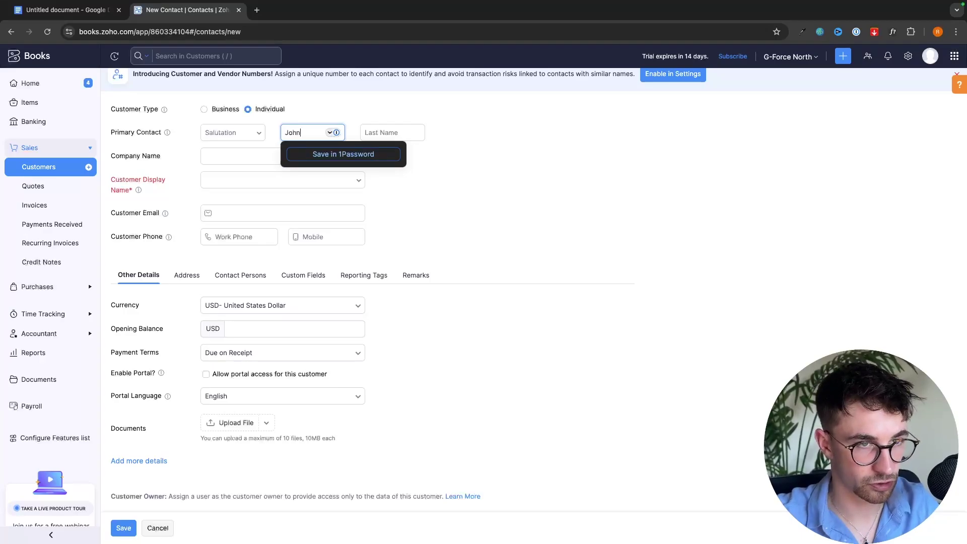
{"action": "left_click", "coordinate": [391, 132]}
{"action": "type", "text": "Smith"}
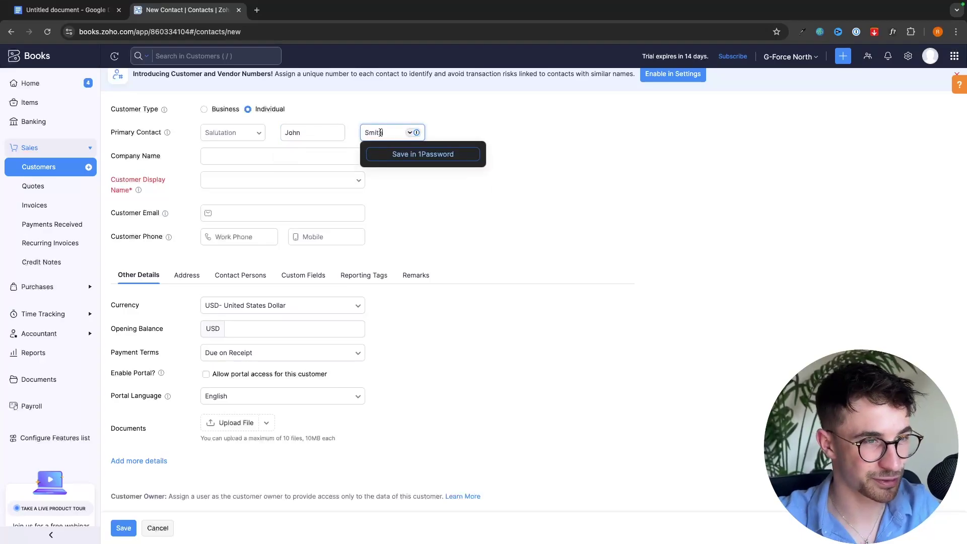
{"action": "left_click", "coordinate": [232, 133]}
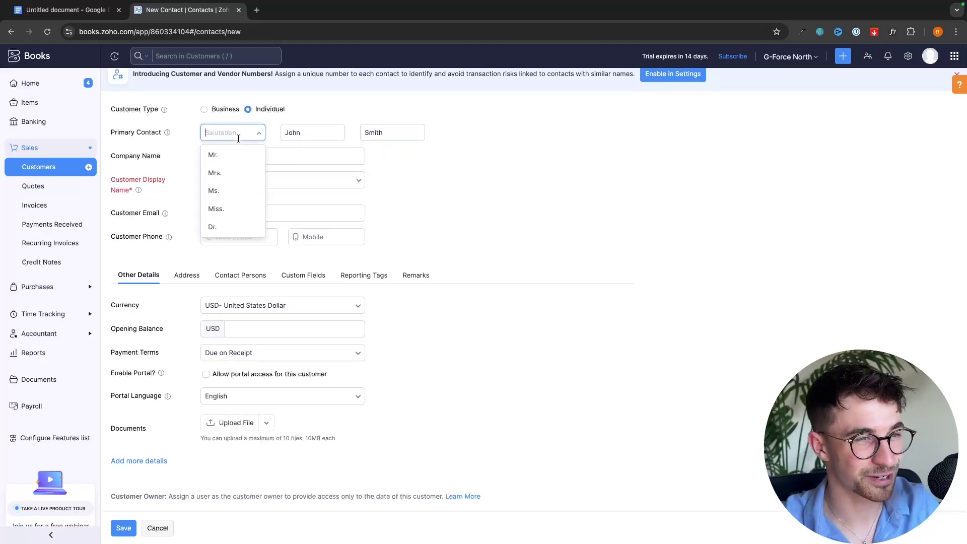
{"action": "left_click", "coordinate": [215, 153]}
Enter Dog4Days as the company name and use it as the customer display name.
{"action": "left_click", "coordinate": [295, 155]}
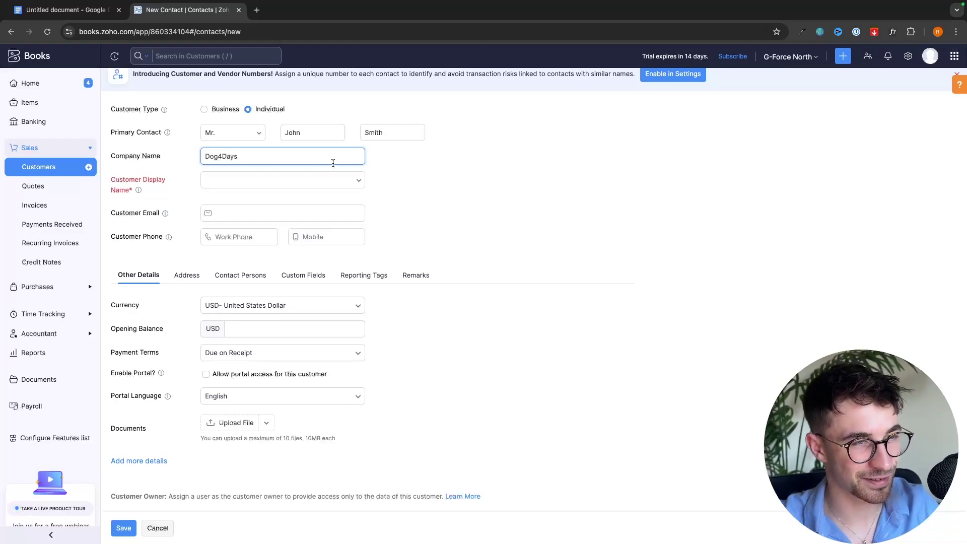
{"action": "left_click", "coordinate": [219, 180]}
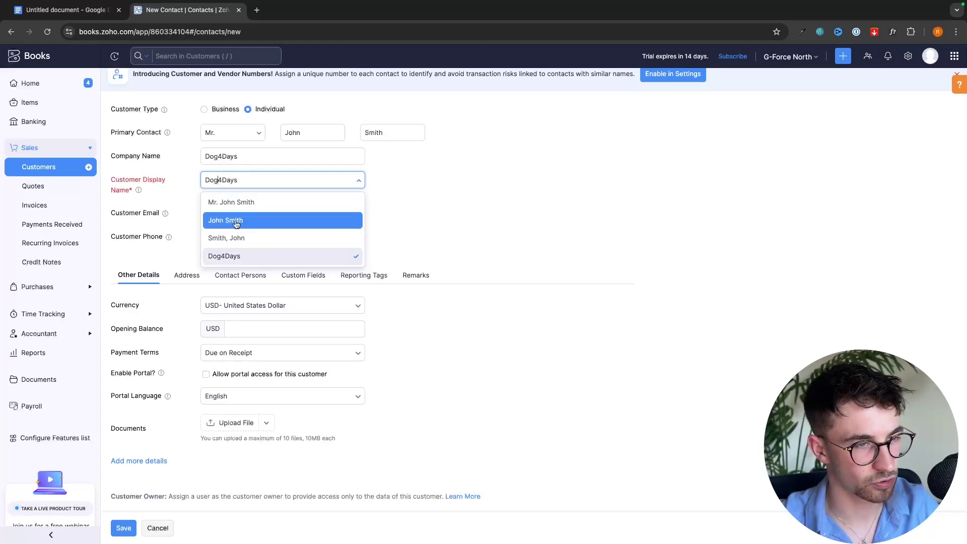
{"action": "left_click", "coordinate": [402, 210]}
Fill in the customer's e-mail address and leave the phone fields empty.
{"action": "scroll", "coordinate": [411, 194], "scroll_direction": "down", "scroll_amount": 1}
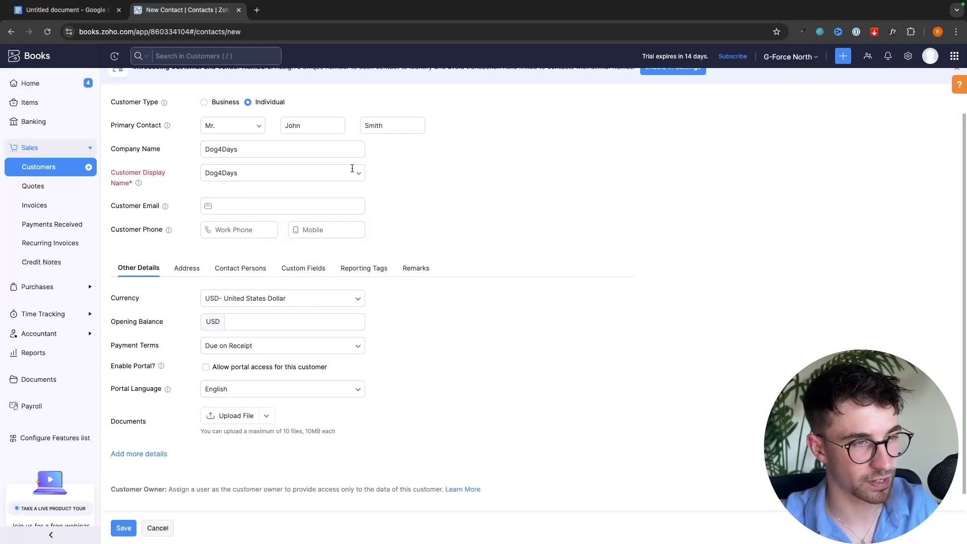
{"action": "mouse_move", "coordinate": [164, 206]}
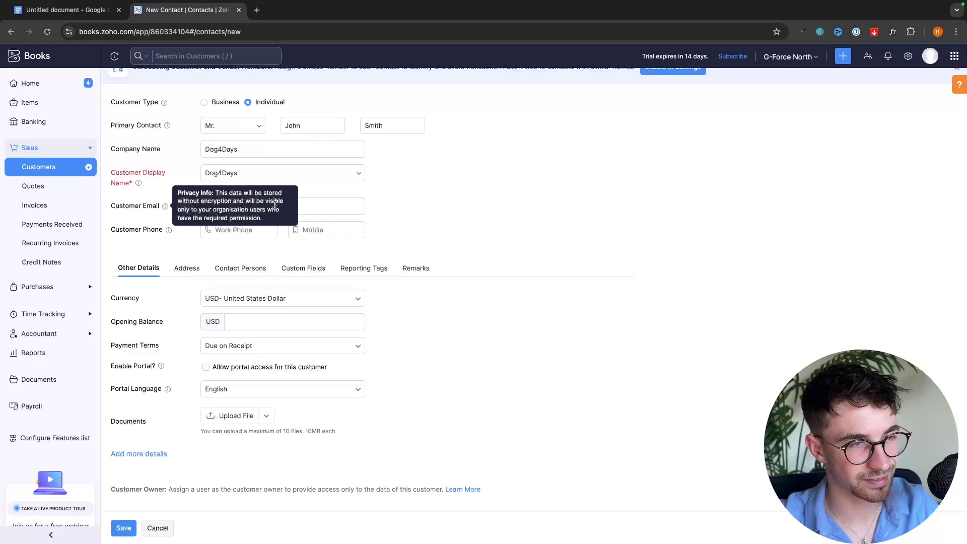
{"action": "left_click", "coordinate": [328, 209]}
{"action": "type", "text": "john.smith@example.com"}
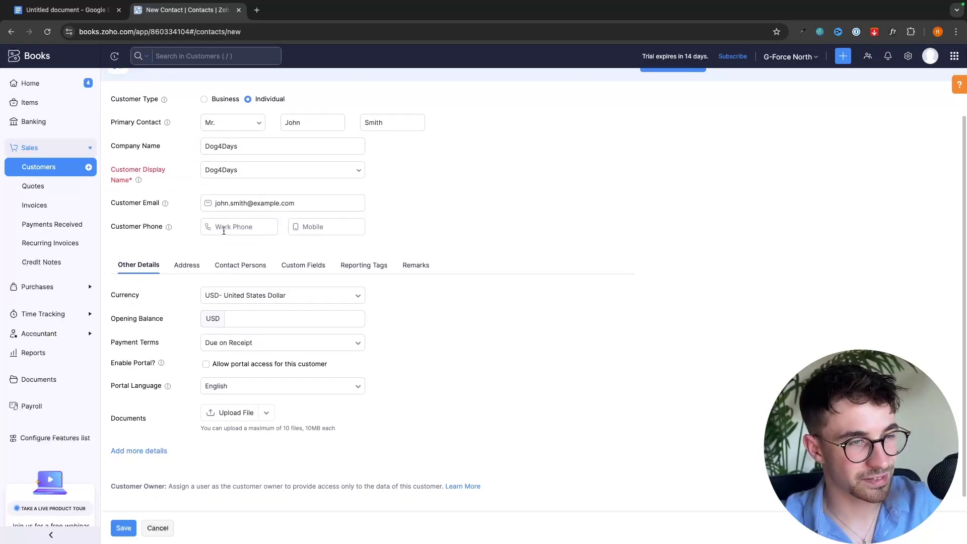
{"action": "left_click", "coordinate": [290, 227]}
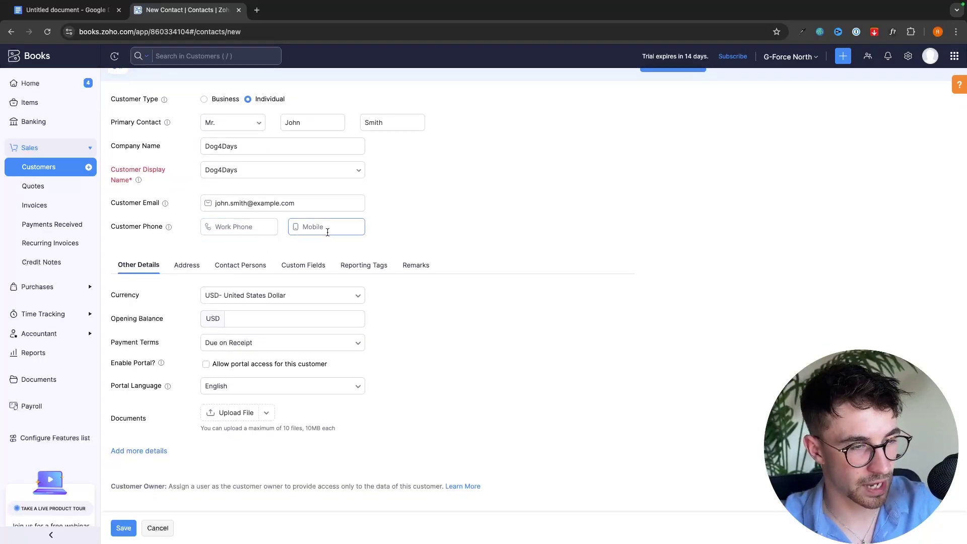
Set the customer's opening balance to 5000 USD in the other details.
{"action": "scroll", "coordinate": [368, 261], "scroll_direction": "down", "scroll_amount": 2}
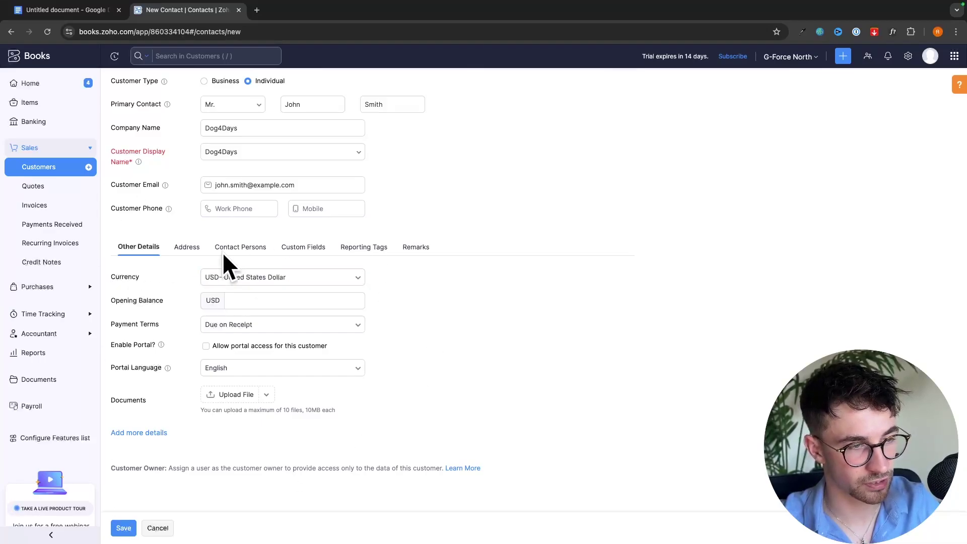
{"action": "left_click_drag", "start_coordinate": [113, 302], "coordinate": [165, 300]}
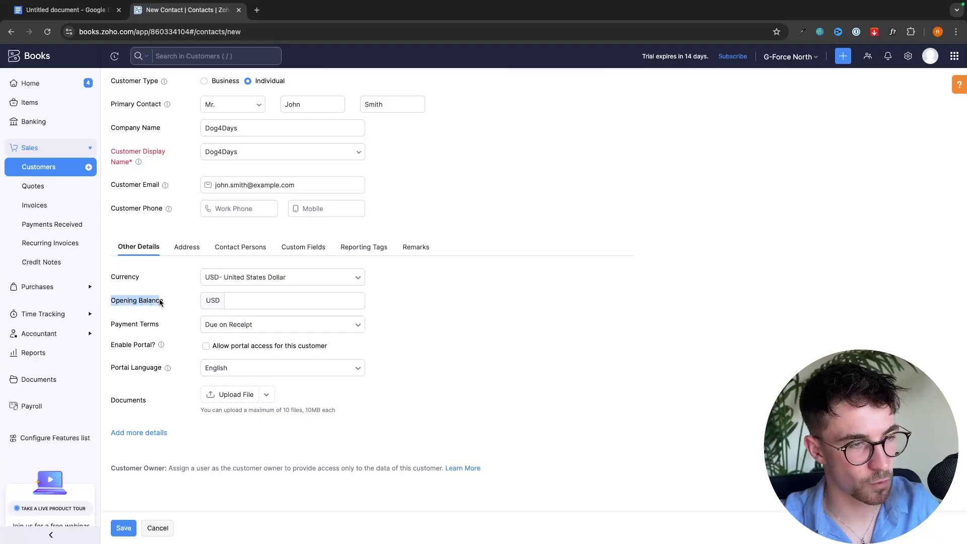
{"action": "left_click", "coordinate": [179, 295]}
{"action": "type", "text": "5000"}
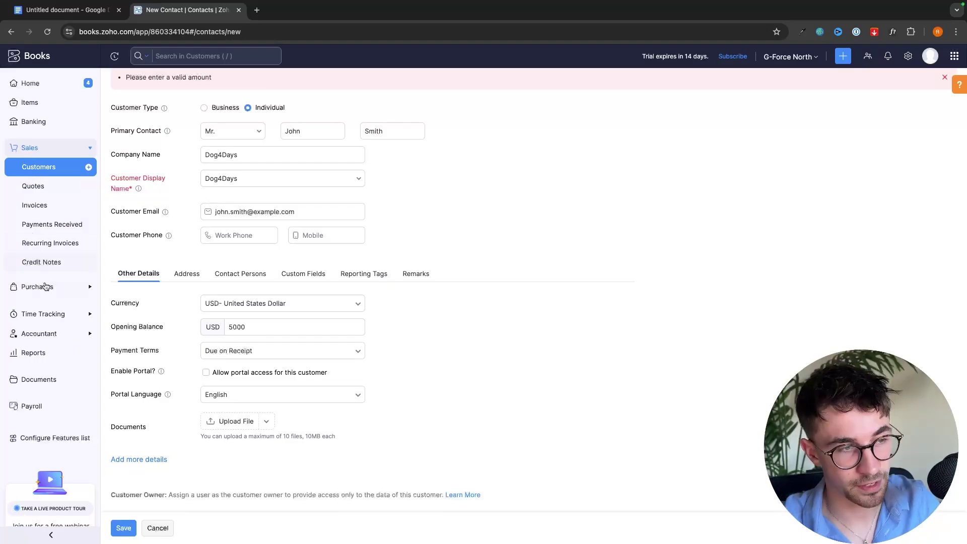
Look at the entries in the Purchases section, then return to the Sales section.
{"action": "left_click", "coordinate": [85, 287]}
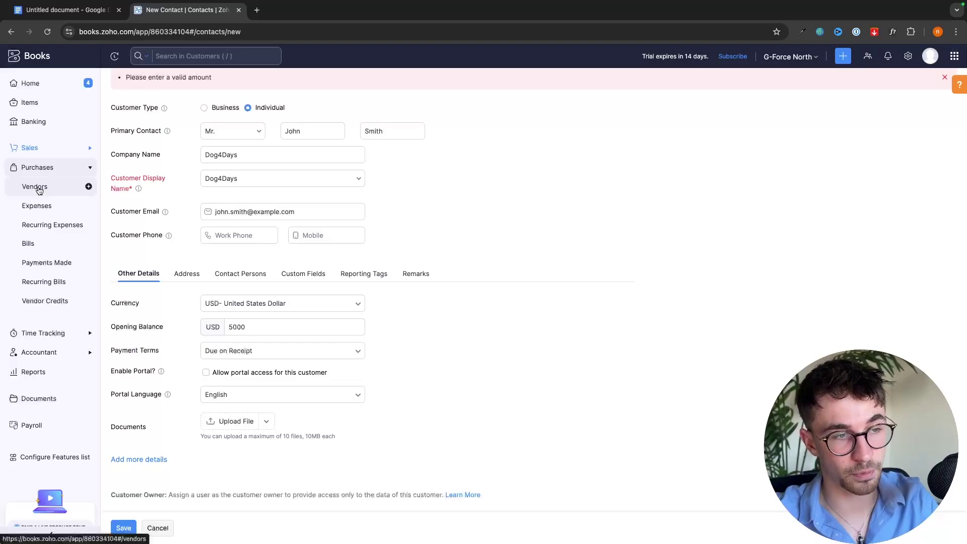
{"action": "left_click", "coordinate": [30, 169]}
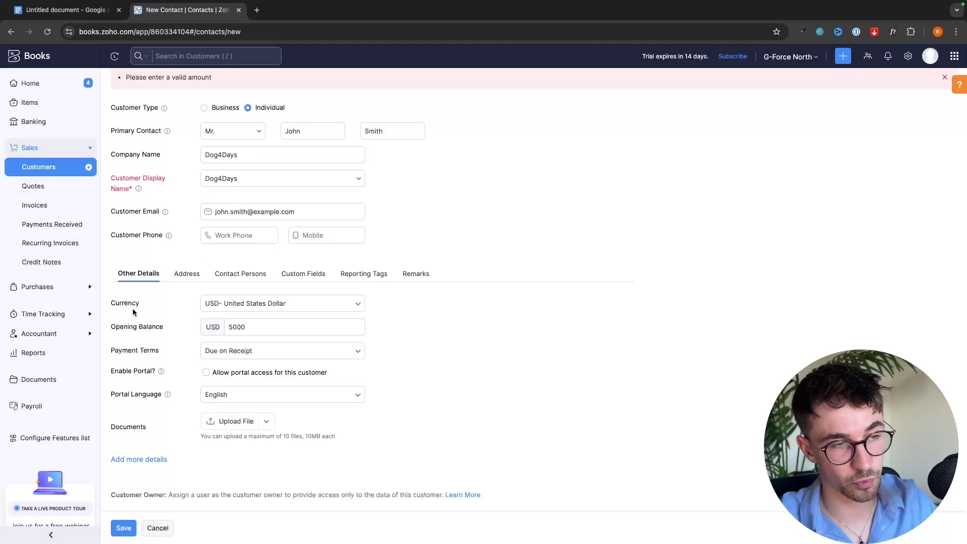
Try to save the new customer with an opening balance of -5000 USD.
{"action": "left_click", "coordinate": [233, 322]}
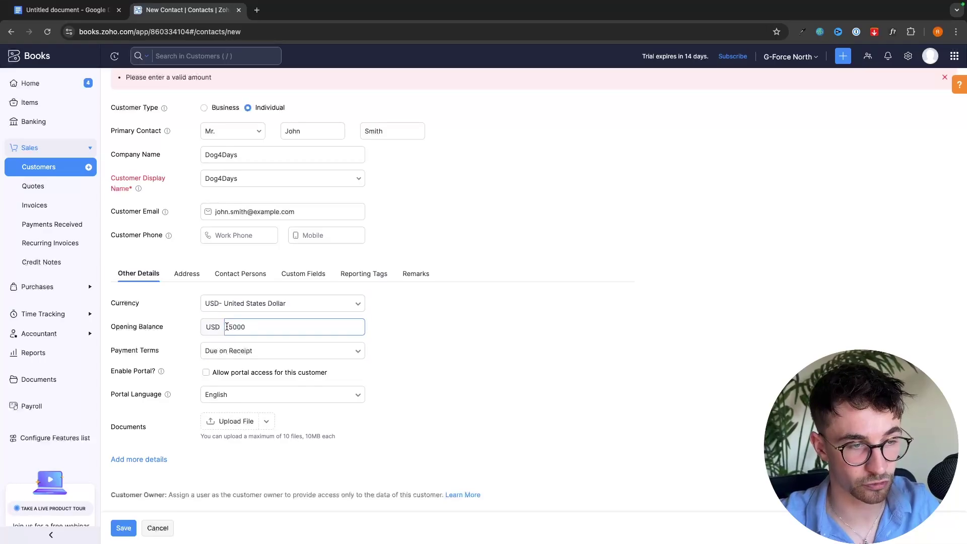
{"action": "left_click", "coordinate": [227, 326]}
{"action": "type", "text": "-"}
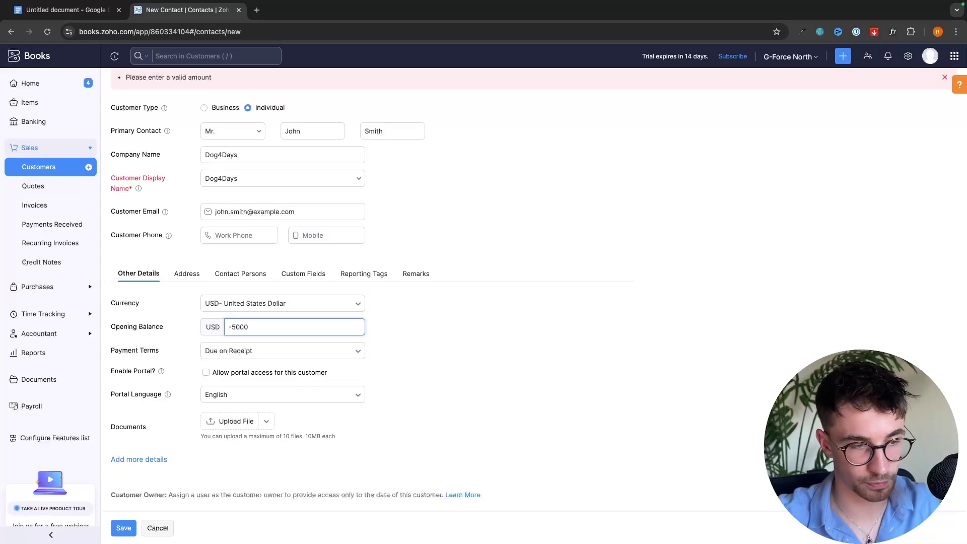
{"action": "left_click", "coordinate": [123, 529]}
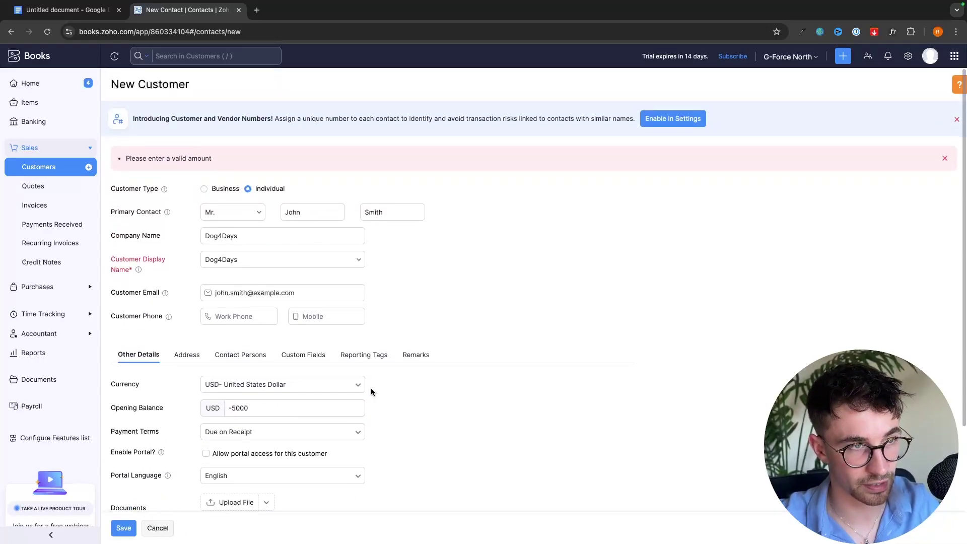
Remove the minus sign so the customer's opening balance is 5000 USD.
{"action": "left_click_drag", "start_coordinate": [125, 157], "coordinate": [205, 156]}
{"action": "left_click", "coordinate": [243, 156]}
{"action": "left_click", "coordinate": [231, 407]}
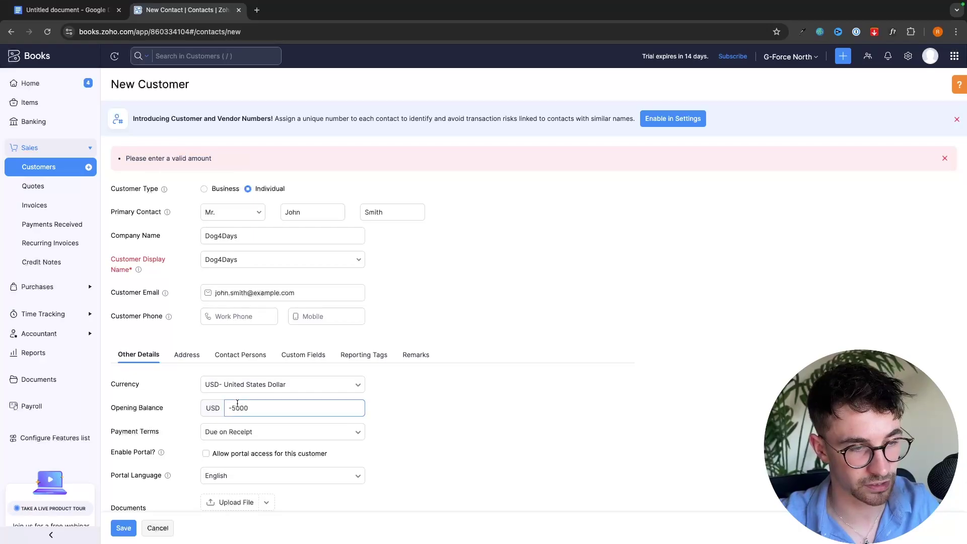
{"action": "key", "text": "BackSpace"}
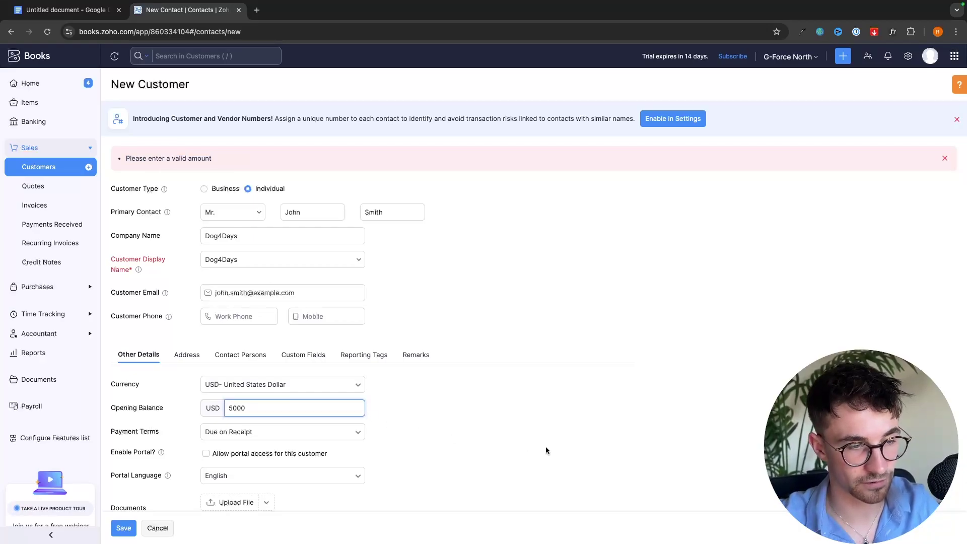
{"action": "left_click", "coordinate": [546, 450]}
Review the available payment terms for the customer and keep Due on Receipt.
{"action": "scroll", "coordinate": [545, 448], "scroll_direction": "down", "scroll_amount": 3}
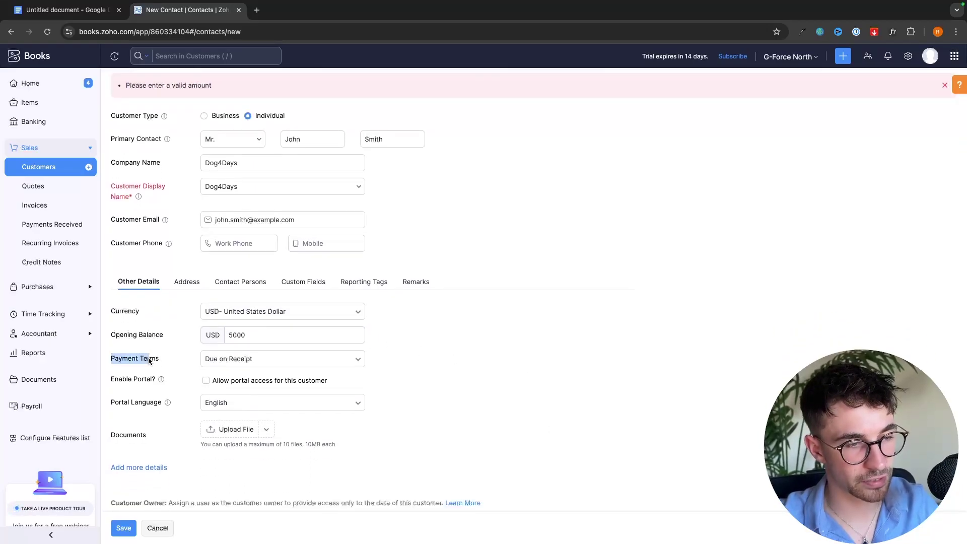
{"action": "left_click", "coordinate": [234, 360]}
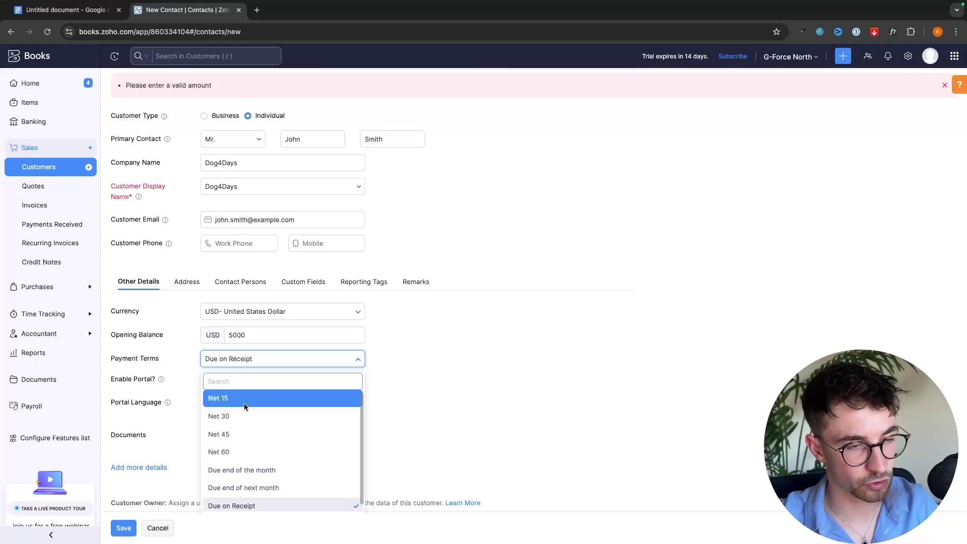
{"action": "scroll", "coordinate": [301, 427], "scroll_direction": "up", "scroll_amount": 1}
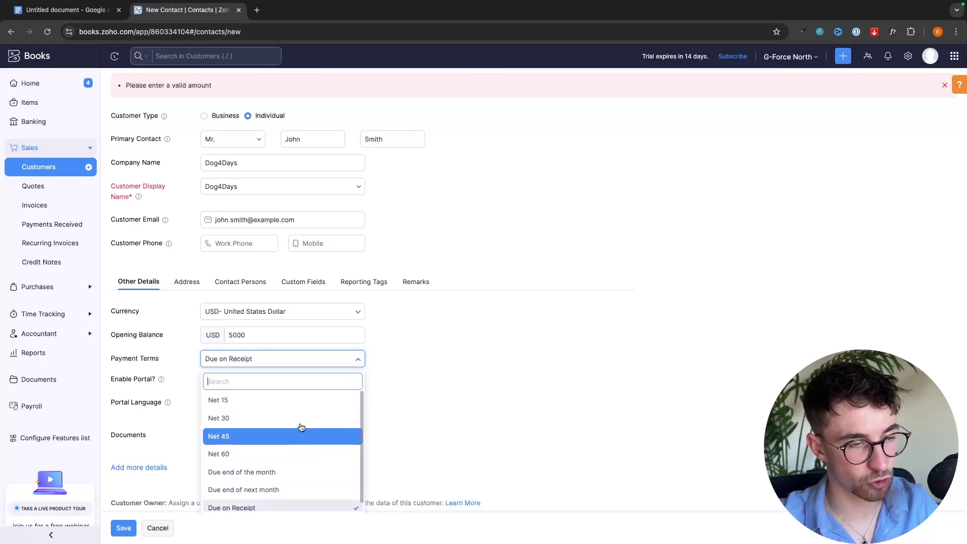
{"action": "scroll", "coordinate": [283, 425], "scroll_direction": "up", "scroll_amount": 1}
{"action": "scroll", "coordinate": [281, 419], "scroll_direction": "down", "scroll_amount": 1}
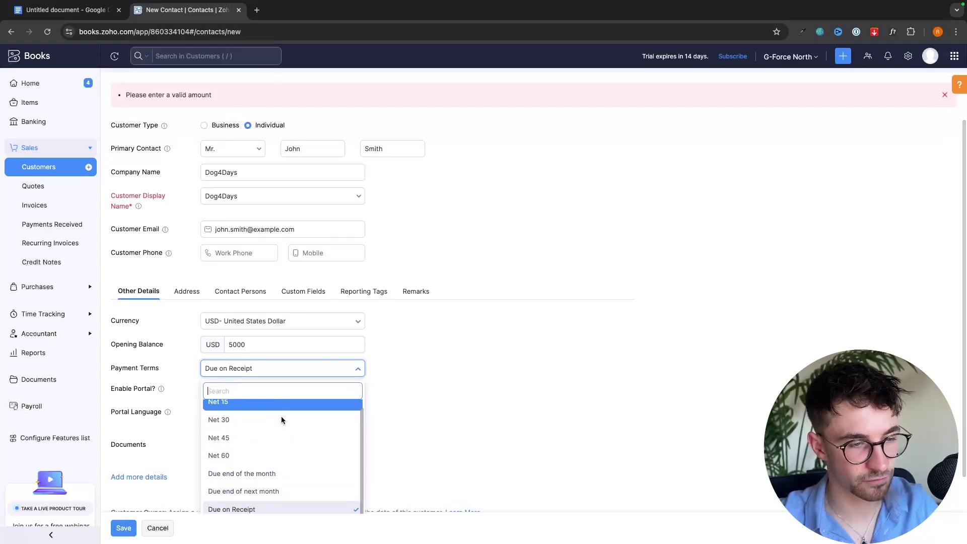
{"action": "scroll", "coordinate": [272, 429], "scroll_direction": "up", "scroll_amount": 1}
{"action": "scroll", "coordinate": [250, 424], "scroll_direction": "down", "scroll_amount": 4}
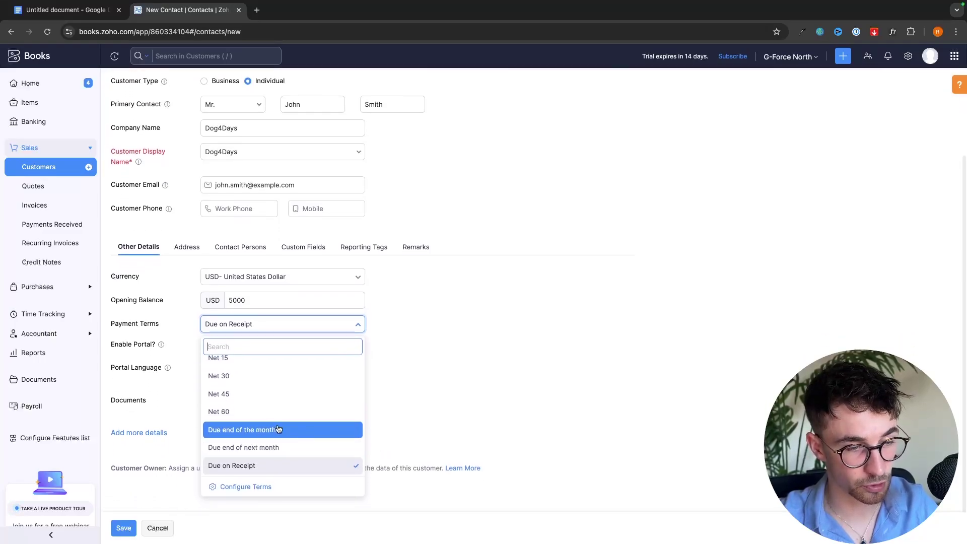
{"action": "left_click", "coordinate": [461, 417]}
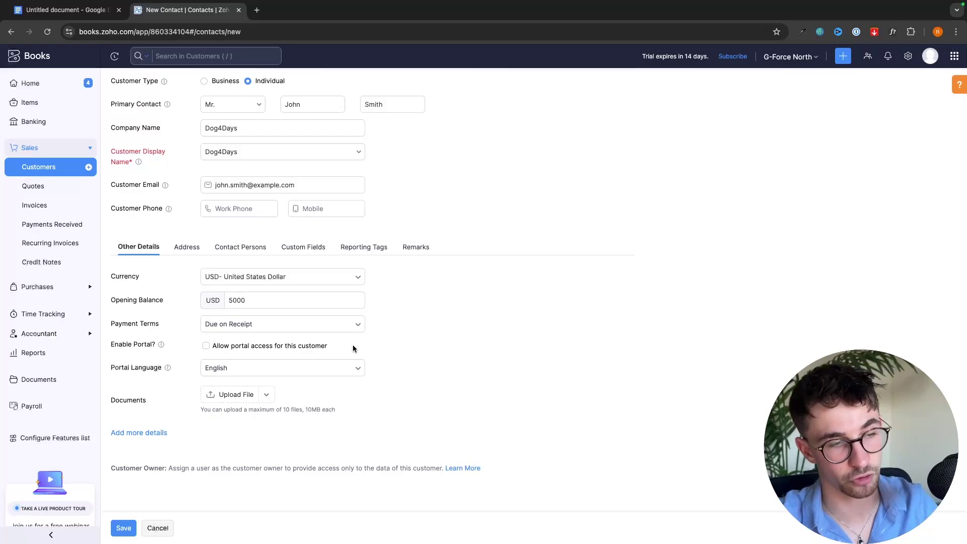
Check the new customer's Address and Contact Persons sections without filling them in, and save the customer.
{"action": "mouse_move", "coordinate": [161, 344]}
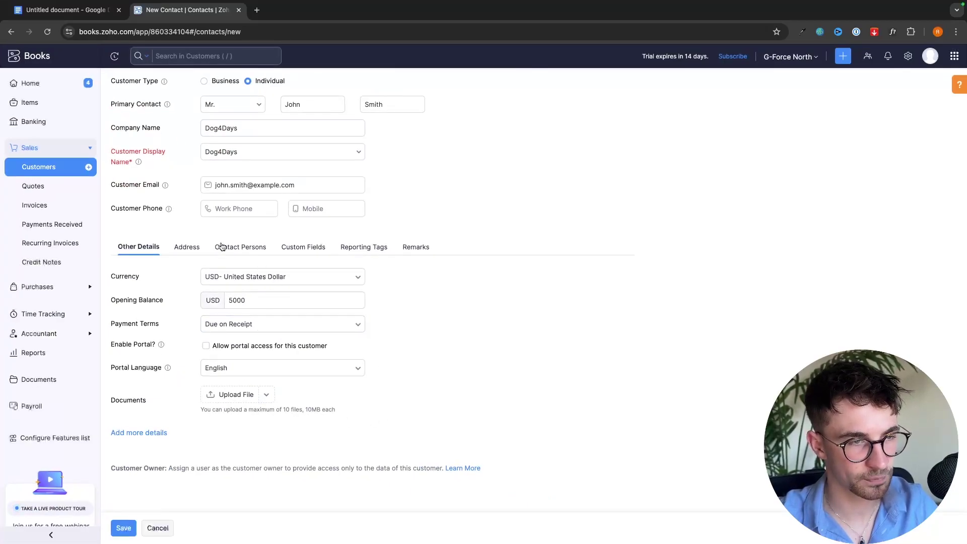
{"action": "left_click", "coordinate": [187, 248]}
{"action": "scroll", "coordinate": [211, 277], "scroll_direction": "down", "scroll_amount": 1}
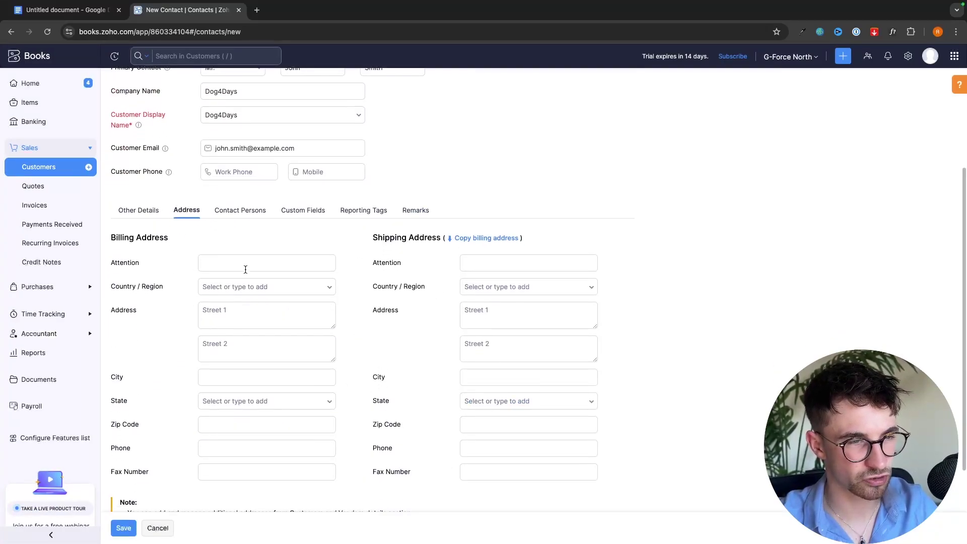
{"action": "left_click", "coordinate": [247, 213]}
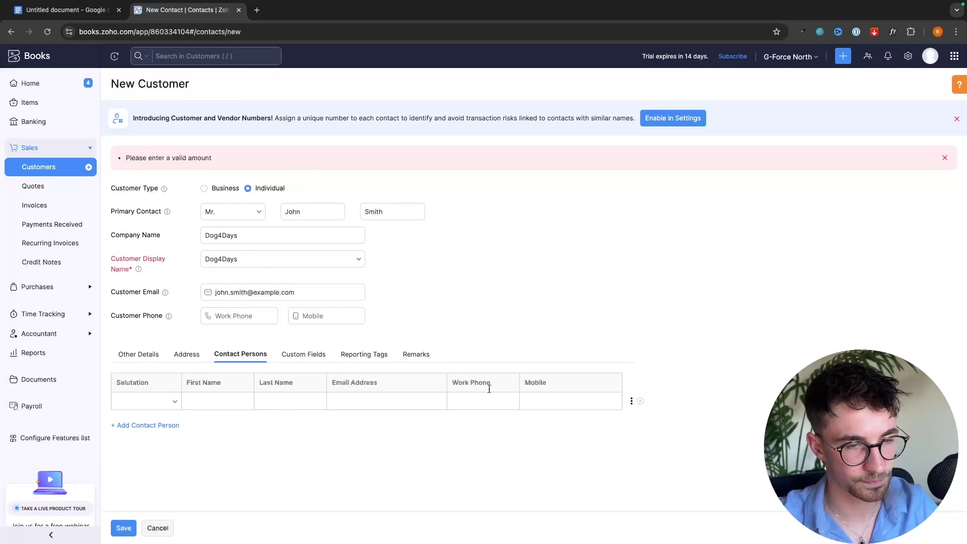
{"action": "left_click", "coordinate": [130, 530]}
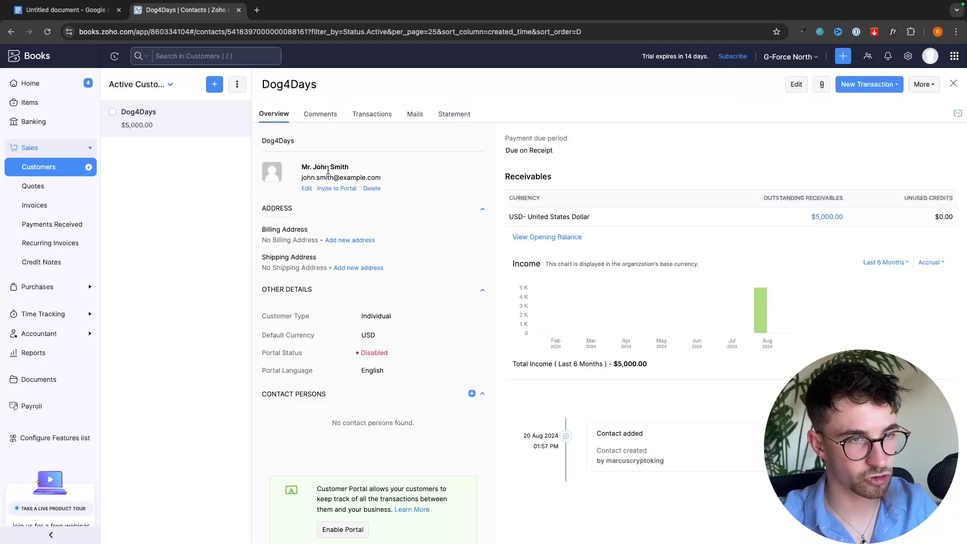
Open Dog4Days from the customer list, look over its editable details and return to the list without changes.
{"action": "left_click", "coordinate": [42, 172]}
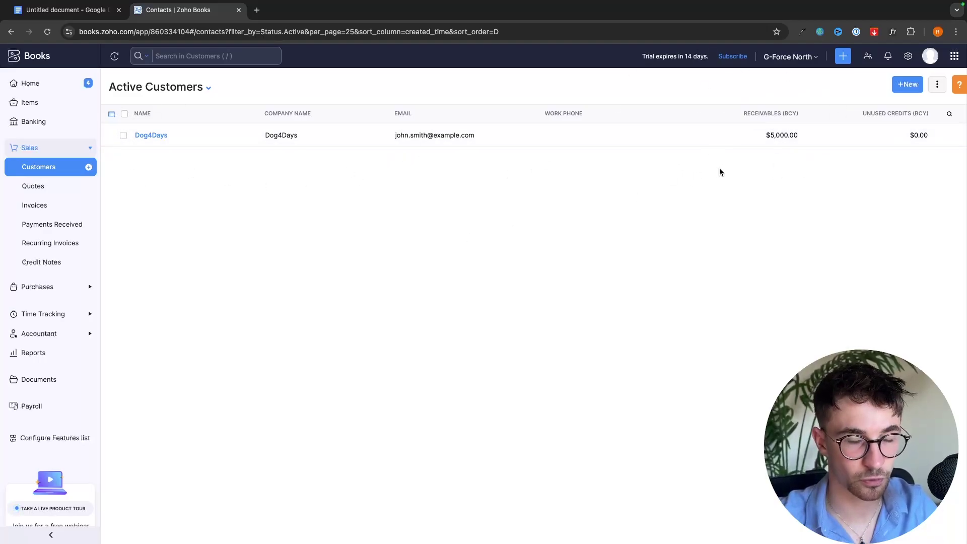
{"action": "left_click", "coordinate": [734, 139]}
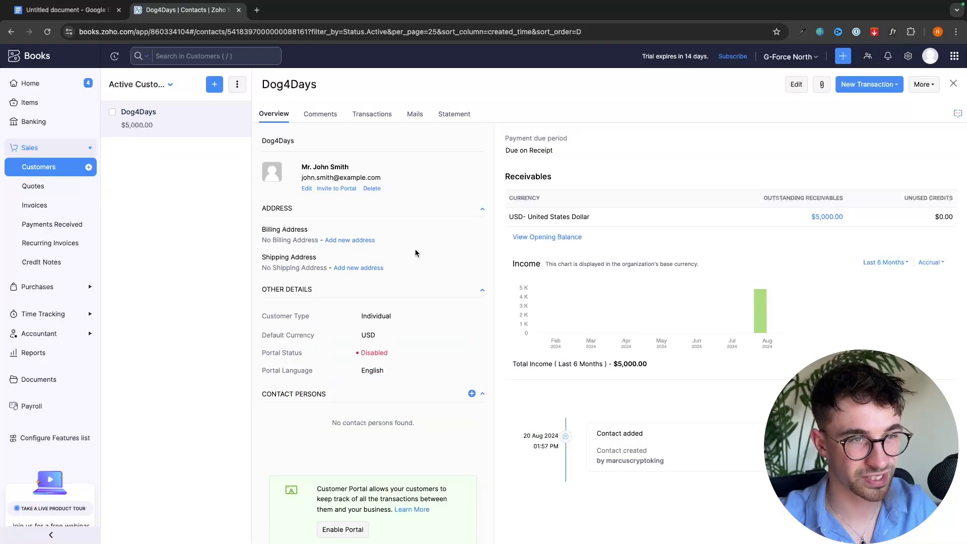
{"action": "left_click", "coordinate": [793, 90]}
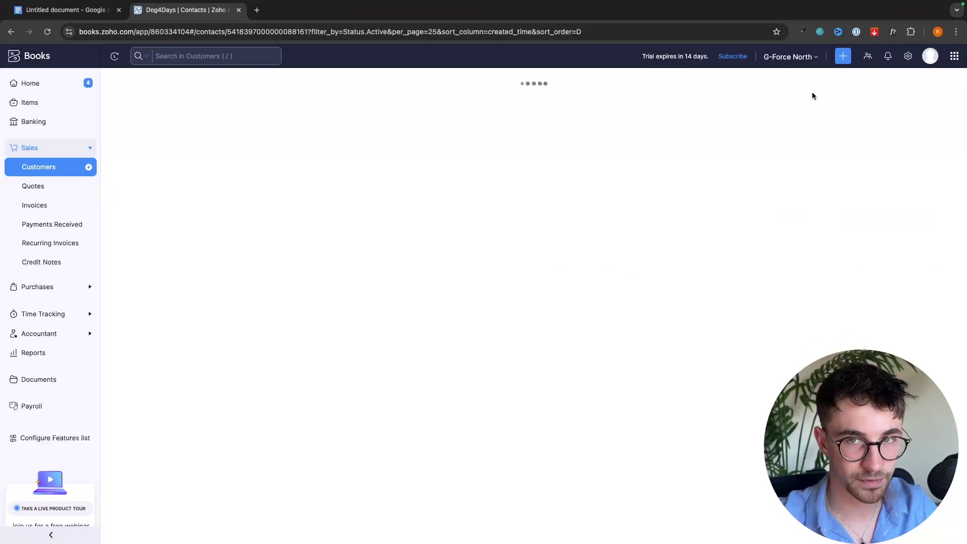
{"action": "left_click", "coordinate": [672, 205]}
{"action": "scroll", "coordinate": [597, 238], "scroll_direction": "down", "scroll_amount": 1}
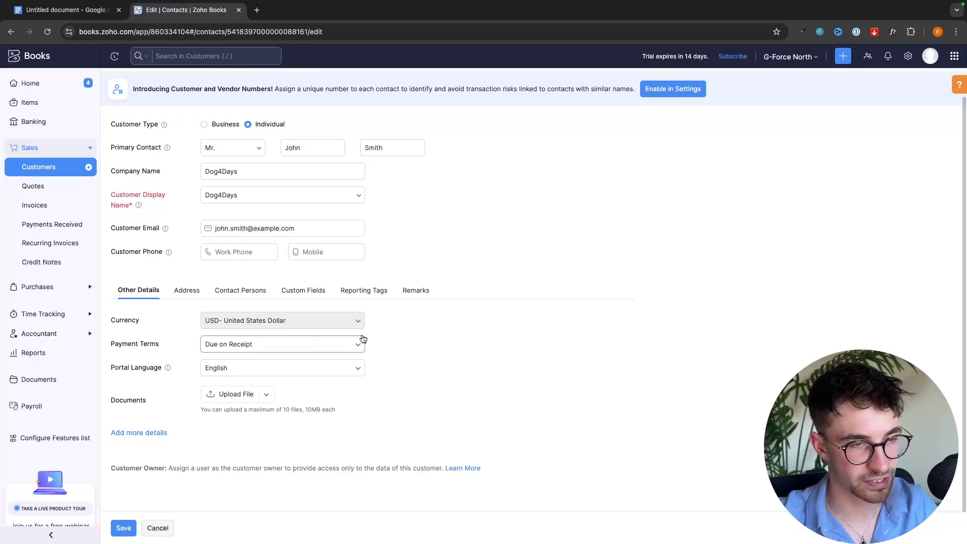
{"action": "scroll", "coordinate": [427, 317], "scroll_direction": "up", "scroll_amount": 1}
{"action": "scroll", "coordinate": [361, 151], "scroll_direction": "left", "scroll_amount": 5}
{"action": "scroll", "coordinate": [438, 196], "scroll_direction": "left", "scroll_amount": 5}
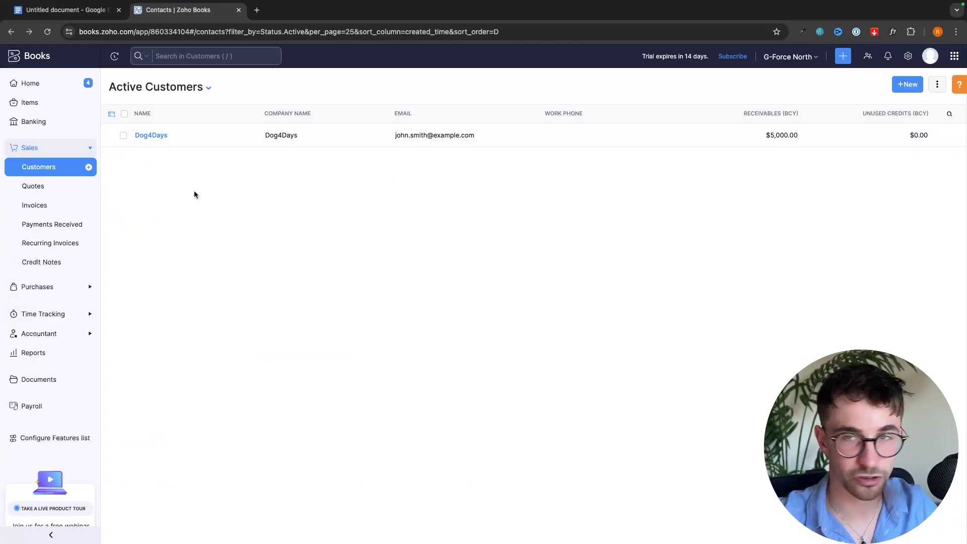
Look over a blank new customer form and return to the customer list without saving.
{"action": "left_click", "coordinate": [912, 84]}
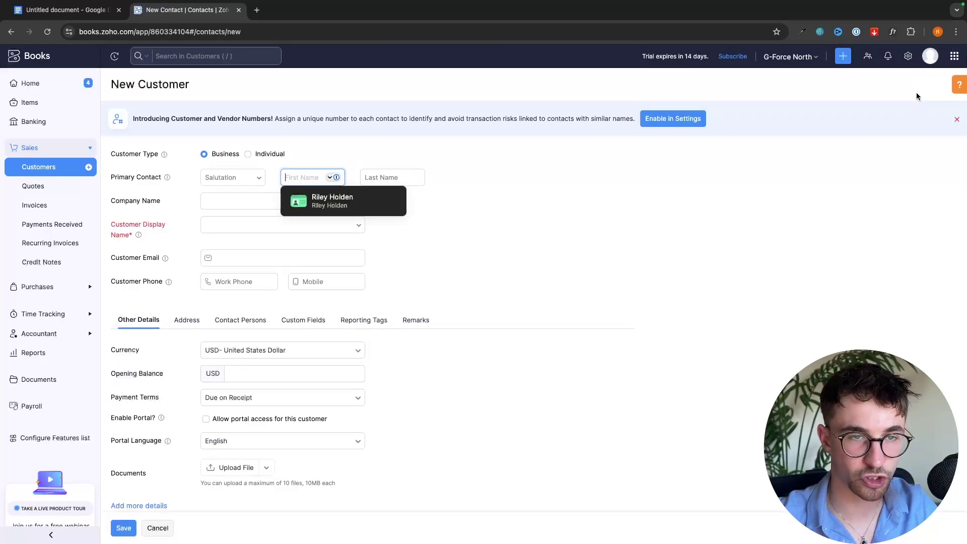
{"action": "scroll", "coordinate": [630, 232], "scroll_direction": "down", "scroll_amount": 1}
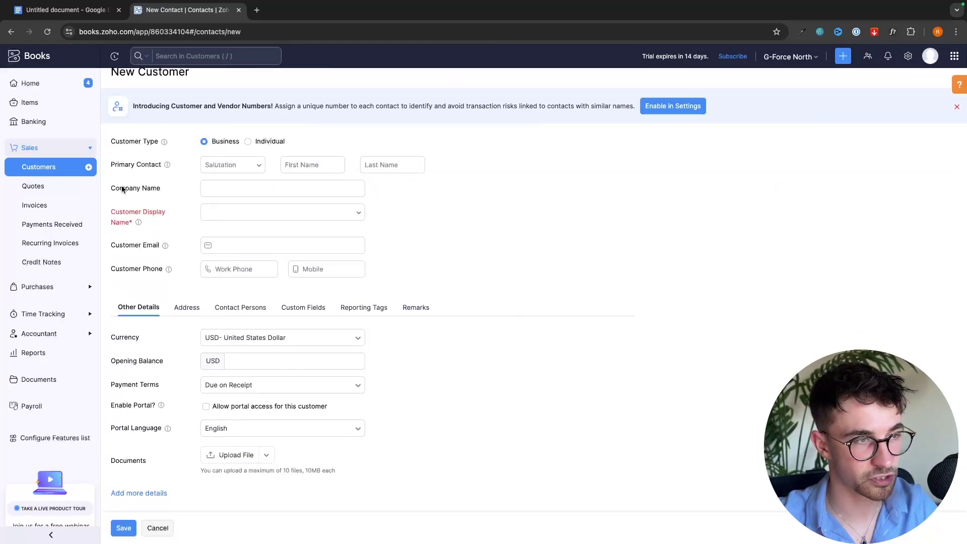
{"action": "left_click", "coordinate": [67, 172]}
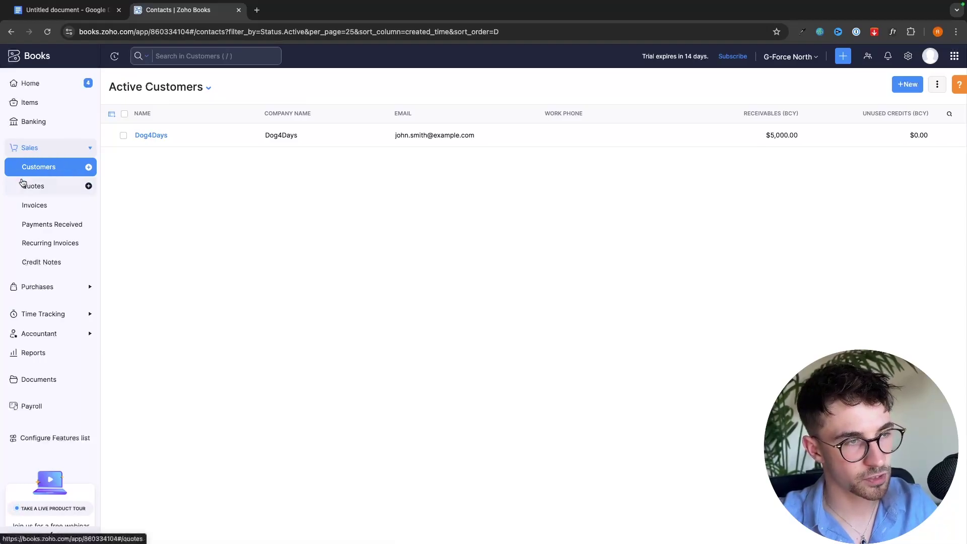
Go to Quotes, examine the accepted file formats for importing quotes, and return to the quotes overview.
{"action": "left_click", "coordinate": [23, 184]}
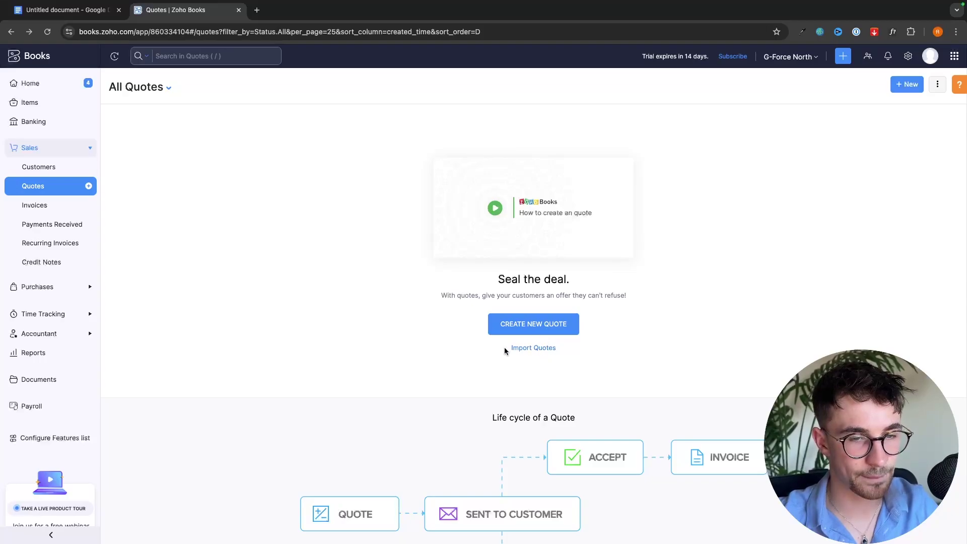
{"action": "left_click", "coordinate": [549, 351]}
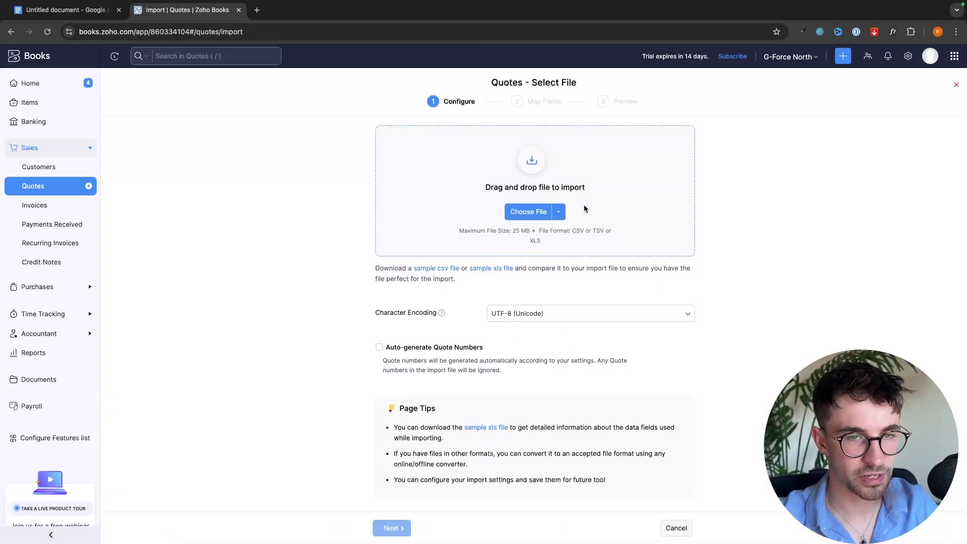
{"action": "scroll", "coordinate": [582, 189], "scroll_direction": "up", "scroll_amount": 1}
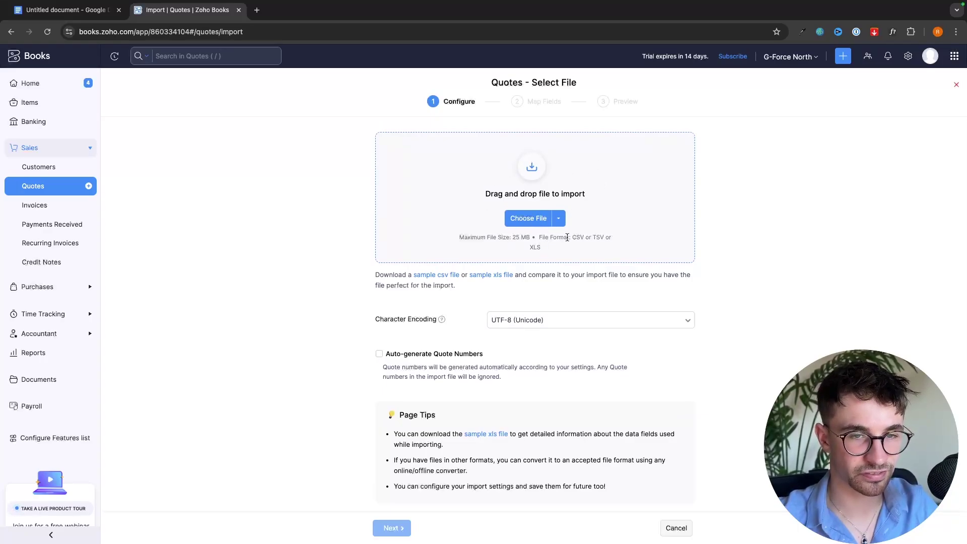
{"action": "left_click_drag", "start_coordinate": [572, 237], "coordinate": [578, 246]}
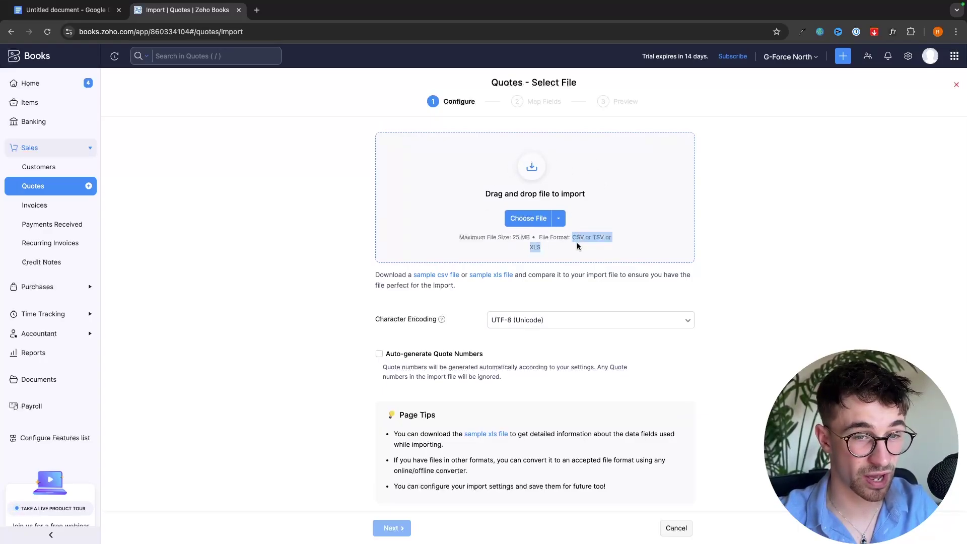
{"action": "left_click", "coordinate": [559, 247]}
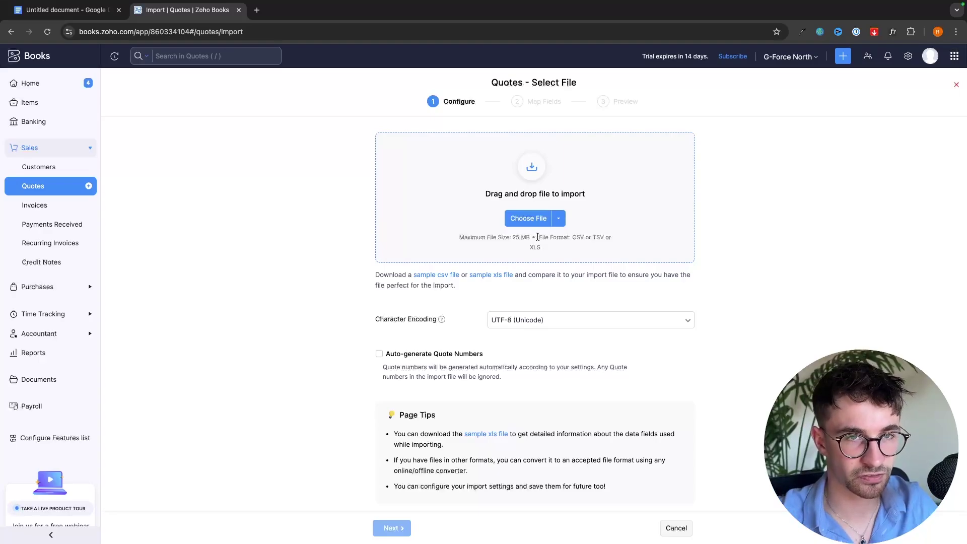
{"action": "left_click_drag", "start_coordinate": [538, 237], "coordinate": [551, 247]}
{"action": "left_click", "coordinate": [553, 252]}
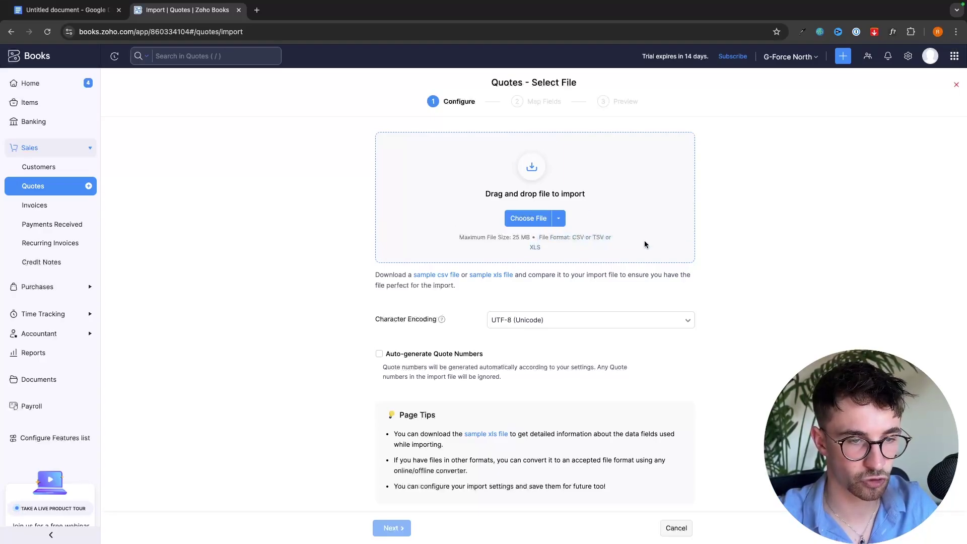
{"action": "scroll", "coordinate": [644, 240], "scroll_direction": "left", "scroll_amount": 5}
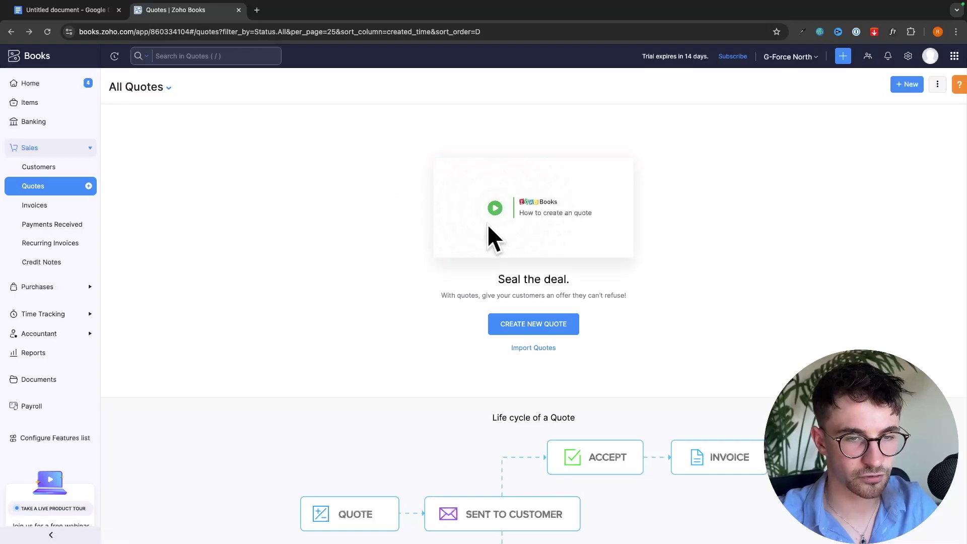
Start a new quote and select Dog4Days as its customer, closing the blank new customer form without adding anyone.
{"action": "left_click", "coordinate": [534, 329]}
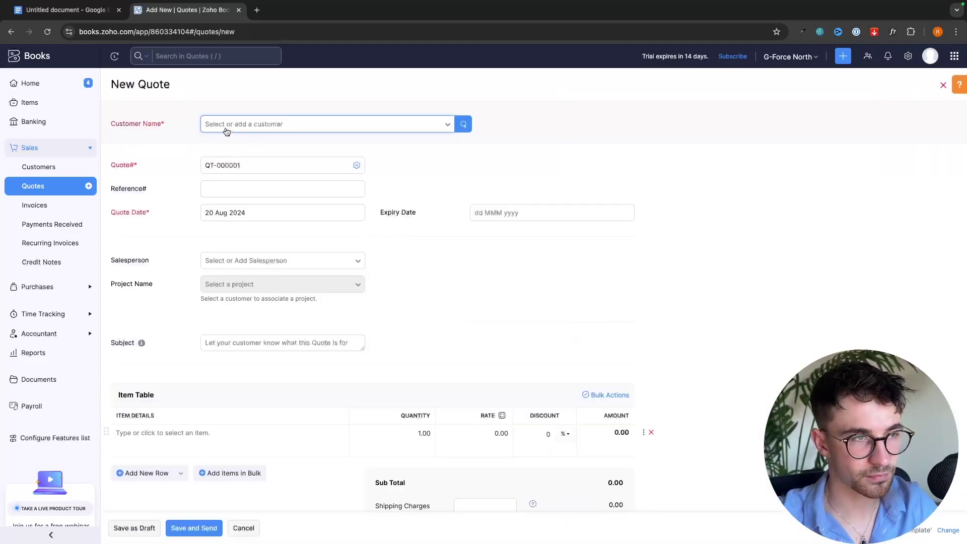
{"action": "left_click_drag", "start_coordinate": [110, 122], "coordinate": [159, 127]}
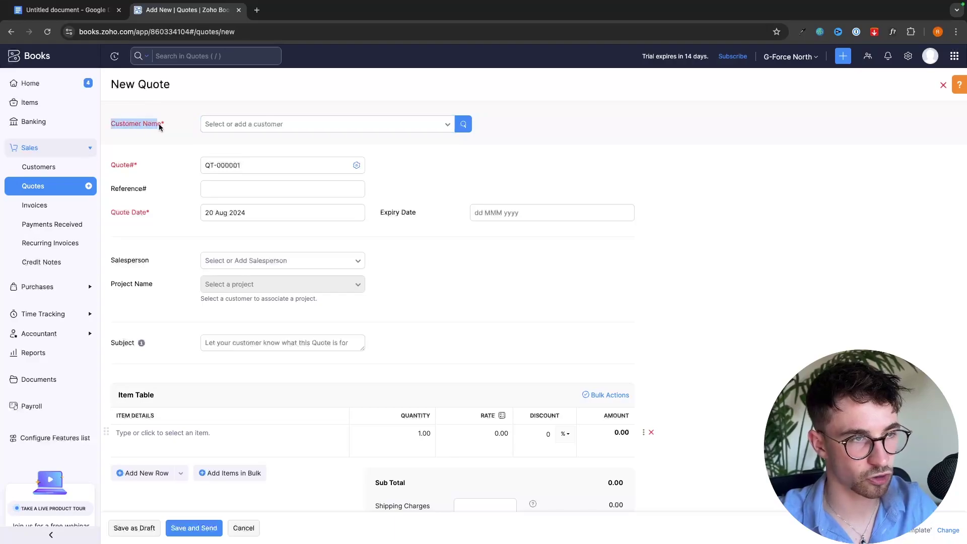
{"action": "left_click", "coordinate": [317, 125]}
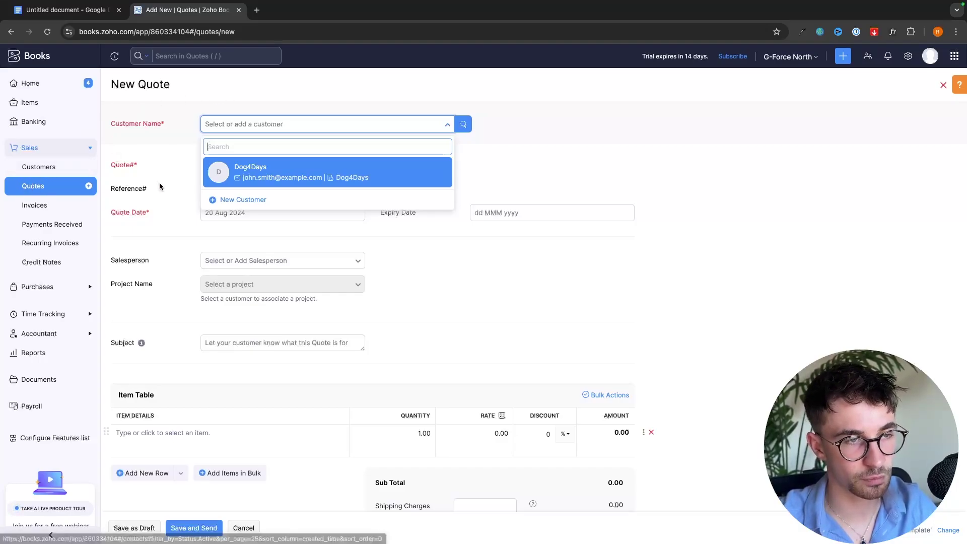
{"action": "left_click", "coordinate": [237, 200]}
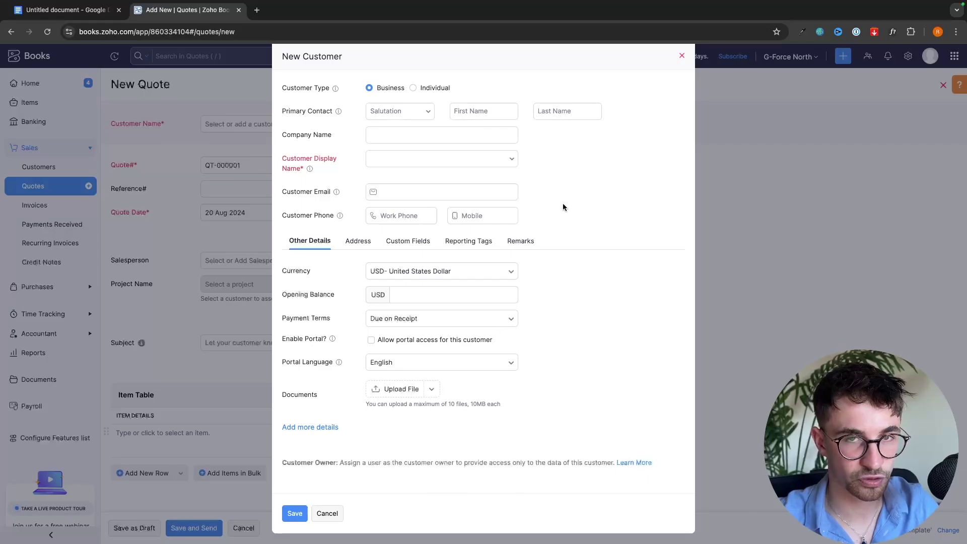
{"action": "left_click", "coordinate": [681, 55]}
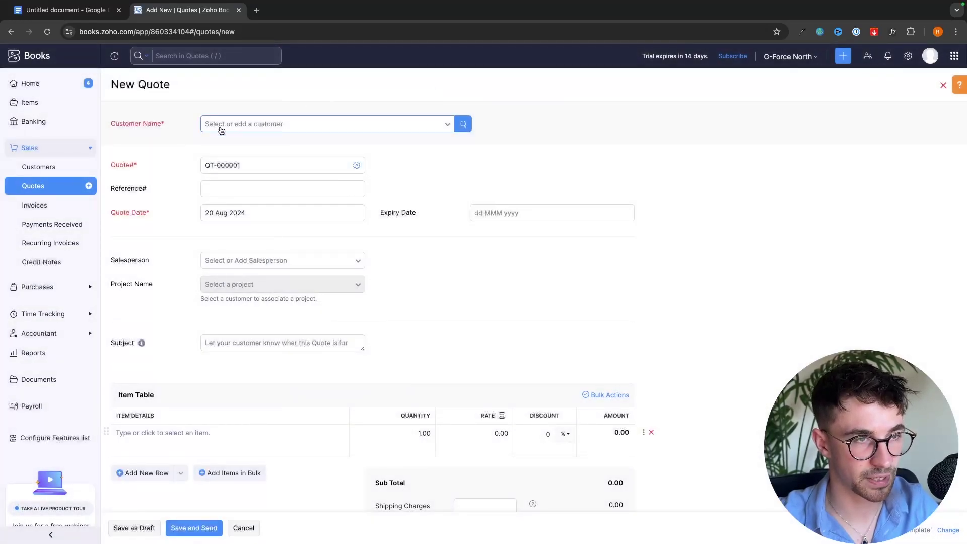
{"action": "left_click", "coordinate": [253, 130]}
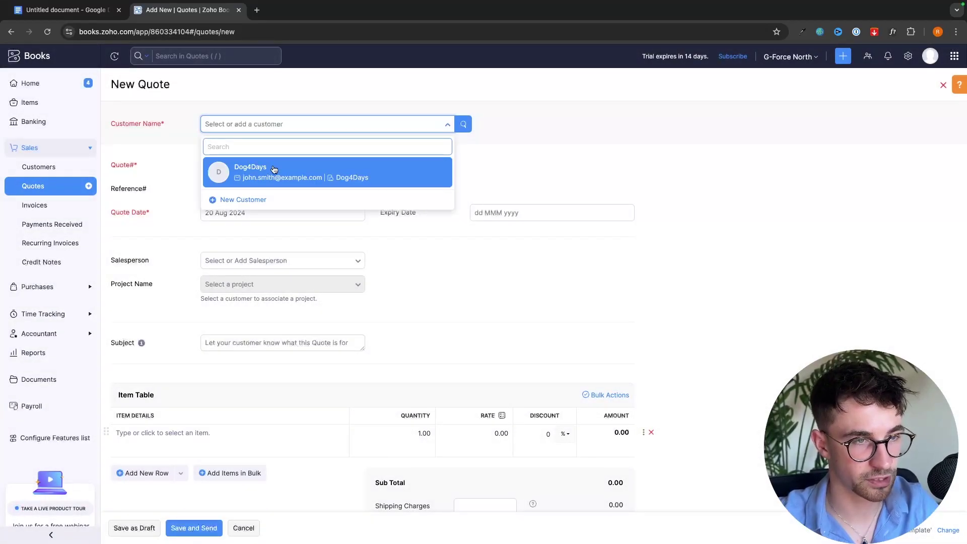
{"action": "left_click", "coordinate": [258, 174]}
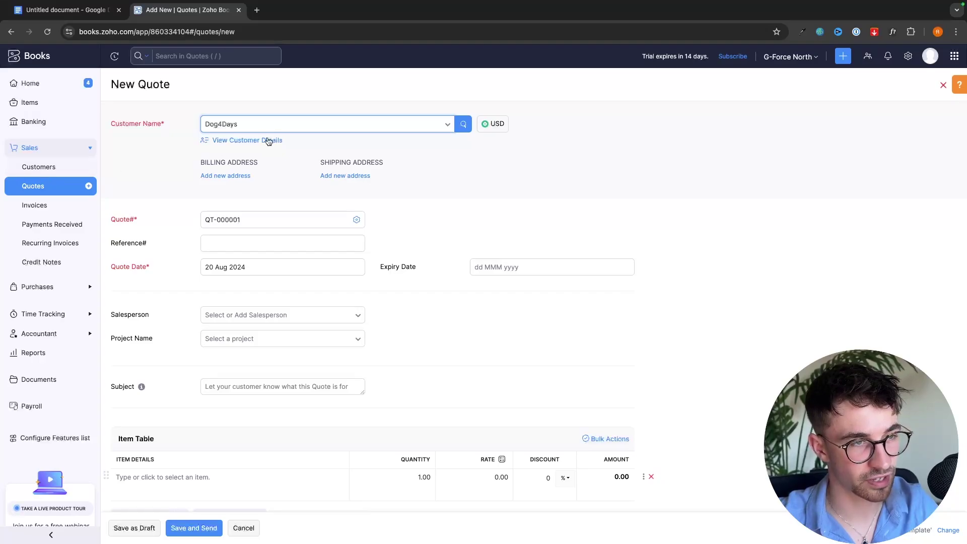
Look over the quote's customer details options and blank billing address form, closing it without entering an address.
{"action": "left_click", "coordinate": [246, 141]}
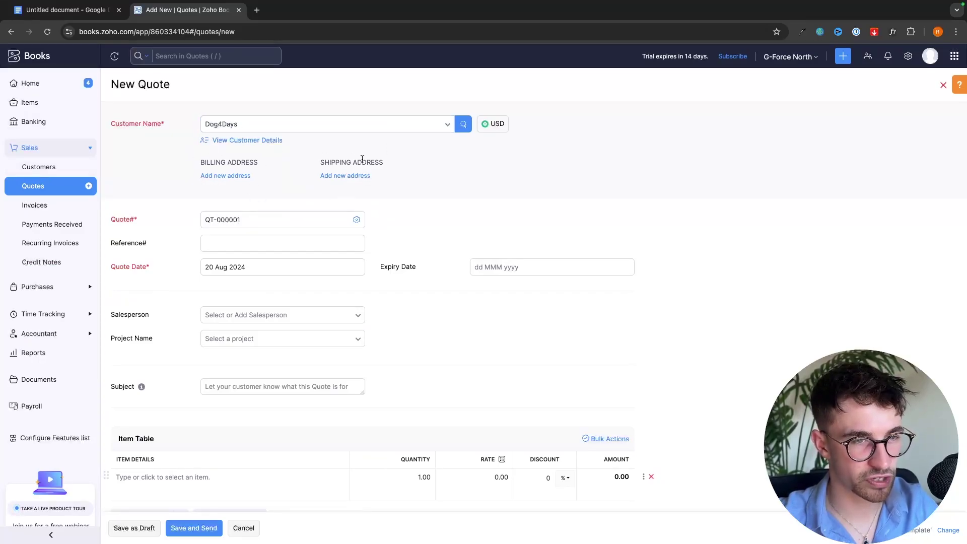
{"action": "left_click", "coordinate": [236, 176]}
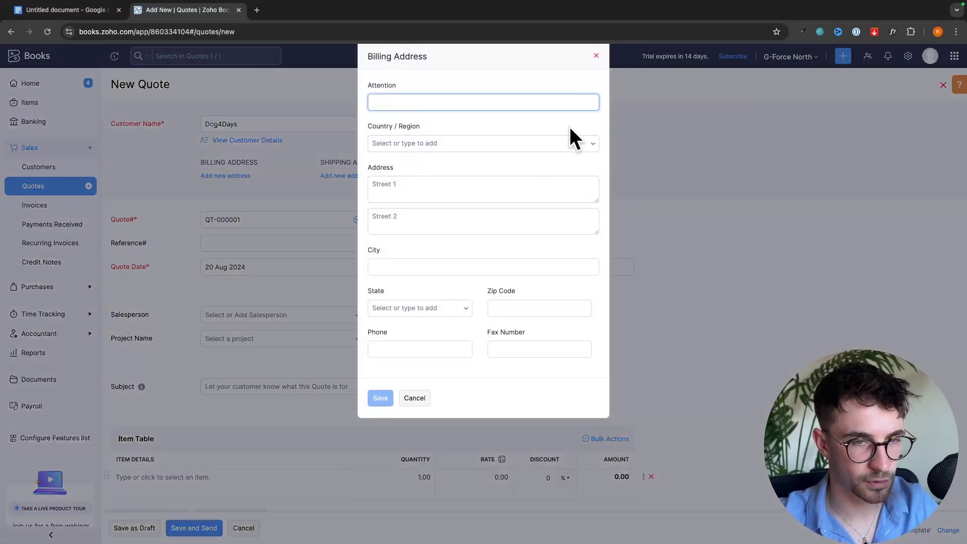
{"action": "left_click", "coordinate": [596, 56]}
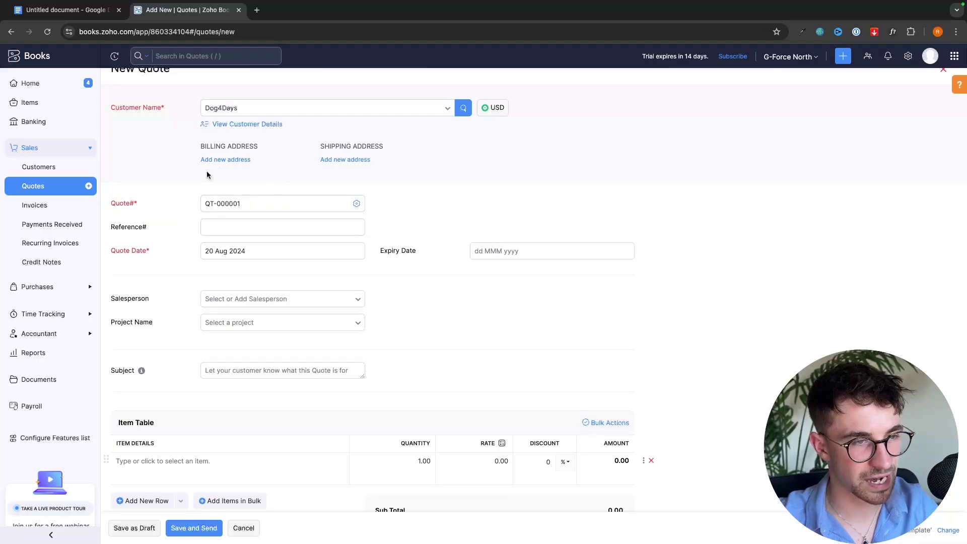
Leave the quote's reference number blank and set its expiry date to 27 Aug 2024.
{"action": "left_click", "coordinate": [234, 222]}
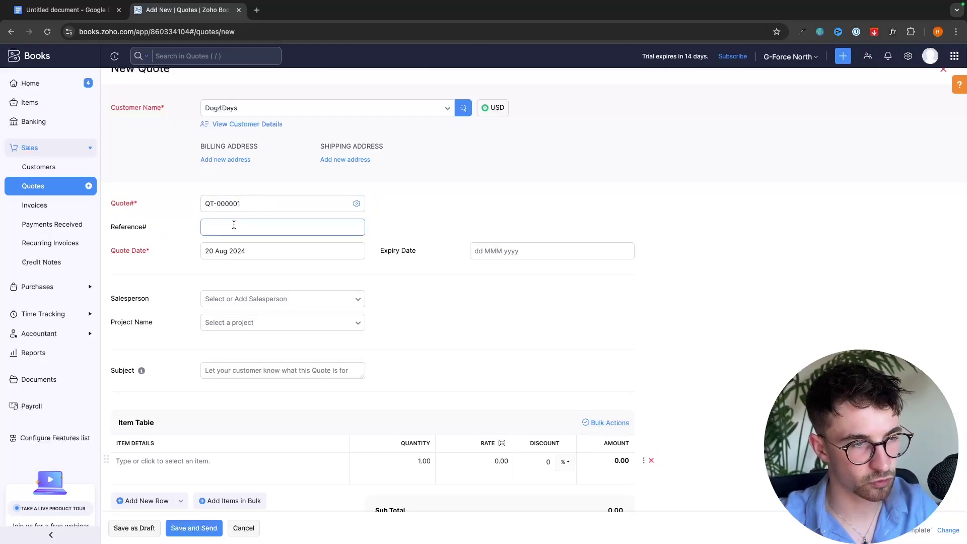
{"action": "scroll", "coordinate": [234, 220], "scroll_direction": "down", "scroll_amount": 1}
{"action": "scroll", "coordinate": [234, 220], "scroll_direction": "down", "scroll_amount": 1}
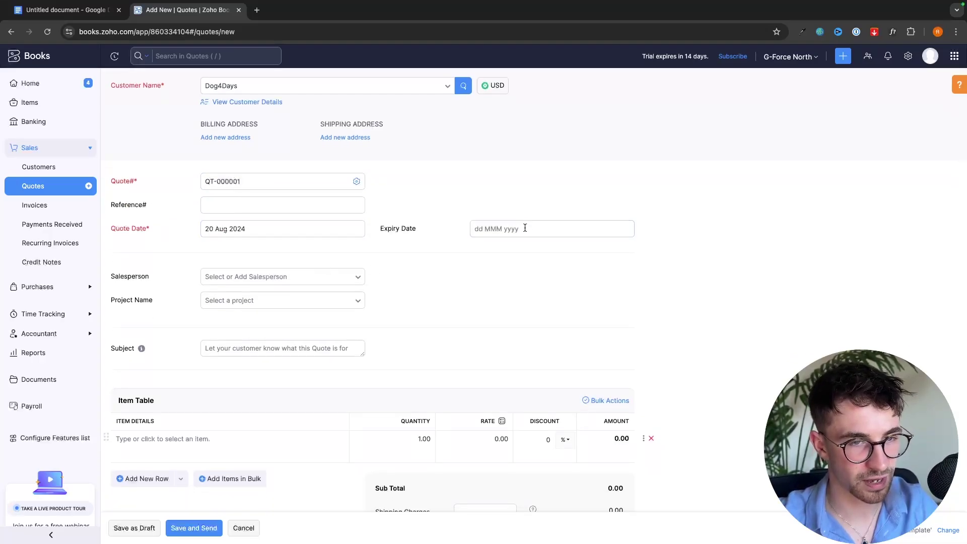
{"action": "left_click", "coordinate": [493, 226]}
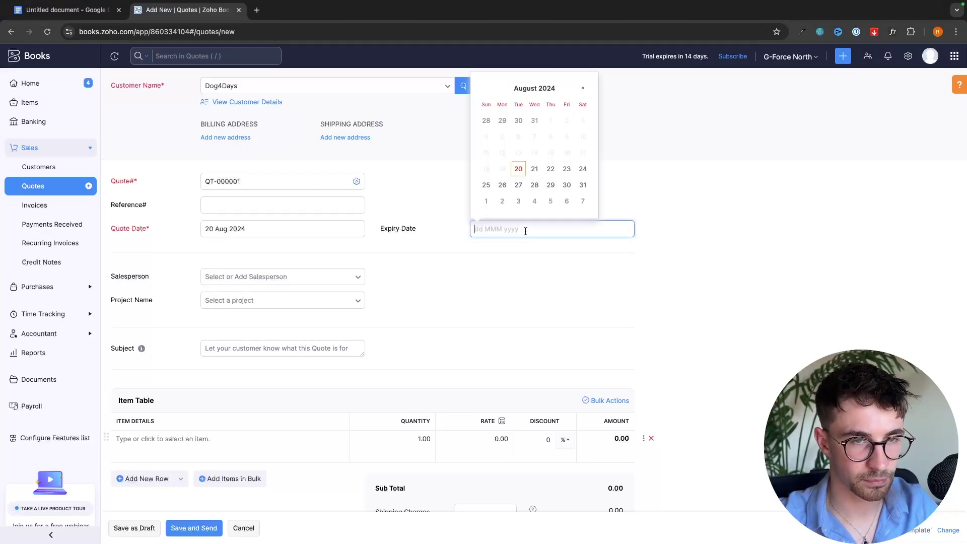
{"action": "left_click", "coordinate": [520, 185]}
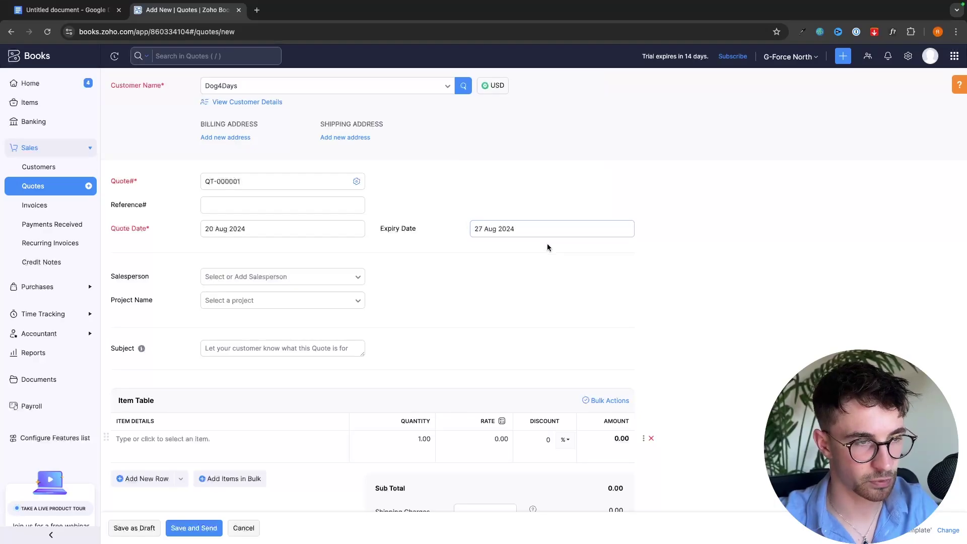
Enter "Dogs4Days Marketing Campaign" as the subject of the quote.
{"action": "scroll", "coordinate": [479, 257], "scroll_direction": "down", "scroll_amount": 3}
{"action": "mouse_move", "coordinate": [115, 257]}
{"action": "left_click", "coordinate": [265, 257]}
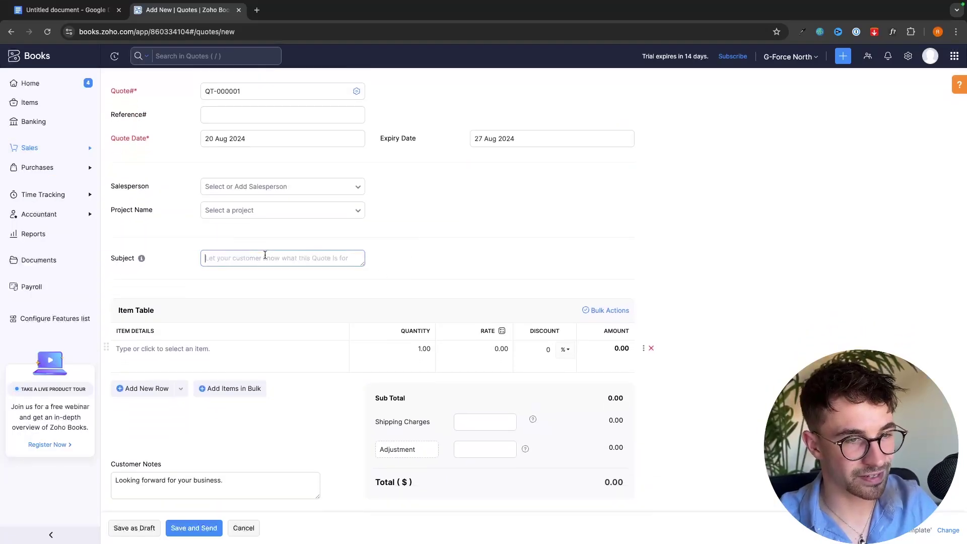
{"action": "type", "text": "Dogs4Days Marketing Campaign"}
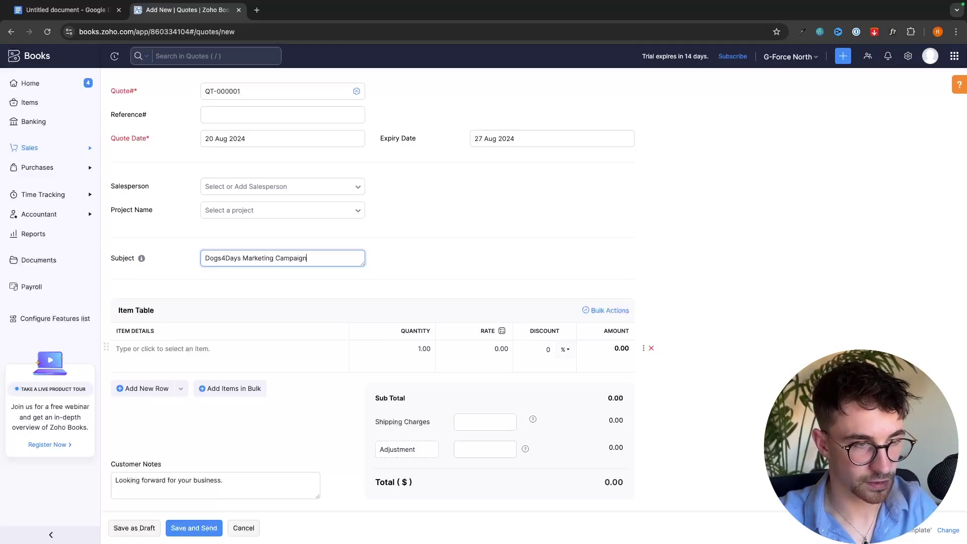
Look over the blank new item form from the quote's item table and close it without saving an item.
{"action": "scroll", "coordinate": [397, 262], "scroll_direction": "down", "scroll_amount": 2}
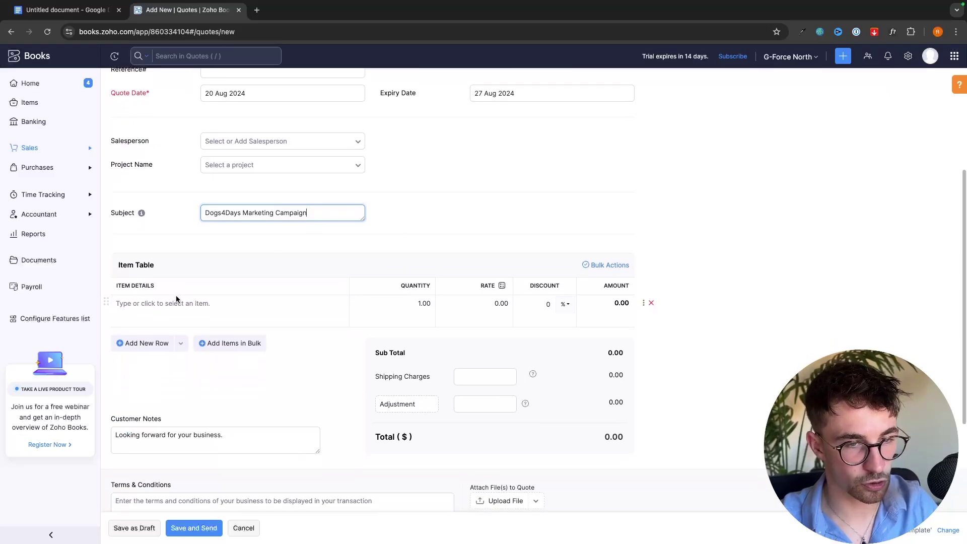
{"action": "left_click", "coordinate": [216, 303]}
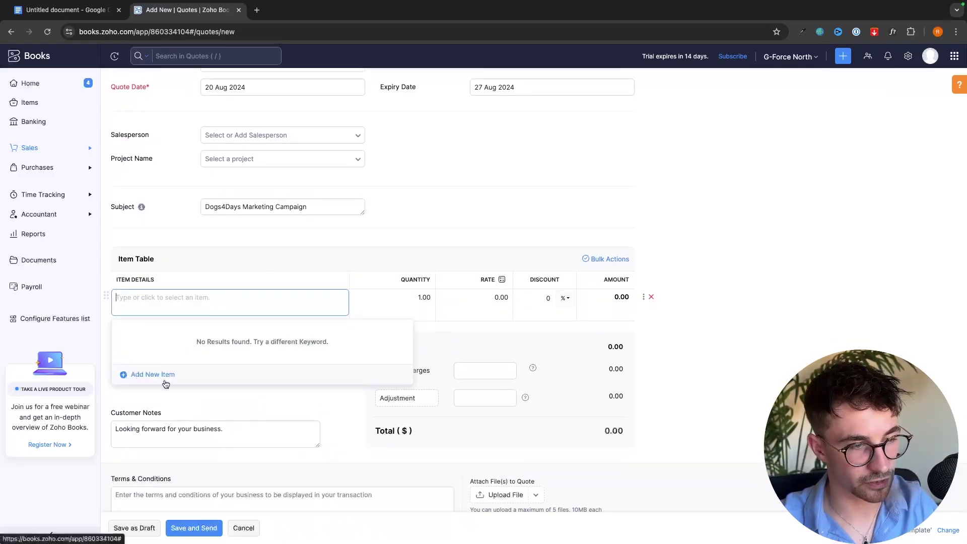
{"action": "left_click", "coordinate": [136, 374]}
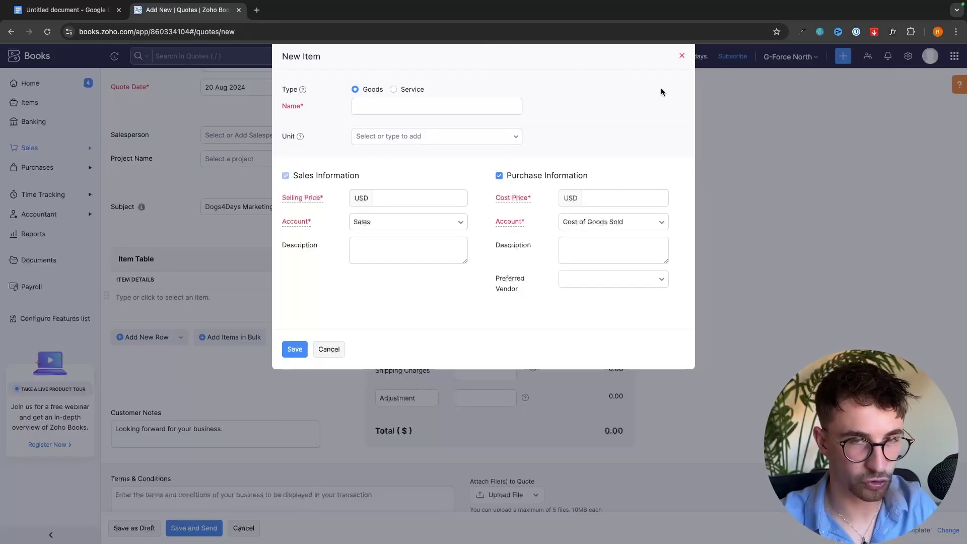
{"action": "left_click", "coordinate": [682, 56]}
Fill the quote's first item row with "Dogs4Days Marketing Campaign" at a rate of 6500.
{"action": "left_click", "coordinate": [180, 297]}
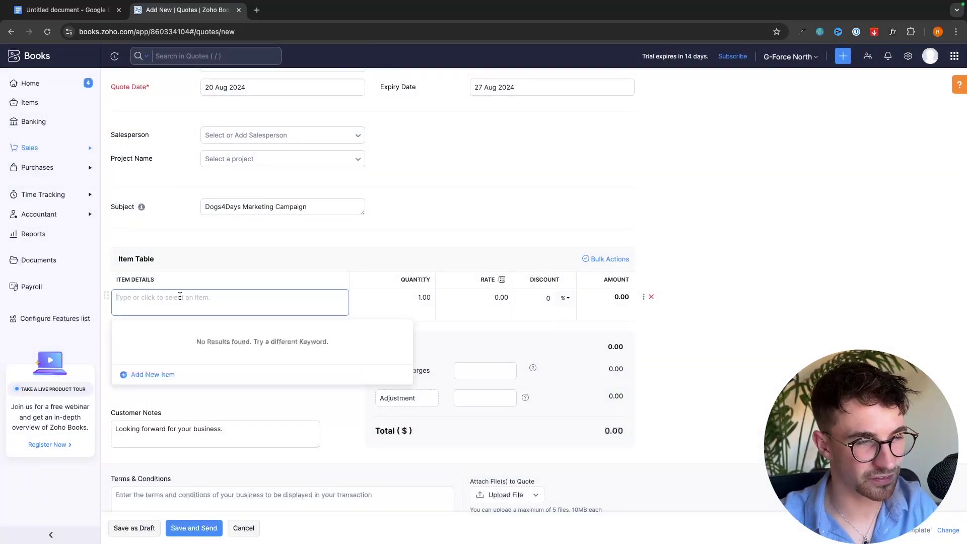
{"action": "type", "text": "Days Marketing Campaign"}
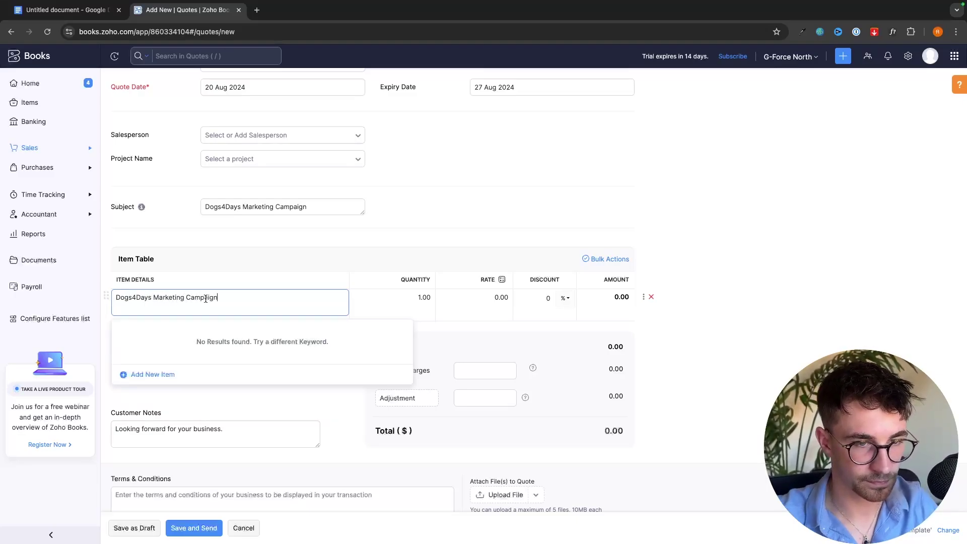
{"action": "left_click", "coordinate": [422, 297]}
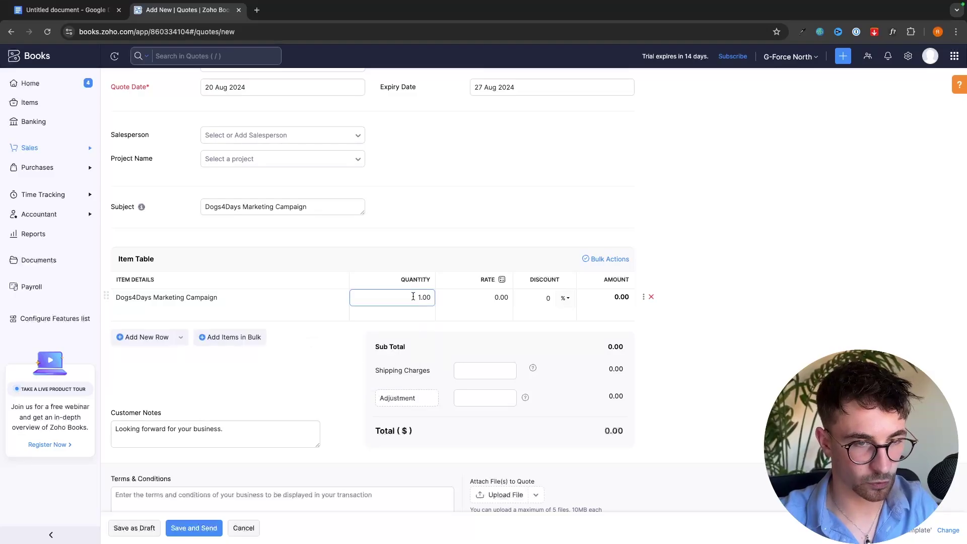
{"action": "left_click", "coordinate": [500, 303]}
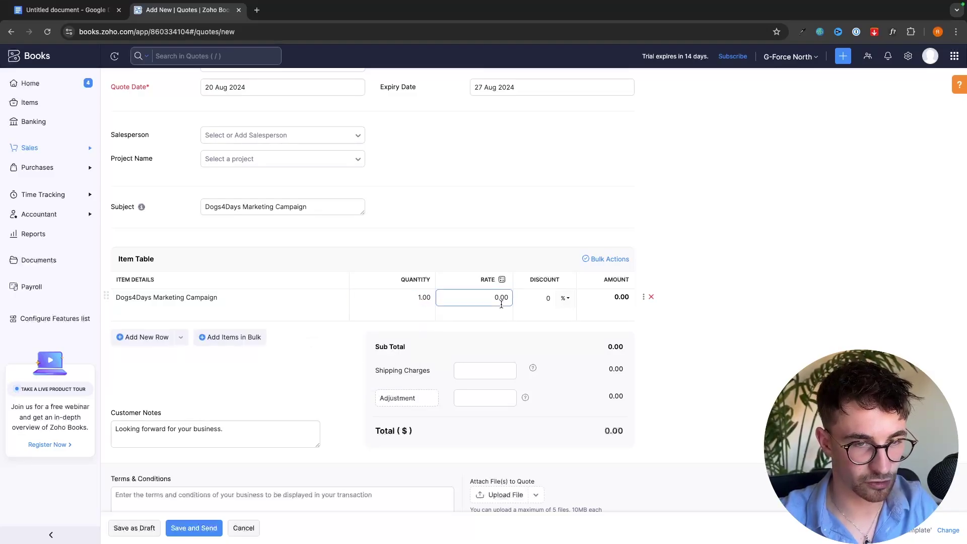
{"action": "double_click", "coordinate": [503, 299]}
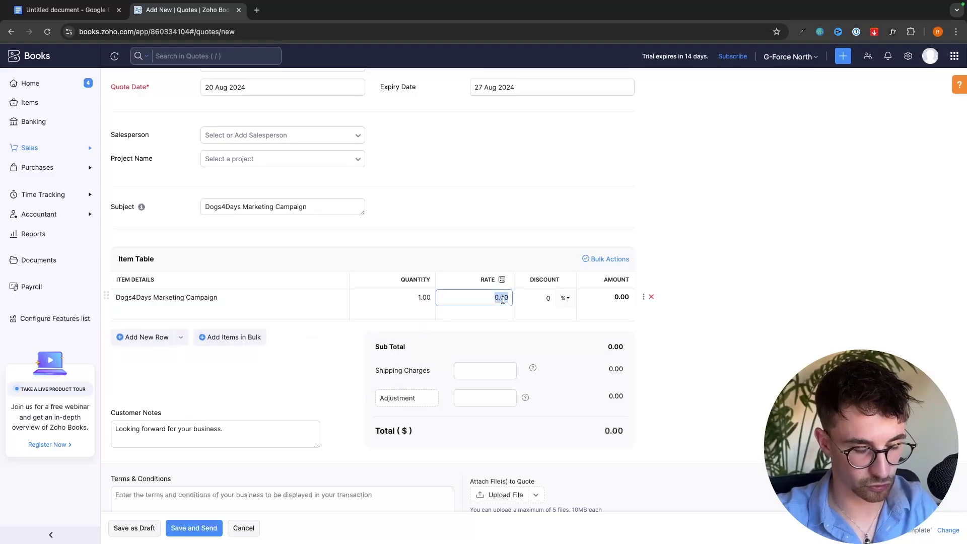
{"action": "type", "text": "65"}
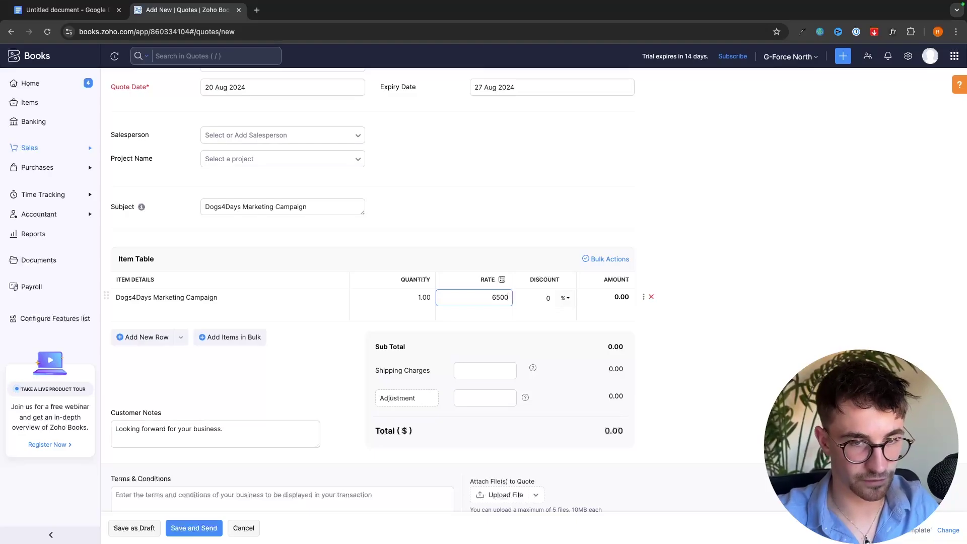
{"action": "type", "text": "00"}
{"action": "left_click", "coordinate": [777, 278]}
Review the whole quote, including its discount and totals, customer notes, terms and conditions, attachments and email recipient.
{"action": "scroll", "coordinate": [593, 274], "scroll_direction": "down", "scroll_amount": 1}
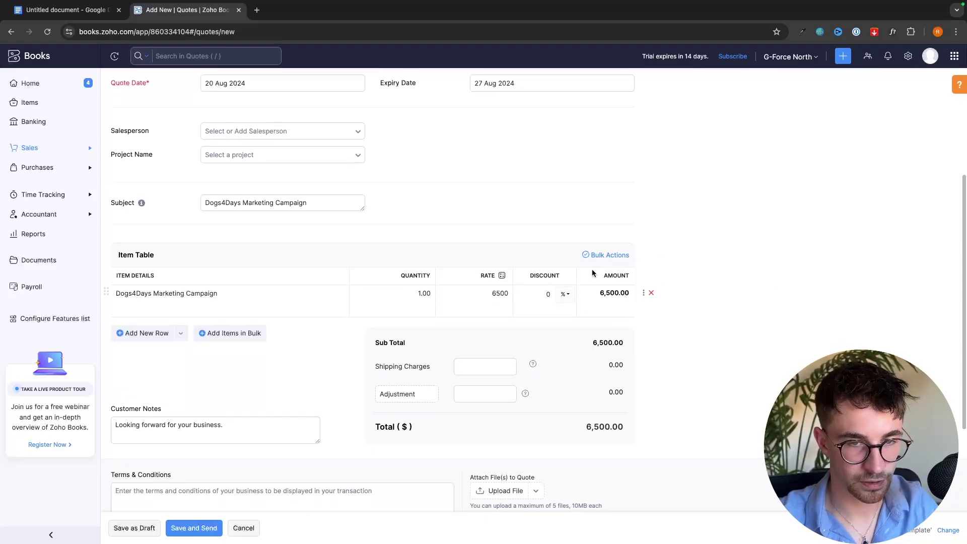
{"action": "scroll", "coordinate": [555, 302], "scroll_direction": "down", "scroll_amount": 1}
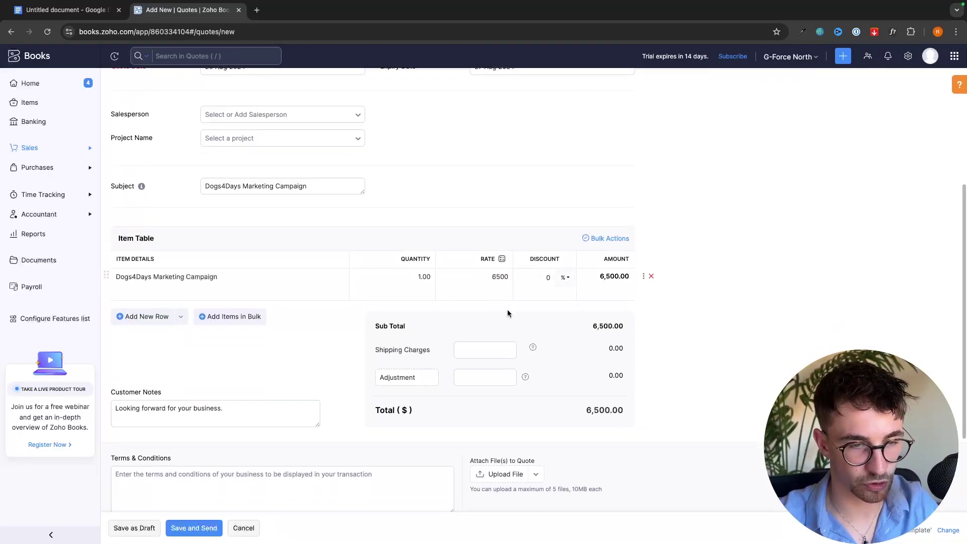
{"action": "scroll", "coordinate": [536, 294], "scroll_direction": "down", "scroll_amount": 1}
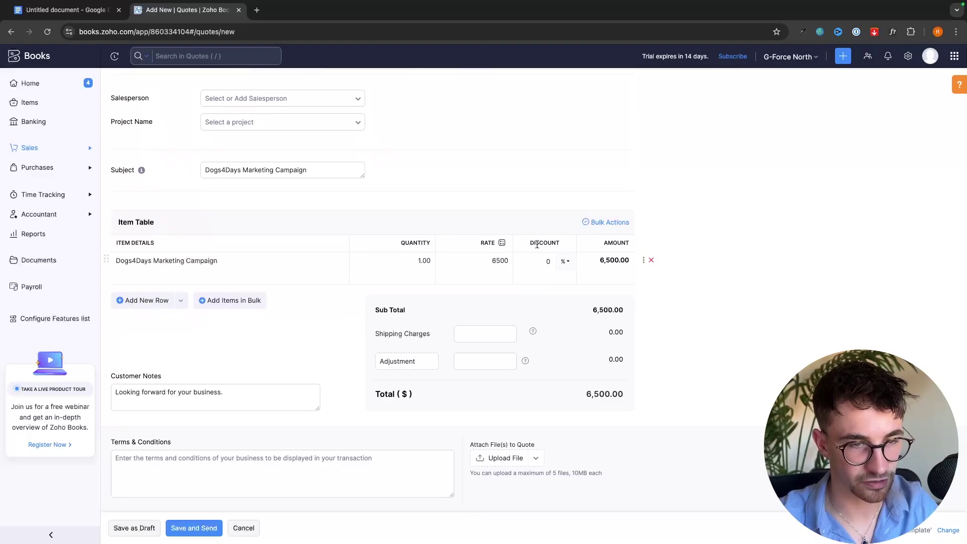
{"action": "scroll", "coordinate": [690, 296], "scroll_direction": "down", "scroll_amount": 5}
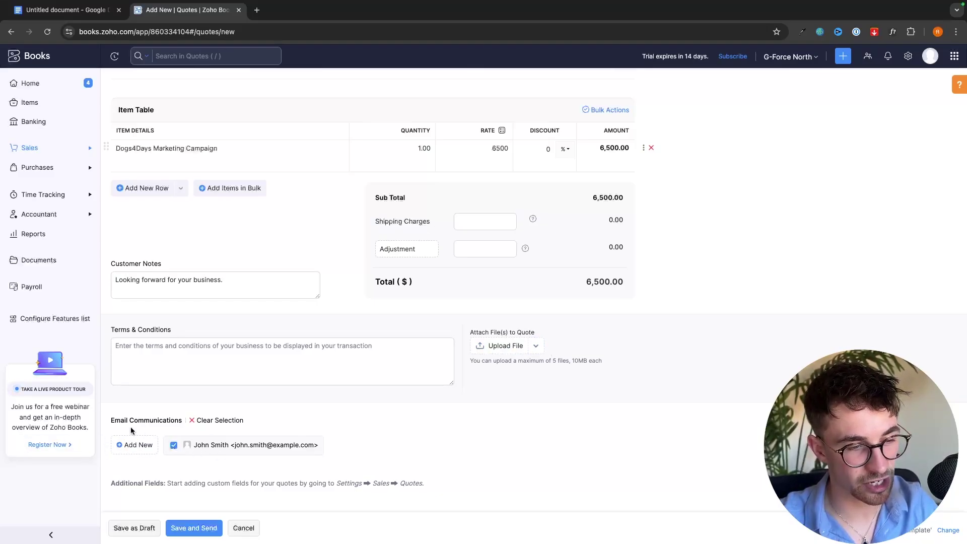
{"action": "scroll", "coordinate": [345, 302], "scroll_direction": "up", "scroll_amount": 5}
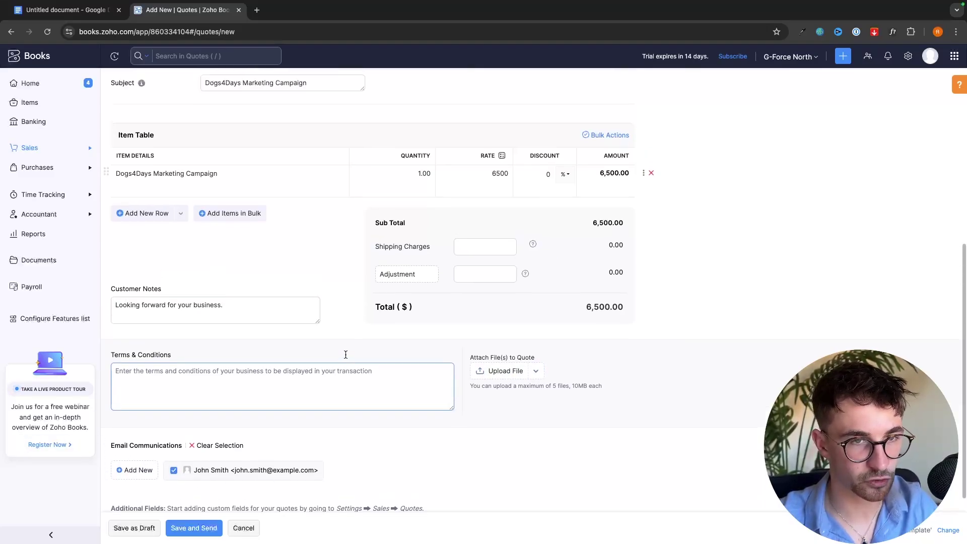
{"action": "scroll", "coordinate": [346, 355], "scroll_direction": "up", "scroll_amount": 2}
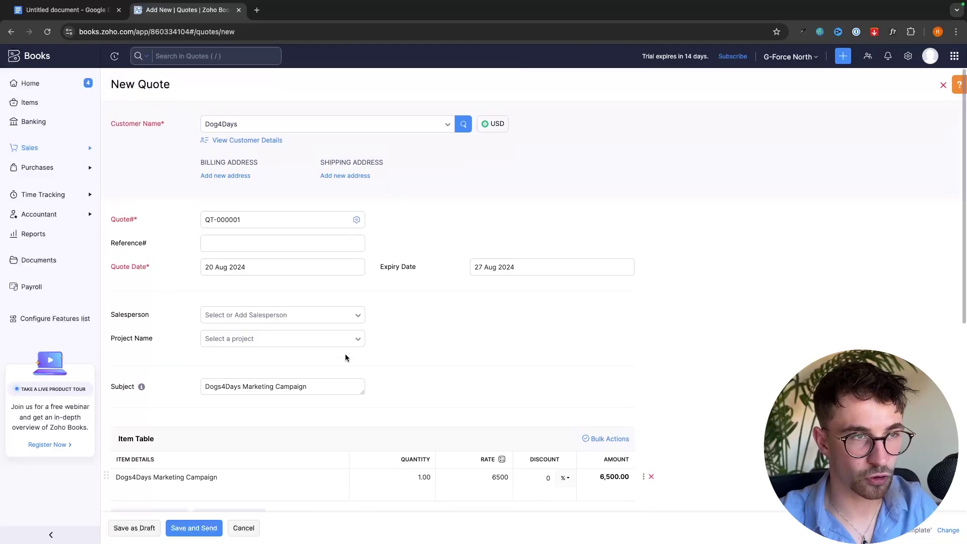
{"action": "scroll", "coordinate": [543, 365], "scroll_direction": "down", "scroll_amount": 6}
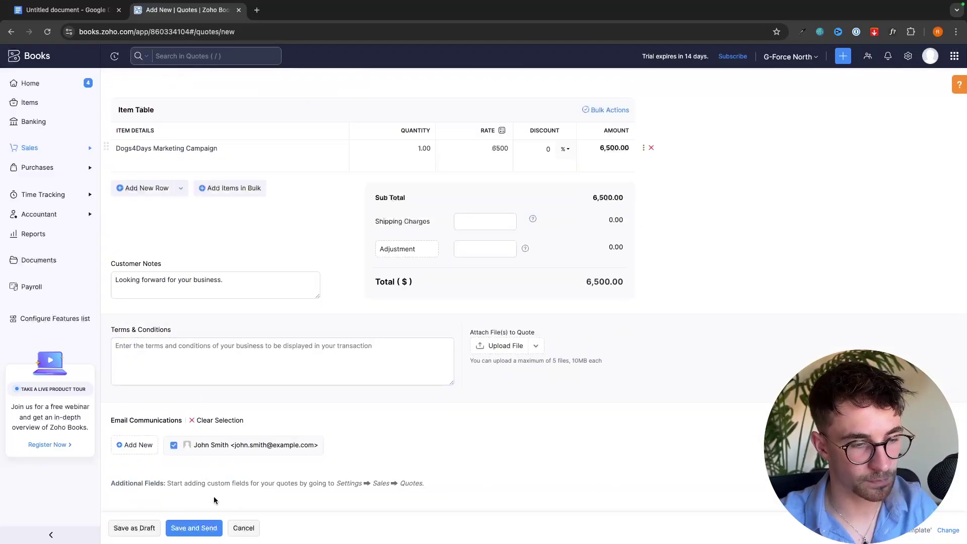
Save the quote for sending and look over the email prepared for Dog4Days.
{"action": "left_click", "coordinate": [187, 533]}
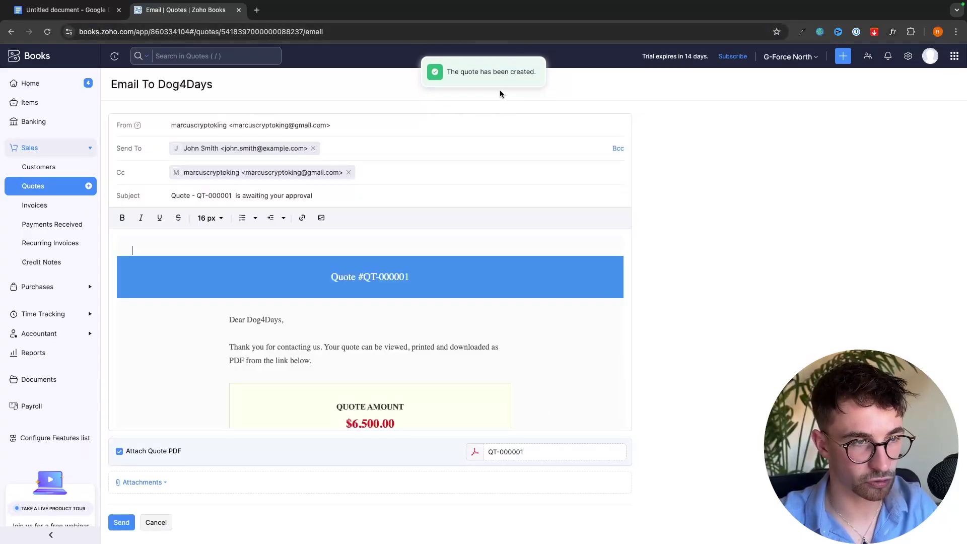
{"action": "scroll", "coordinate": [417, 302], "scroll_direction": "down", "scroll_amount": 5}
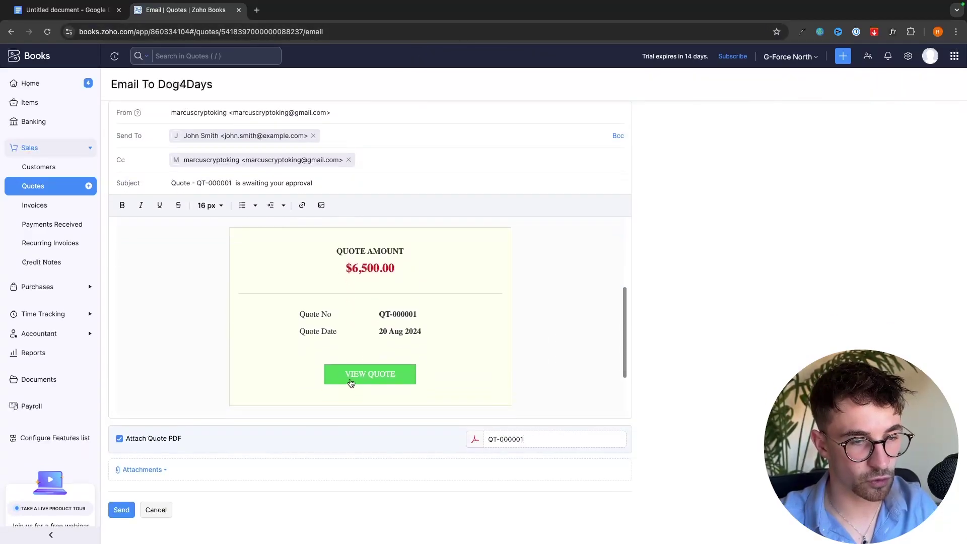
{"action": "scroll", "coordinate": [290, 244], "scroll_direction": "down", "scroll_amount": 1}
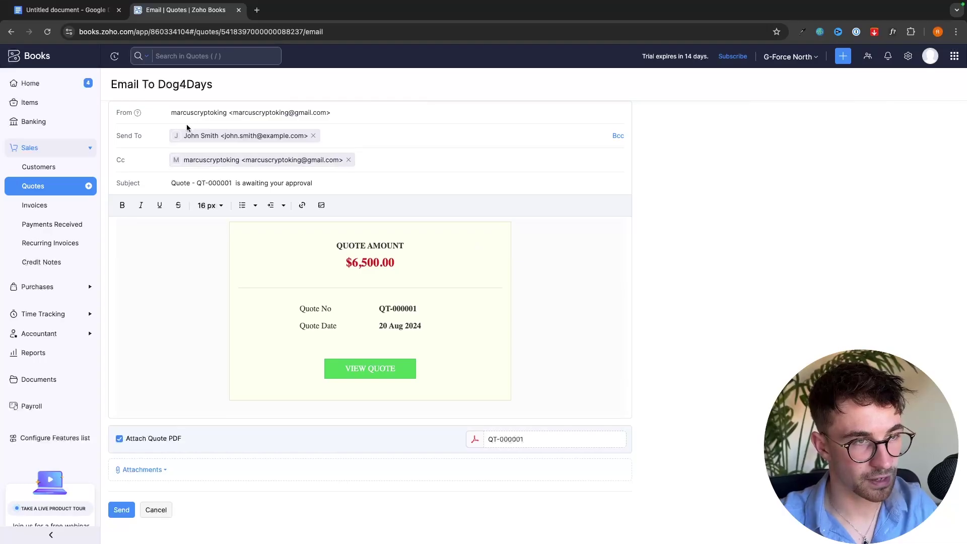
Send the quote email to Dog4Days, inspect the customer's online view of the quote through its link, and close that page.
{"action": "left_click", "coordinate": [358, 374]}
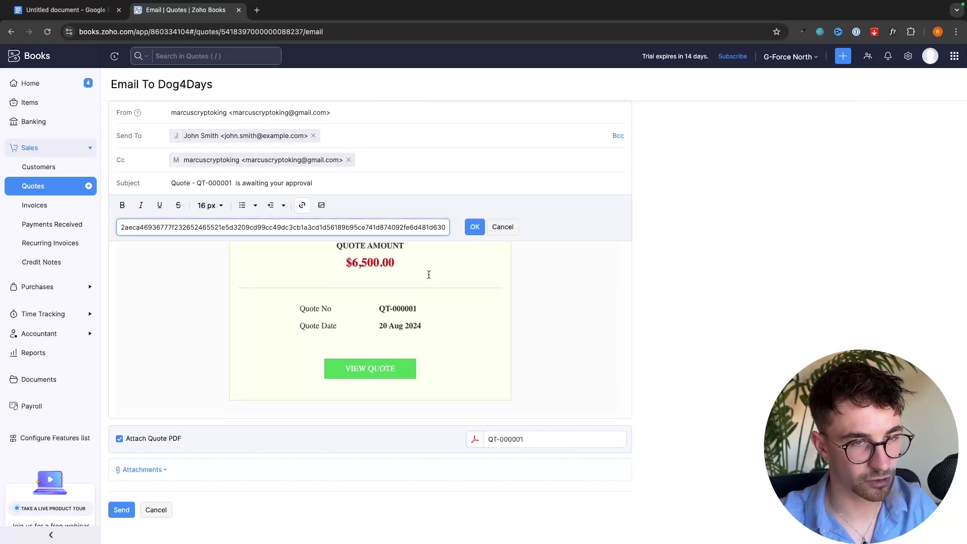
{"action": "triple_click", "coordinate": [375, 227]}
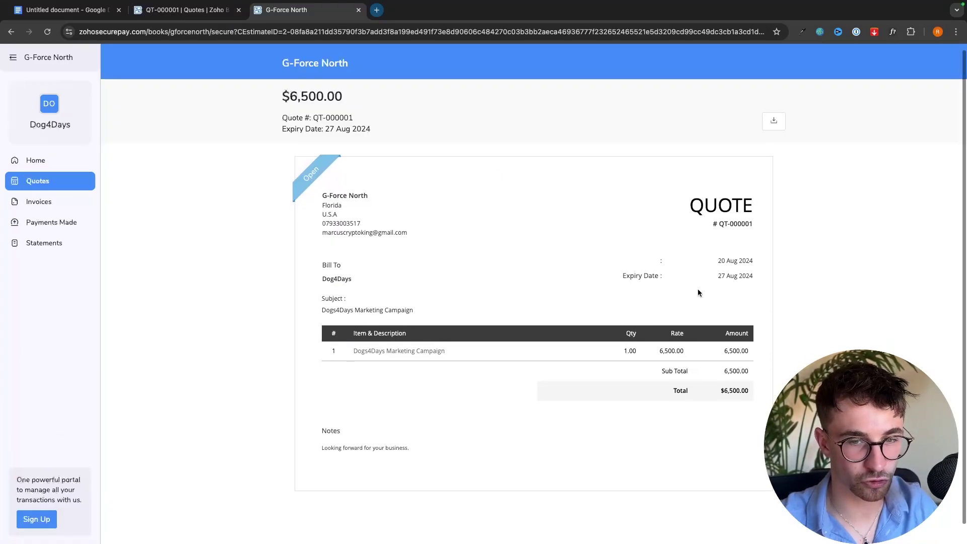
{"action": "scroll", "coordinate": [732, 365], "scroll_direction": "up", "scroll_amount": 2}
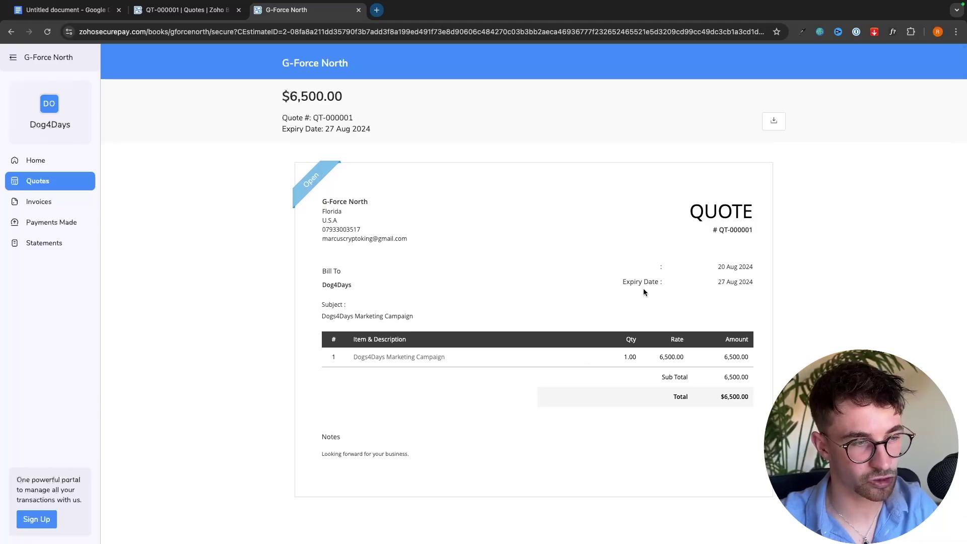
{"action": "key", "text": "super+w"}
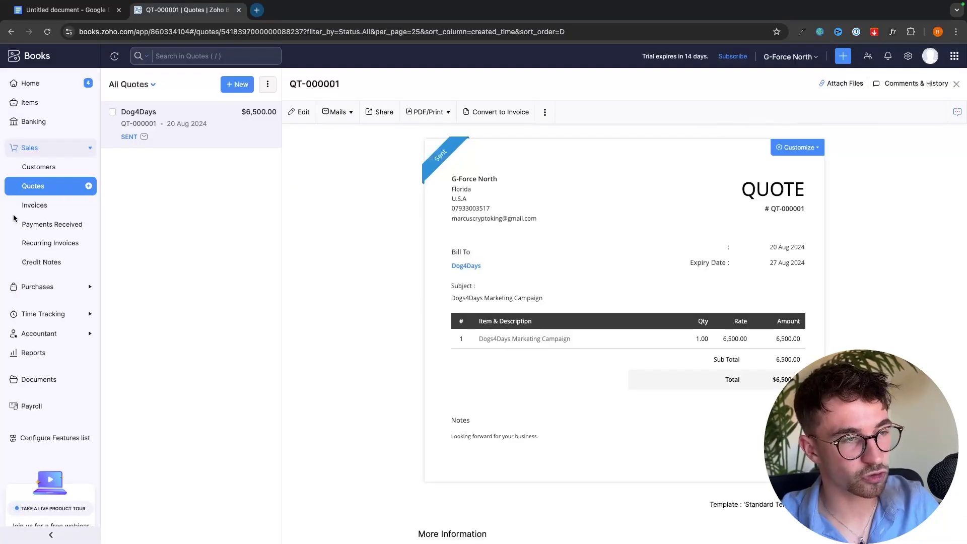
Start a new invoice, dismiss the transaction preferences, and choose Dog4Days as its customer.
{"action": "left_click", "coordinate": [45, 207]}
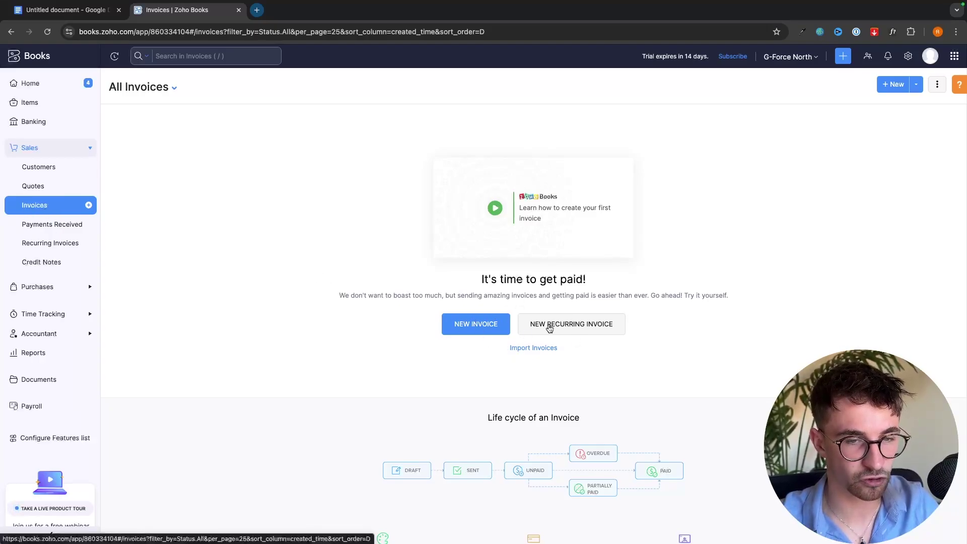
{"action": "left_click", "coordinate": [484, 327]}
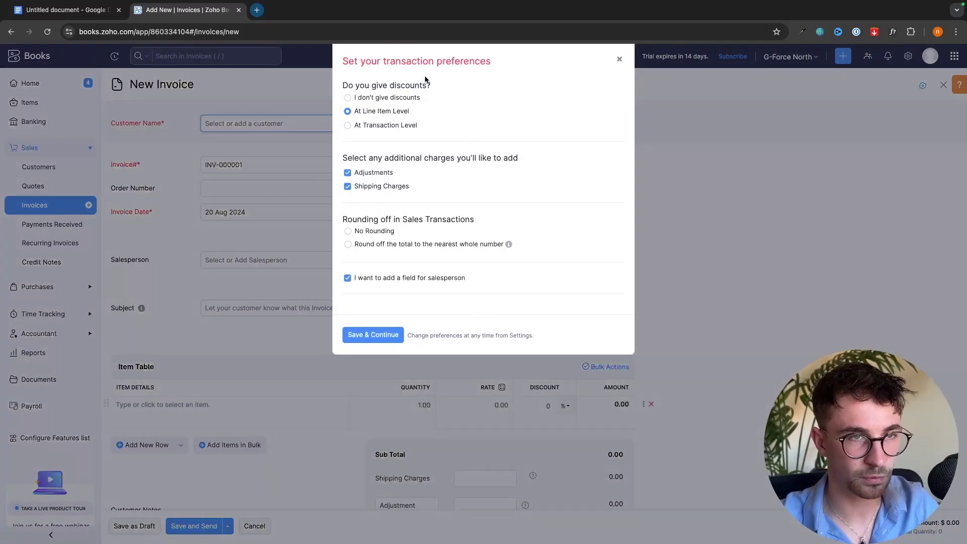
{"action": "left_click", "coordinate": [389, 125]}
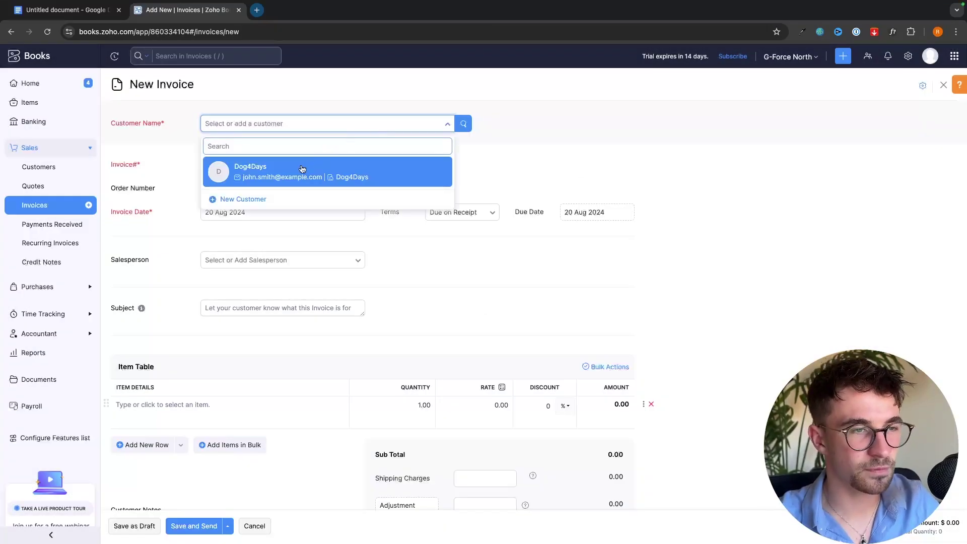
{"action": "left_click", "coordinate": [303, 168]}
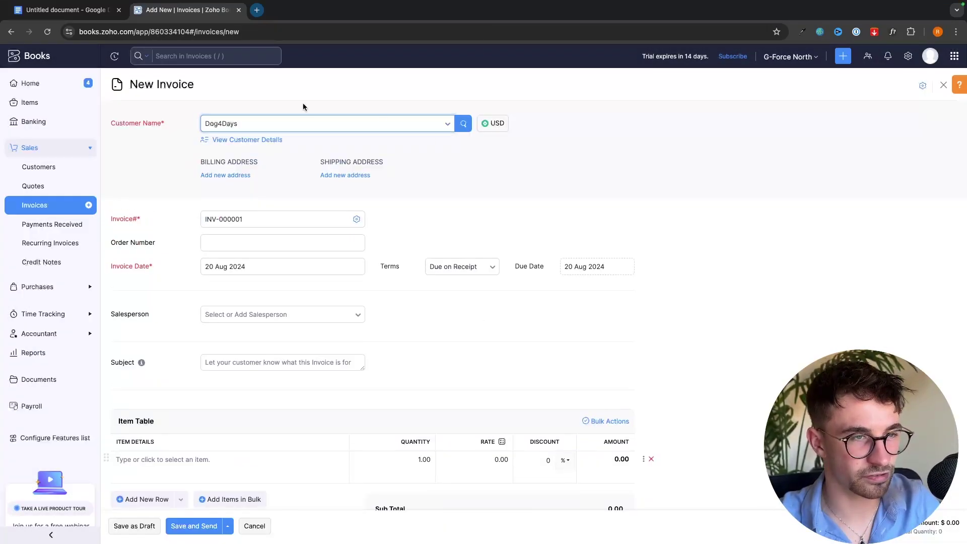
Review the new invoice form, including its terms, item table, customer notes, attachments, online payment option and email recipient.
{"action": "scroll", "coordinate": [130, 276], "scroll_direction": "down", "scroll_amount": 5}
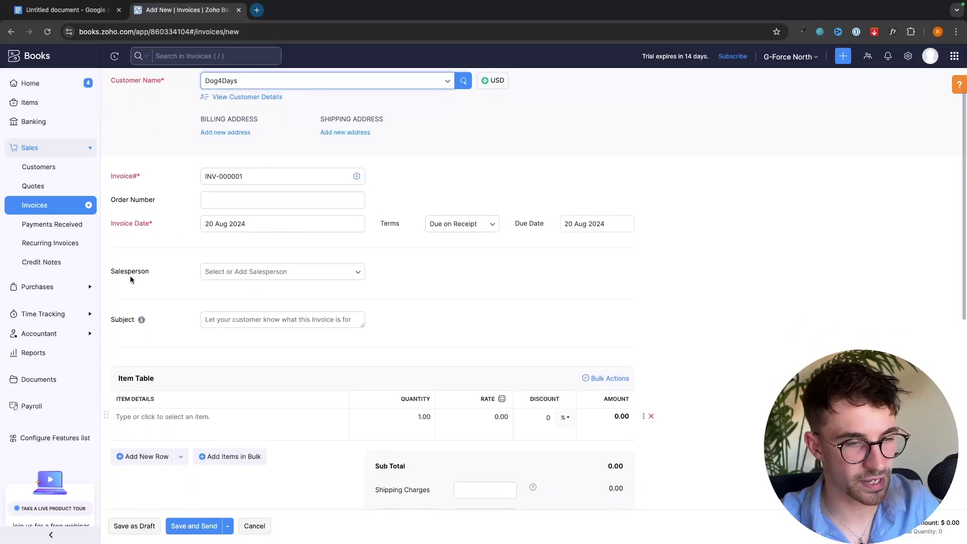
{"action": "scroll", "coordinate": [489, 214], "scroll_direction": "down", "scroll_amount": 10}
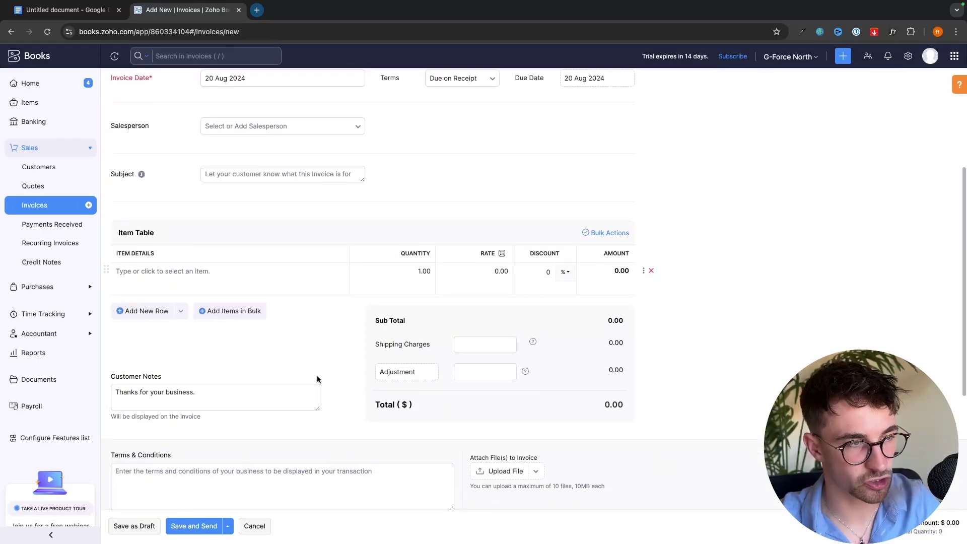
{"action": "scroll", "coordinate": [485, 344], "scroll_direction": "up", "scroll_amount": 12}
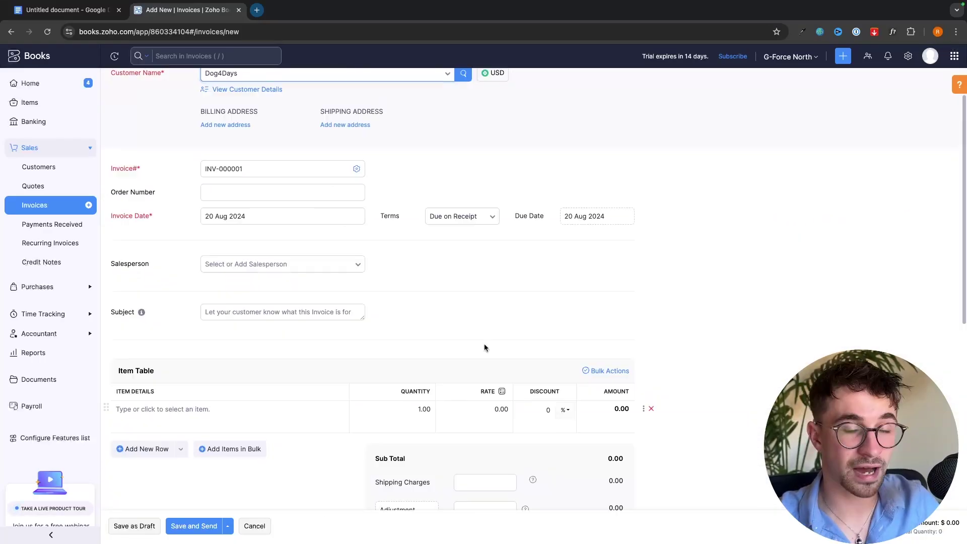
{"action": "scroll", "coordinate": [485, 344], "scroll_direction": "down", "scroll_amount": 3}
{"action": "scroll", "coordinate": [485, 348], "scroll_direction": "down", "scroll_amount": 1}
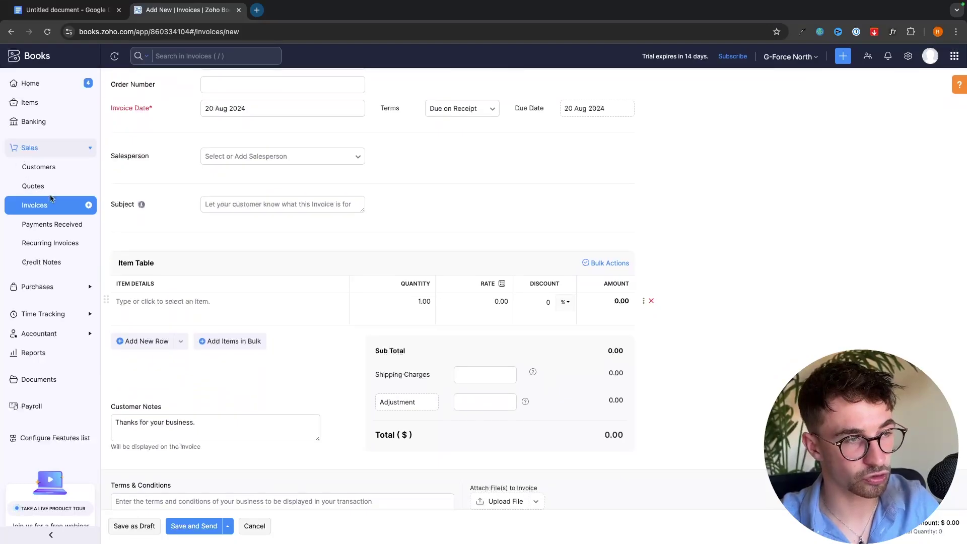
{"action": "scroll", "coordinate": [163, 212], "scroll_direction": "down", "scroll_amount": 3}
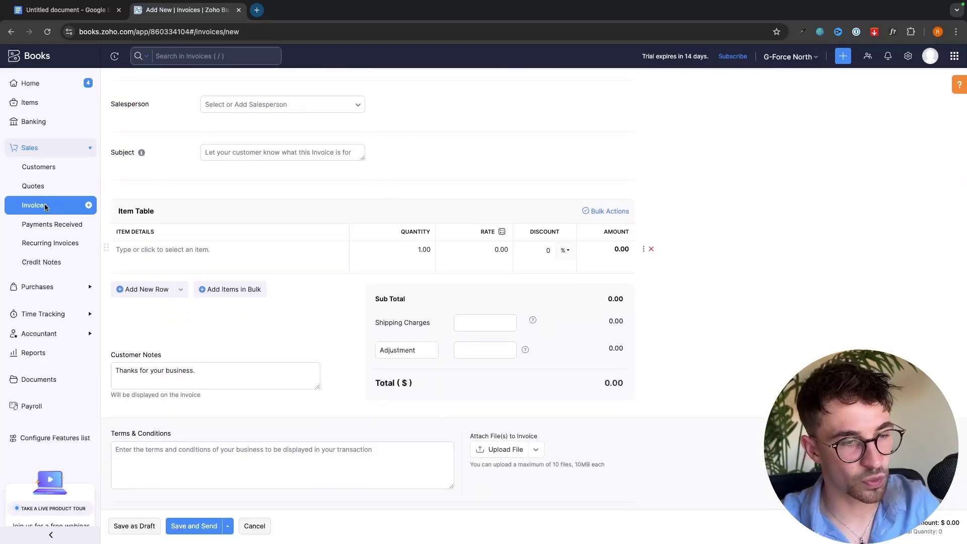
{"action": "scroll", "coordinate": [245, 253], "scroll_direction": "down", "scroll_amount": 4}
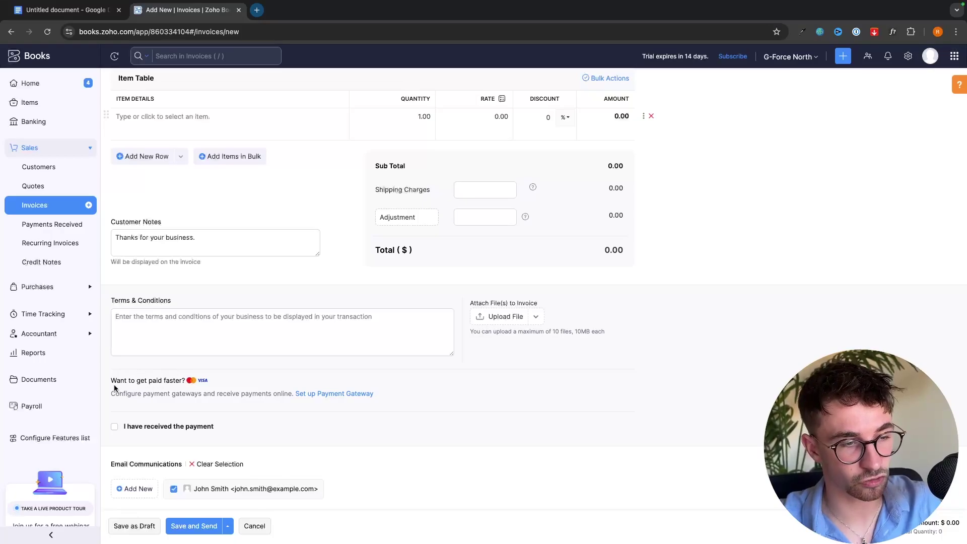
{"action": "left_click_drag", "start_coordinate": [111, 395], "coordinate": [205, 395]}
{"action": "left_click", "coordinate": [231, 398]}
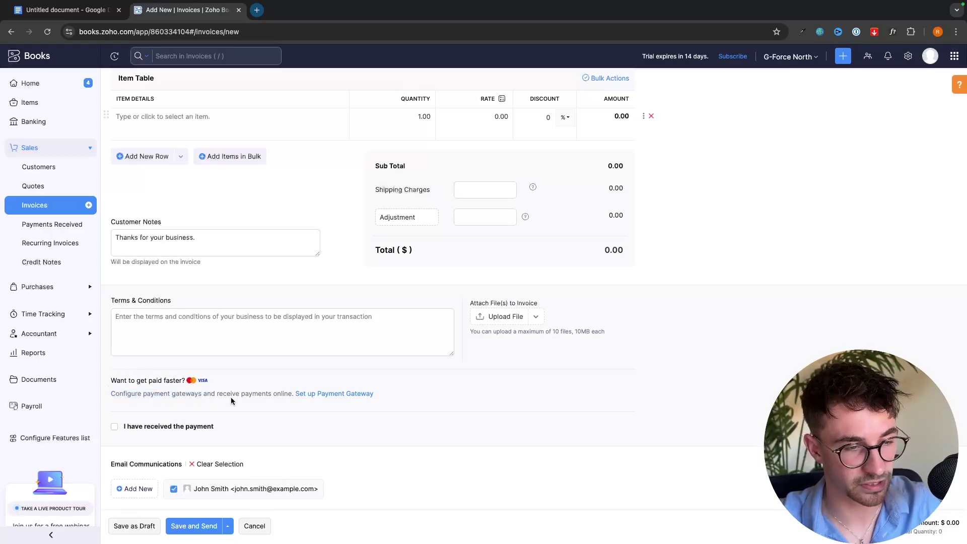
Examine the payment gateway options for invoices, including PayPal and Stripe for card payments, and close them without setting one up.
{"action": "left_click", "coordinate": [337, 393]}
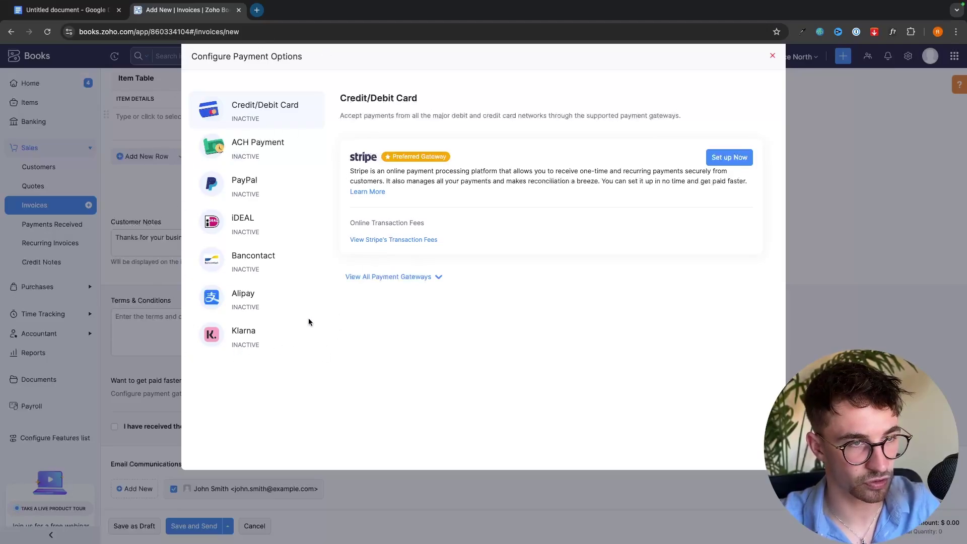
{"action": "left_click_drag", "start_coordinate": [231, 105], "coordinate": [299, 109]}
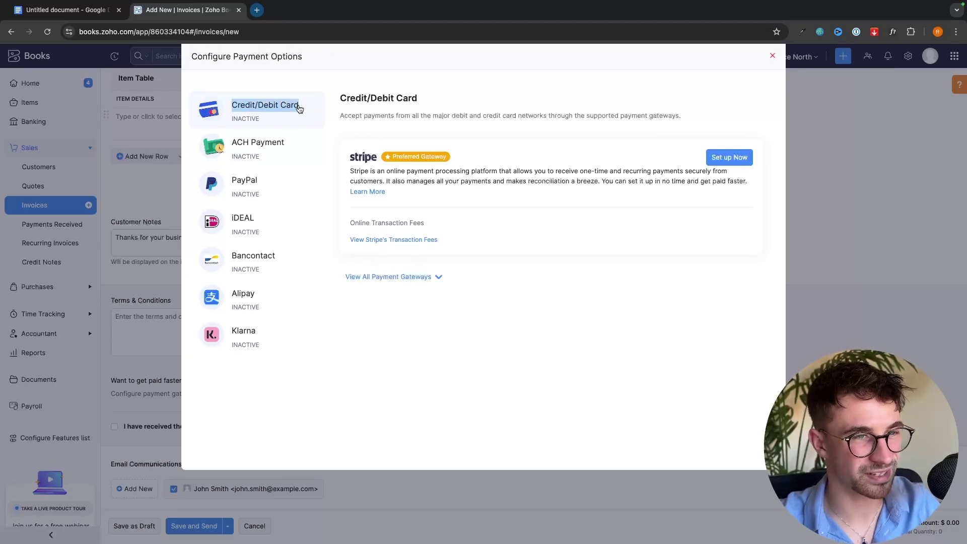
{"action": "left_click", "coordinate": [299, 109]}
{"action": "left_click", "coordinate": [256, 189]}
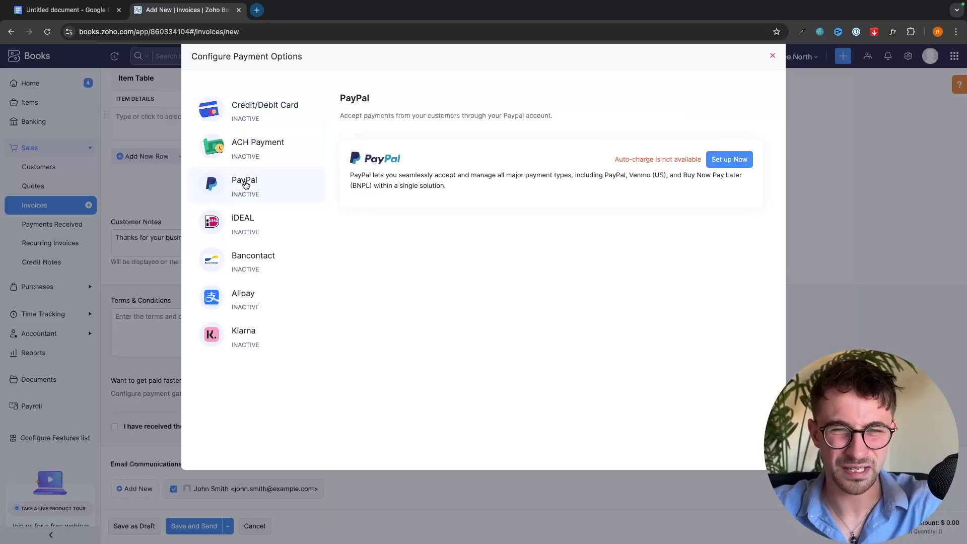
{"action": "left_click", "coordinate": [263, 115]}
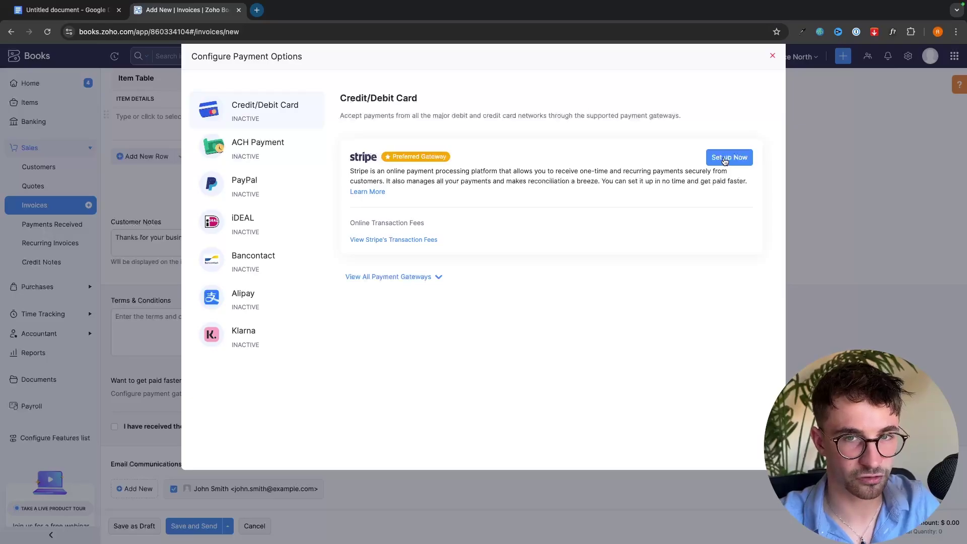
{"action": "left_click", "coordinate": [725, 161]}
{"action": "left_click", "coordinate": [455, 203]}
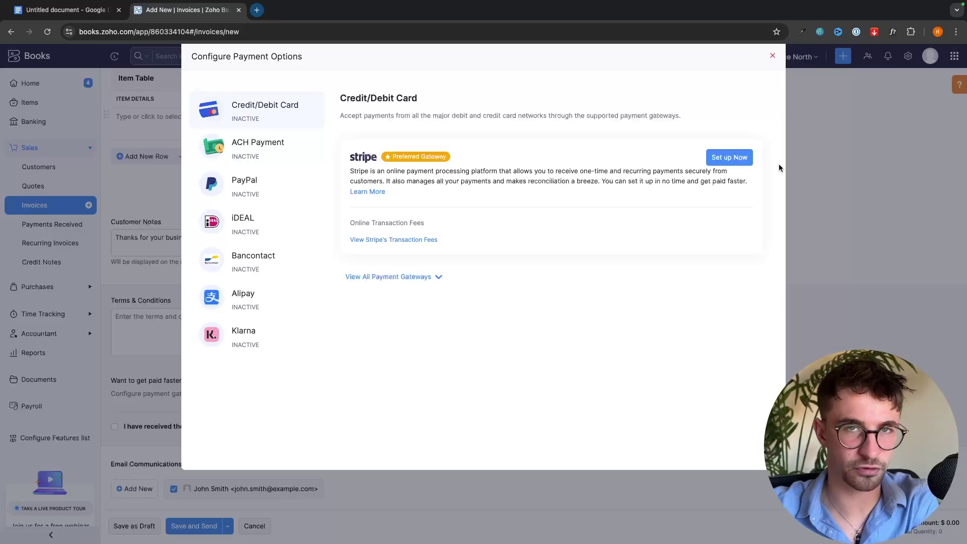
{"action": "left_click", "coordinate": [774, 57]}
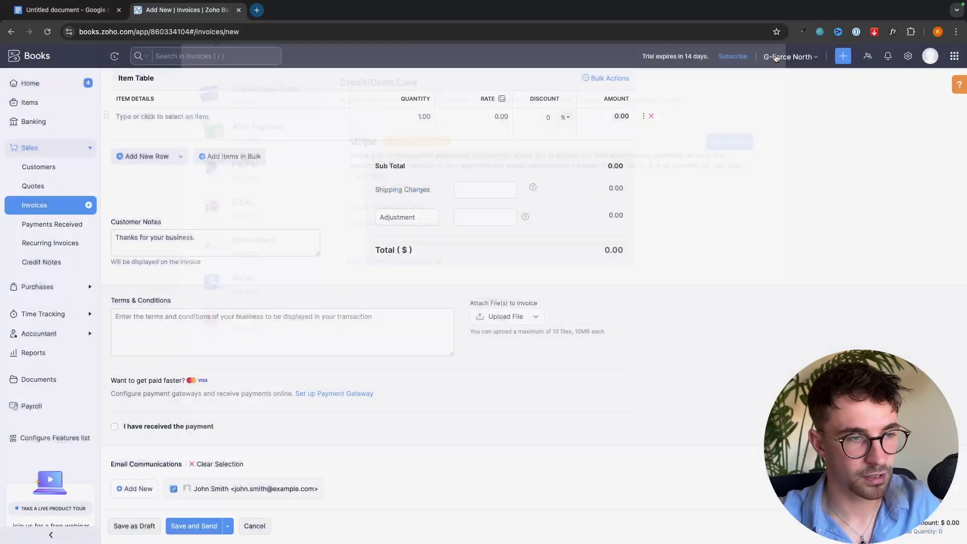
Look over the invoice's date, subject and item fields again, along with its note on receiving payments online.
{"action": "scroll", "coordinate": [264, 386], "scroll_direction": "down", "scroll_amount": 1}
{"action": "scroll", "coordinate": [300, 357], "scroll_direction": "up", "scroll_amount": 4}
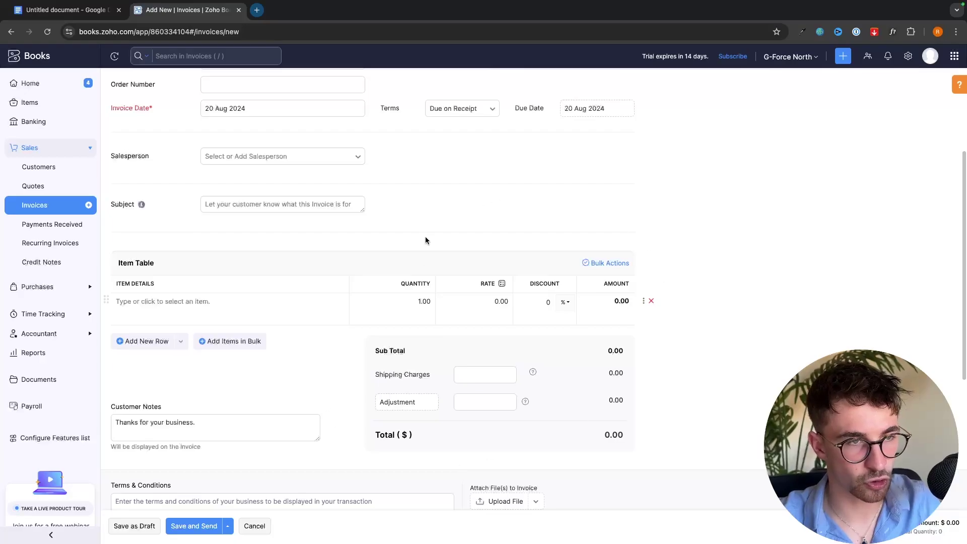
{"action": "scroll", "coordinate": [428, 353], "scroll_direction": "up", "scroll_amount": 3}
{"action": "scroll", "coordinate": [551, 357], "scroll_direction": "down", "scroll_amount": 7}
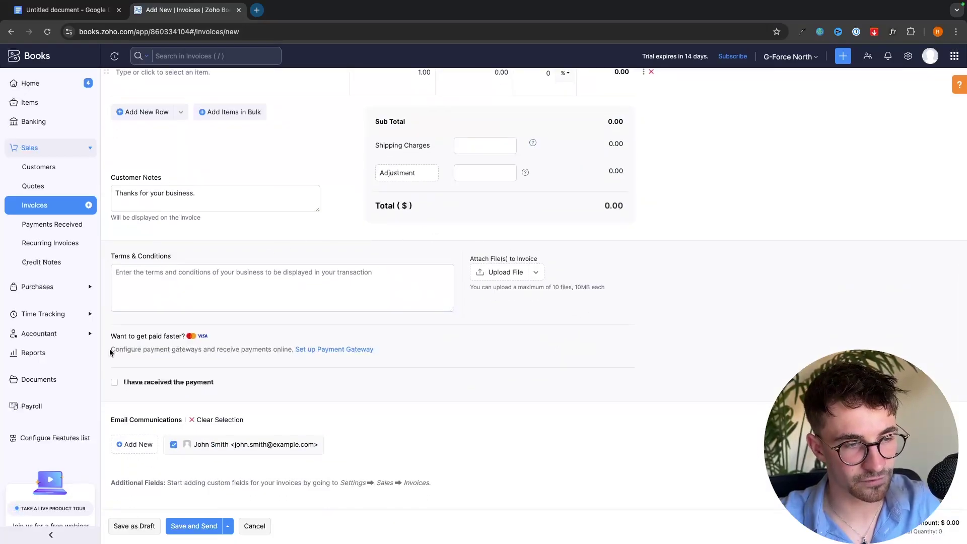
{"action": "left_click_drag", "start_coordinate": [111, 349], "coordinate": [257, 350]}
{"action": "left_click", "coordinate": [262, 366]}
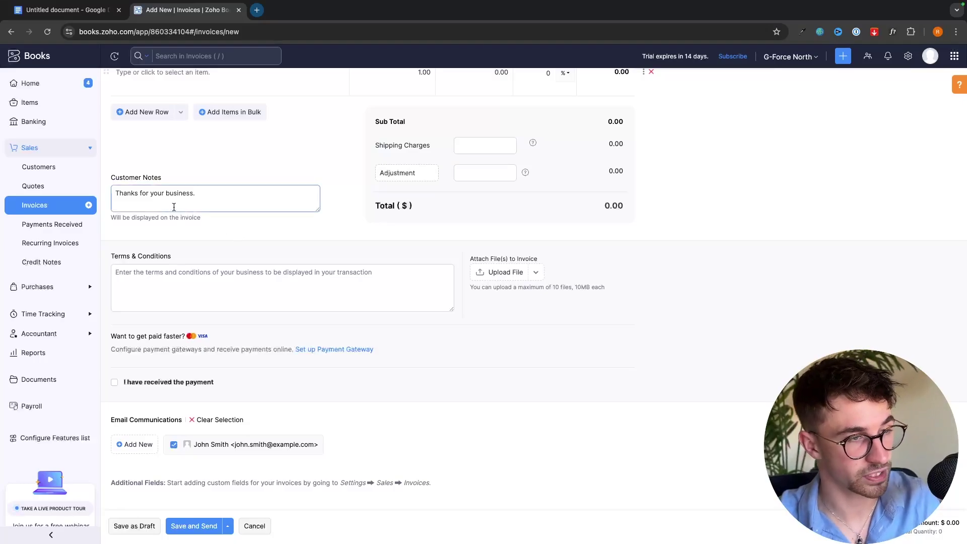
Leave the invoice form, discarding its changes, and view the received payments page and the list of unpaid invoices.
{"action": "left_click", "coordinate": [42, 225]}
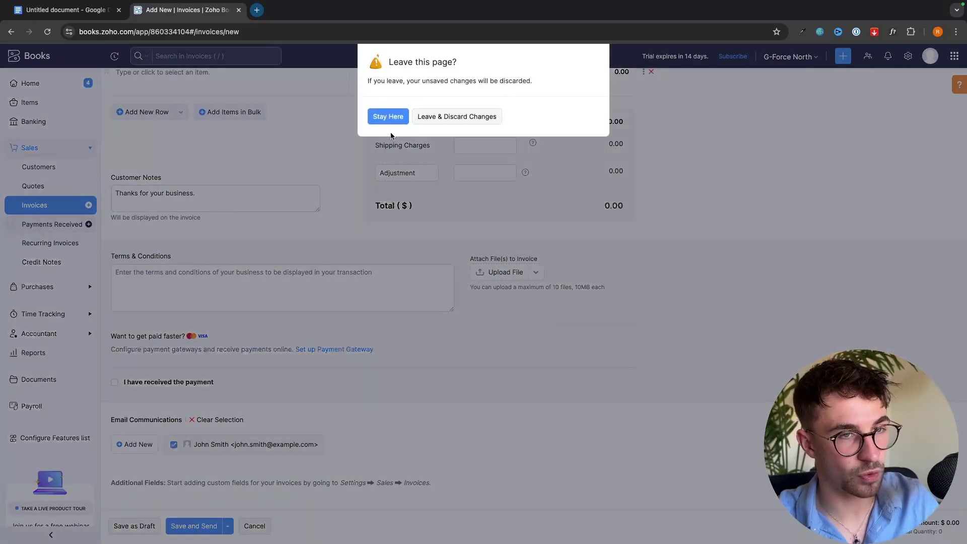
{"action": "left_click", "coordinate": [444, 107]}
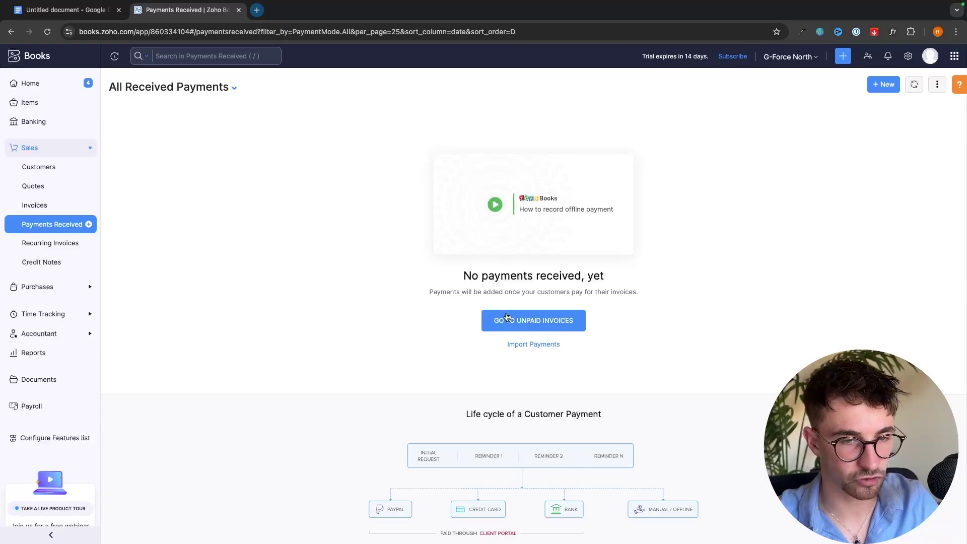
{"action": "left_click", "coordinate": [569, 321]}
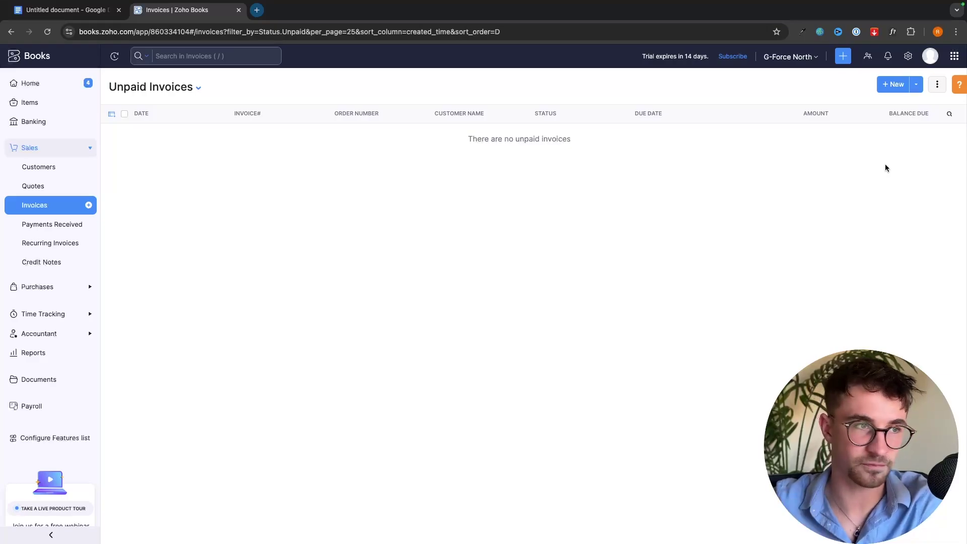
View the vendors page under Purchases and compare the purchase sections with those under Sales.
{"action": "left_click", "coordinate": [52, 287]}
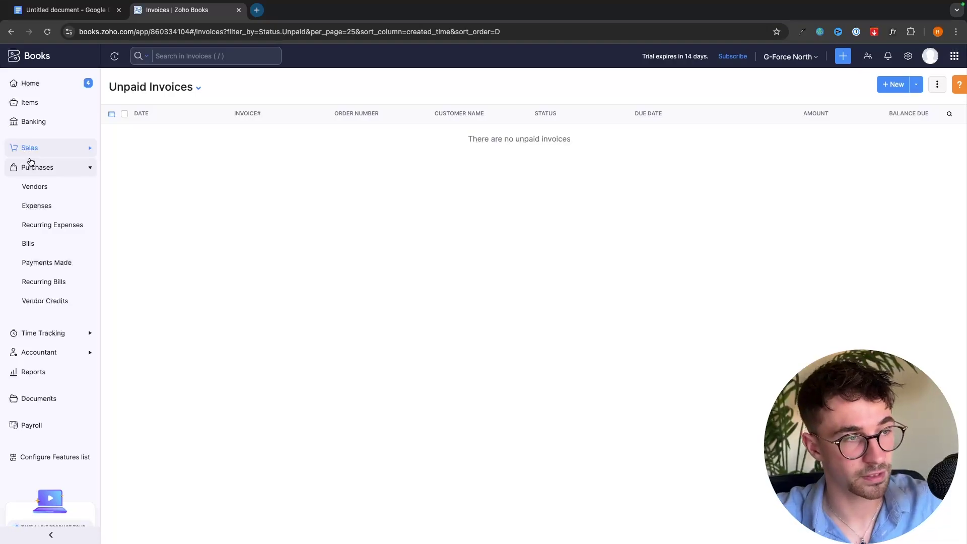
{"action": "left_click", "coordinate": [36, 187]}
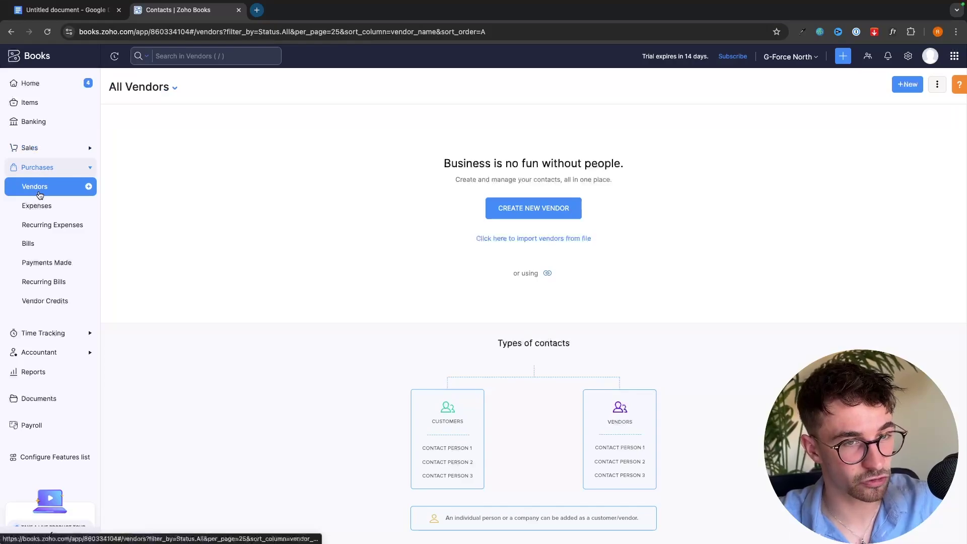
{"action": "left_click", "coordinate": [55, 148]}
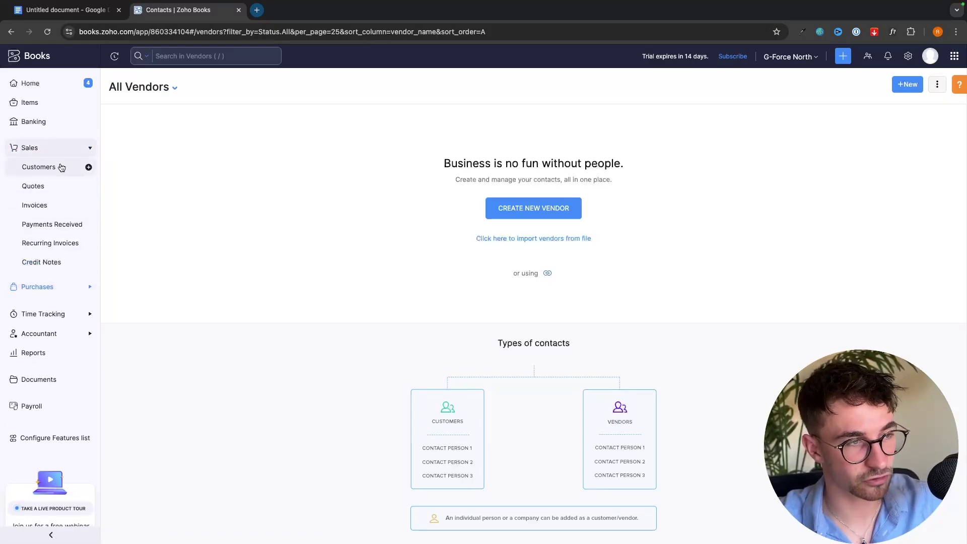
{"action": "left_click", "coordinate": [54, 286]}
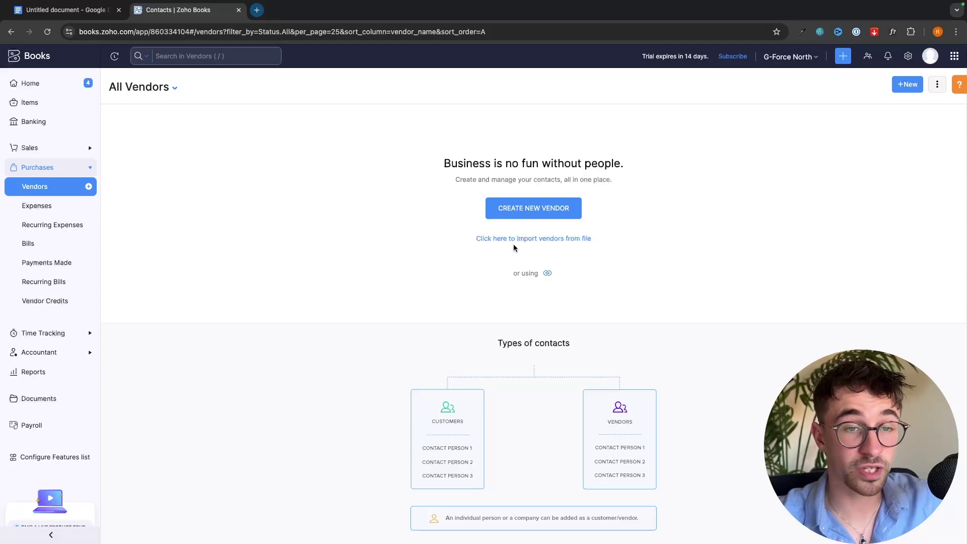
Open a blank new vendor form and review its contact fields, currency, payment terms, portal and document options.
{"action": "left_click", "coordinate": [524, 211]}
{"action": "left_click", "coordinate": [552, 217]}
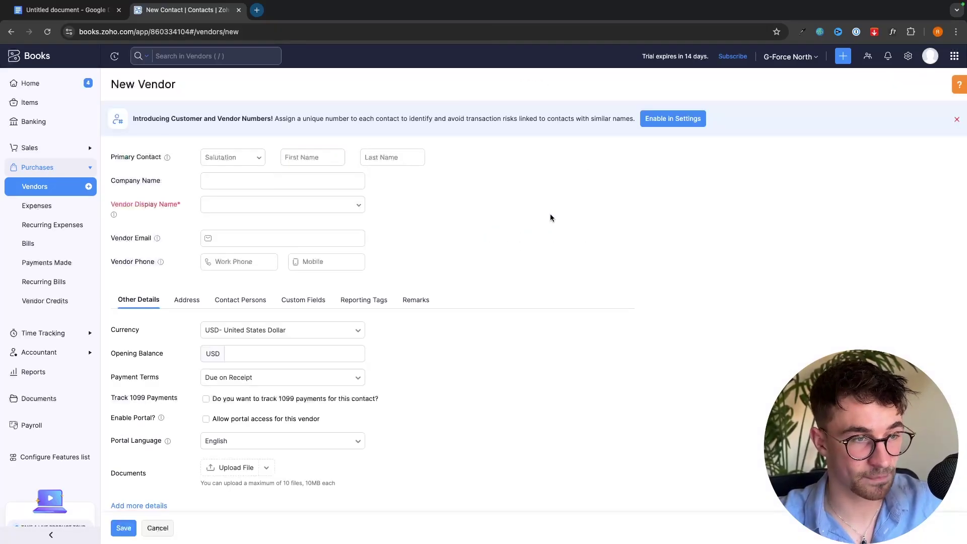
{"action": "scroll", "coordinate": [622, 200], "scroll_direction": "down", "scroll_amount": 1}
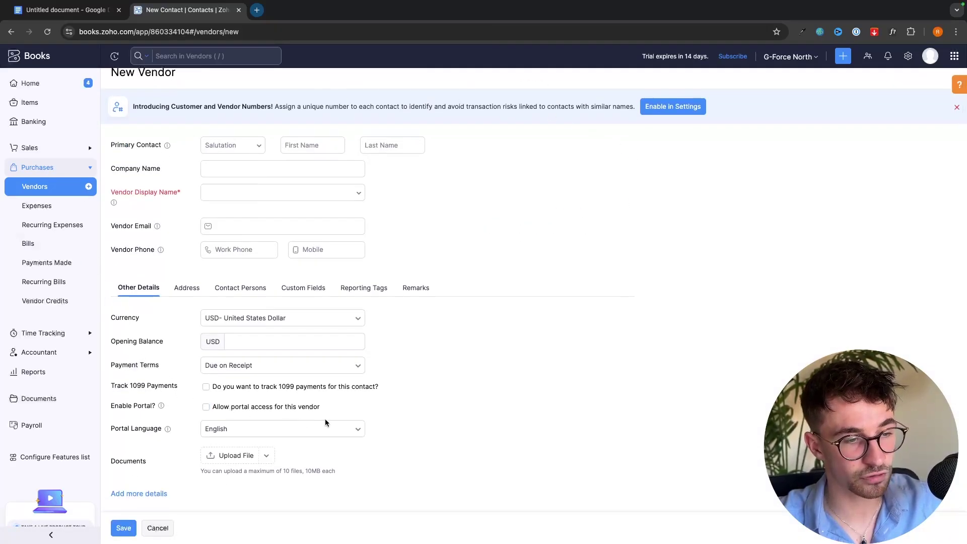
{"action": "scroll", "coordinate": [377, 403], "scroll_direction": "down", "scroll_amount": 1}
{"action": "left_click", "coordinate": [71, 148]}
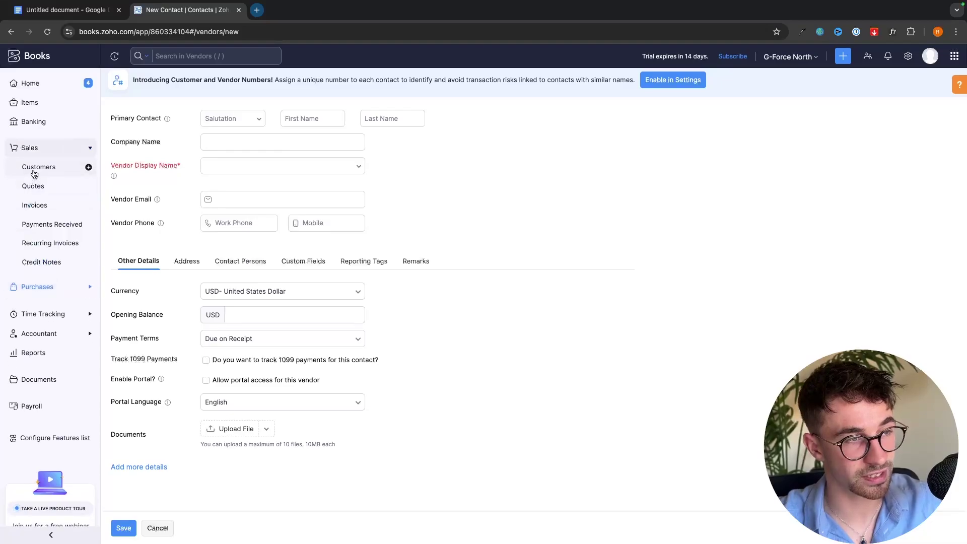
{"action": "left_click", "coordinate": [87, 147]}
{"action": "scroll", "coordinate": [253, 176], "scroll_direction": "down", "scroll_amount": 1}
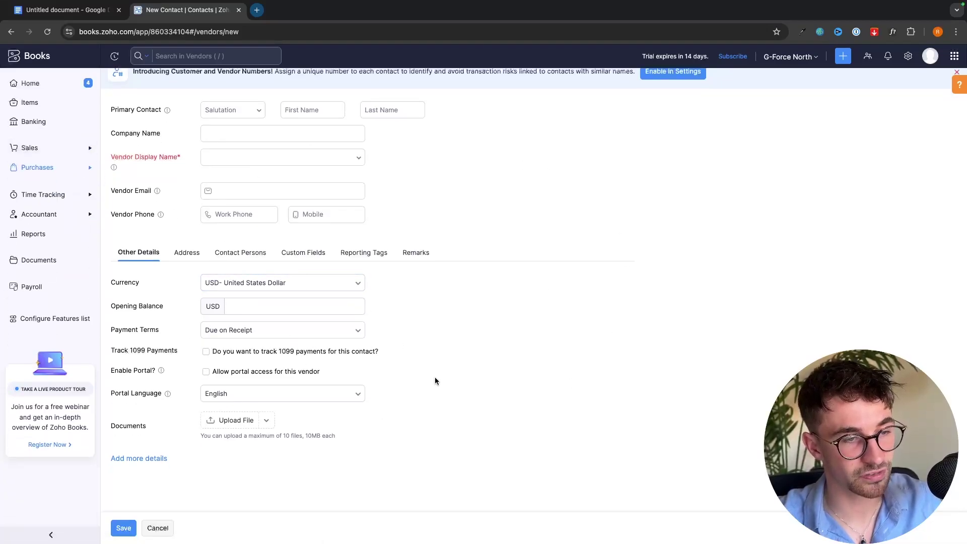
Leave the vendor form and start recording a new expense under Purchases, dated 19 Aug 2024.
{"action": "scroll", "coordinate": [434, 377], "scroll_direction": "up", "scroll_amount": 2}
{"action": "left_click", "coordinate": [75, 172]}
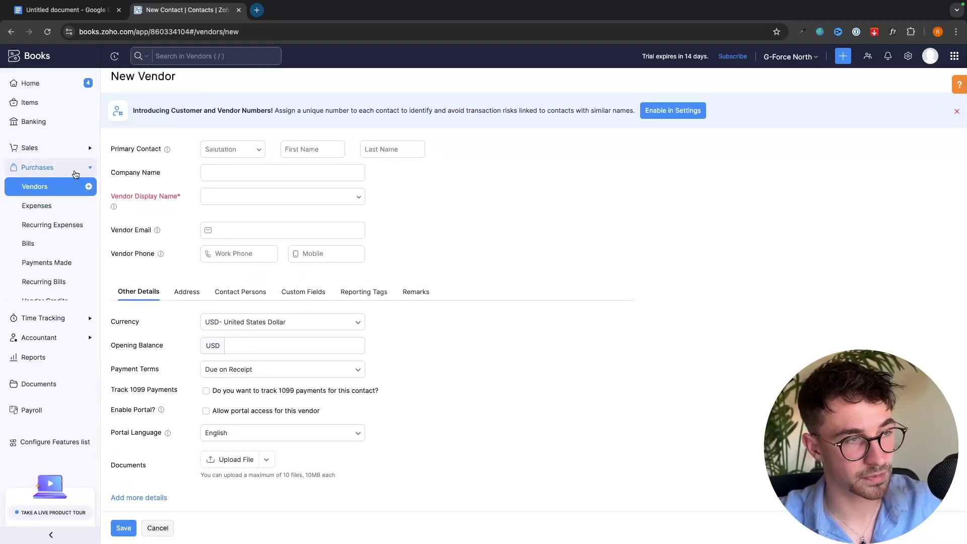
{"action": "left_click", "coordinate": [29, 210]}
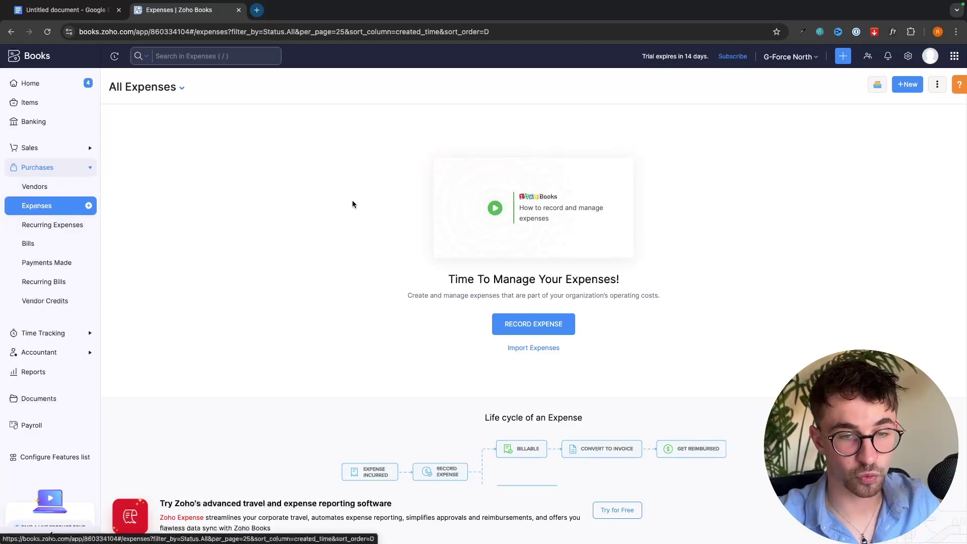
{"action": "left_click", "coordinate": [536, 324]}
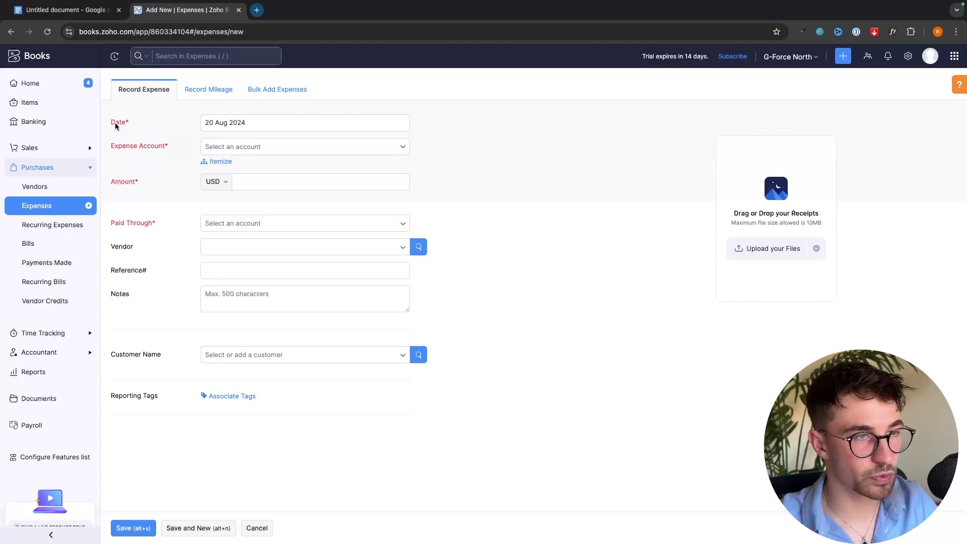
{"action": "left_click", "coordinate": [229, 123]}
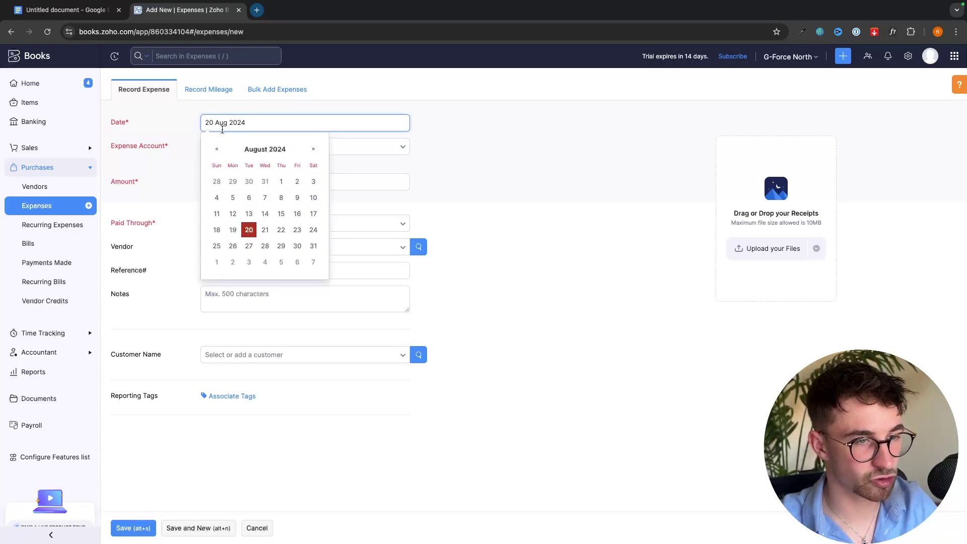
{"action": "left_click", "coordinate": [233, 230]}
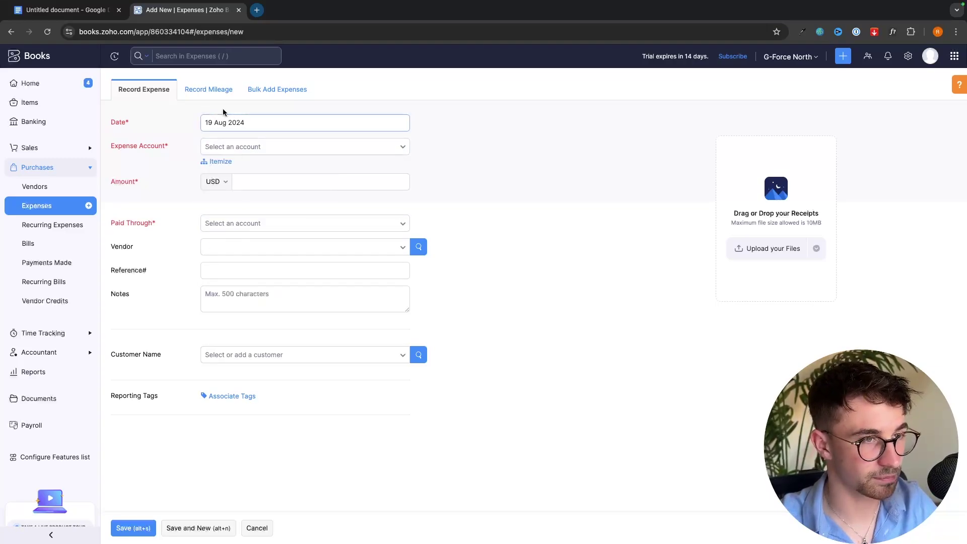
Set the new expense's account to Office Supplies.
{"action": "left_click_drag", "start_coordinate": [105, 150], "coordinate": [178, 149]}
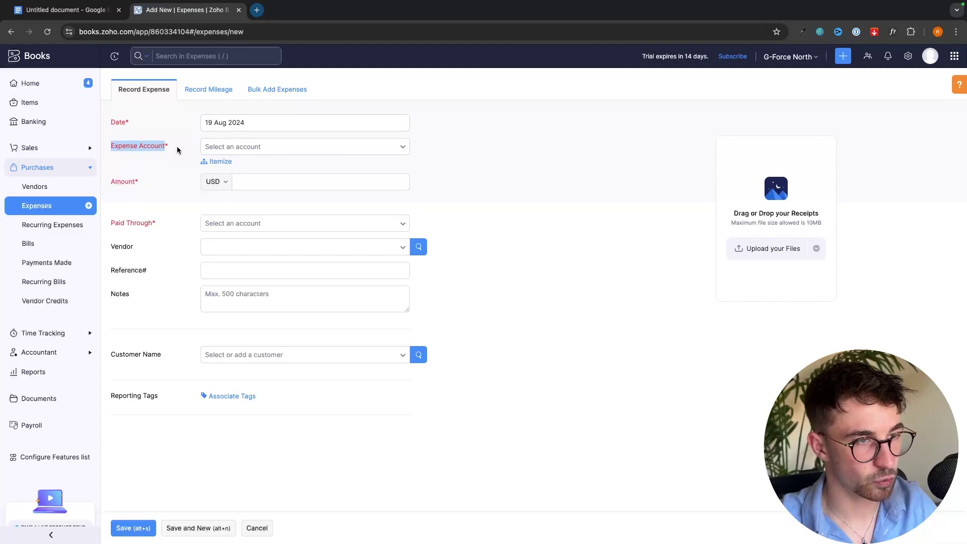
{"action": "left_click", "coordinate": [242, 147]}
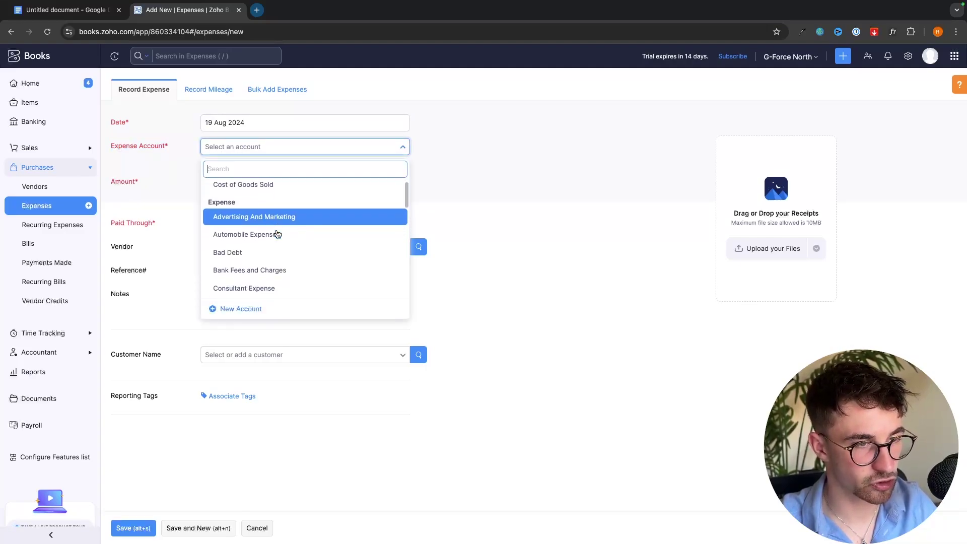
{"action": "scroll", "coordinate": [277, 234], "scroll_direction": "down", "scroll_amount": 1}
{"action": "scroll", "coordinate": [222, 201], "scroll_direction": "up", "scroll_amount": 1}
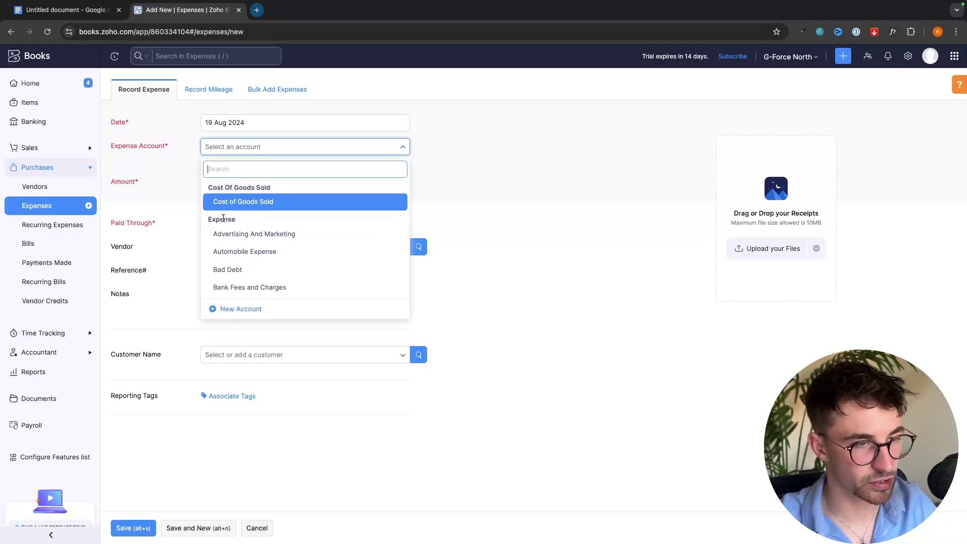
{"action": "scroll", "coordinate": [229, 227], "scroll_direction": "down", "scroll_amount": 2}
{"action": "scroll", "coordinate": [236, 233], "scroll_direction": "down", "scroll_amount": 5}
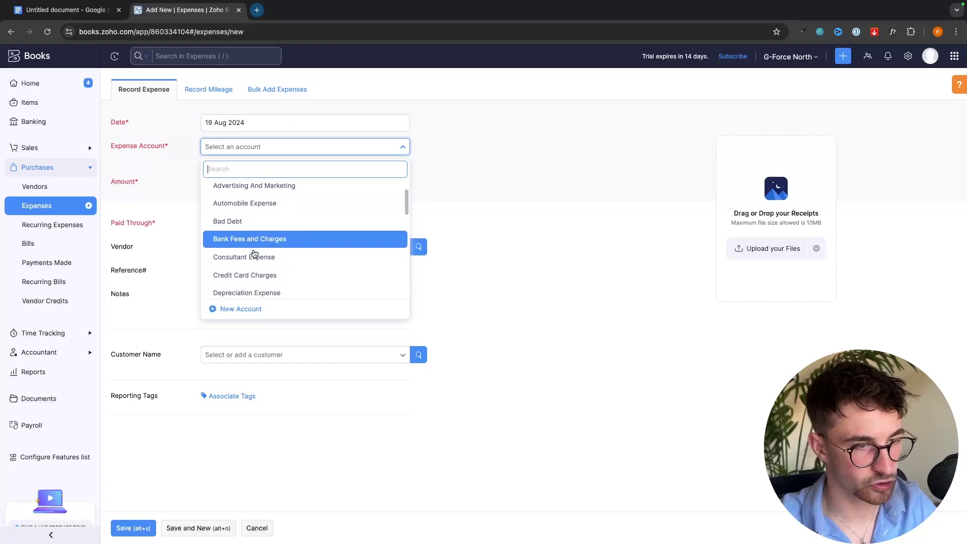
{"action": "scroll", "coordinate": [254, 254], "scroll_direction": "down", "scroll_amount": 2}
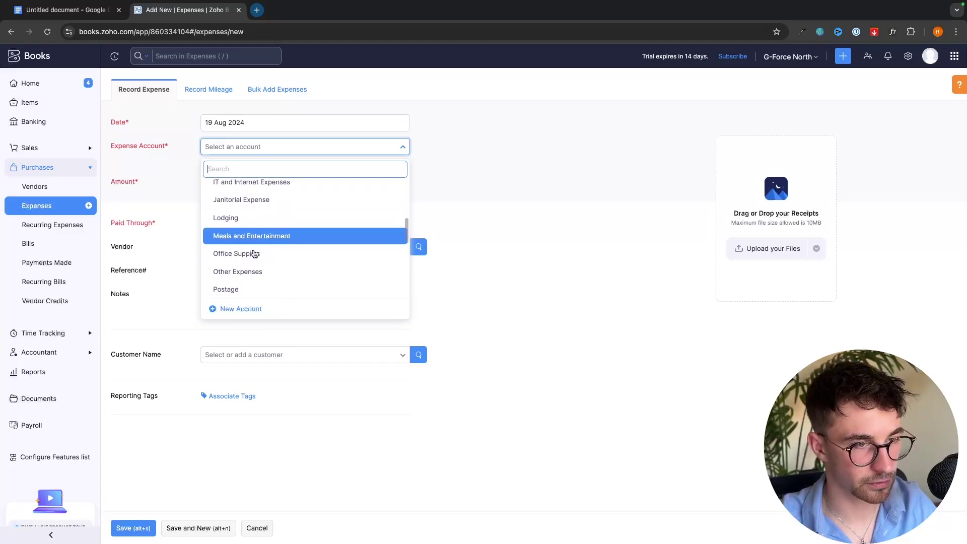
{"action": "left_click", "coordinate": [255, 254]}
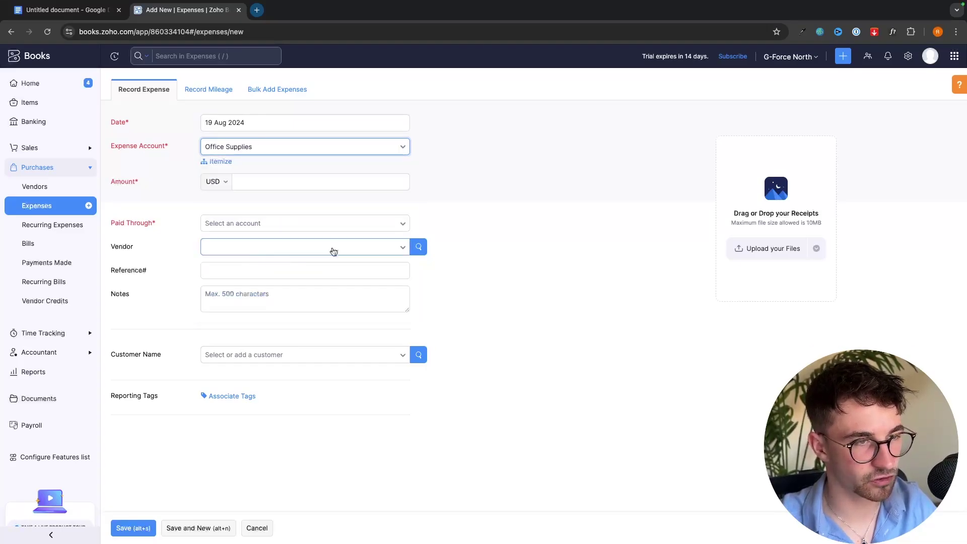
Enter an expense amount of 150 USD.
{"action": "left_click", "coordinate": [305, 184]}
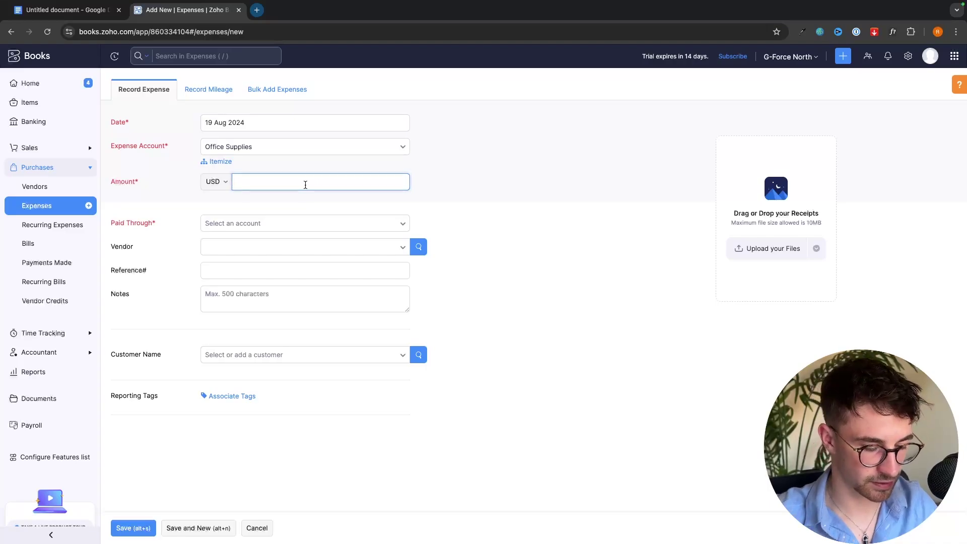
{"action": "type", "text": "150"}
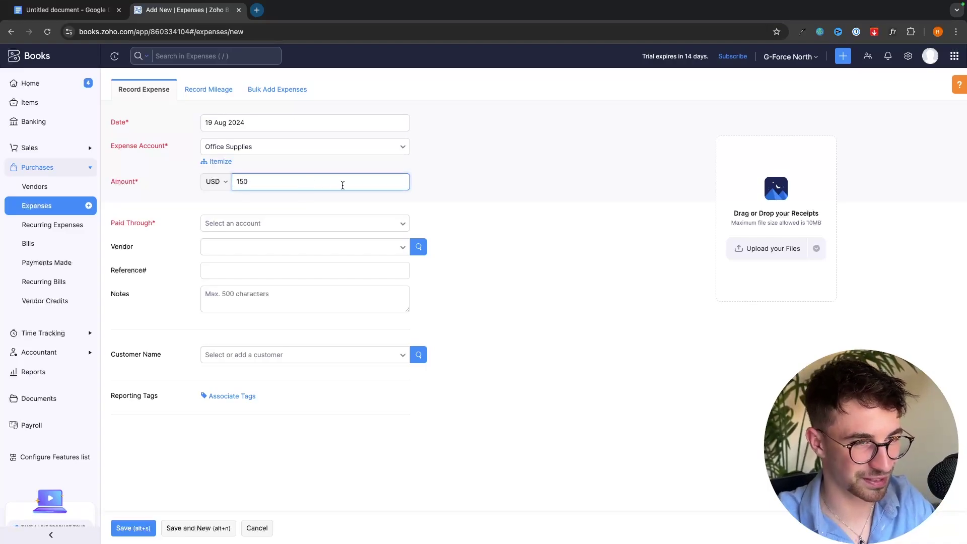
{"action": "left_click", "coordinate": [452, 181]}
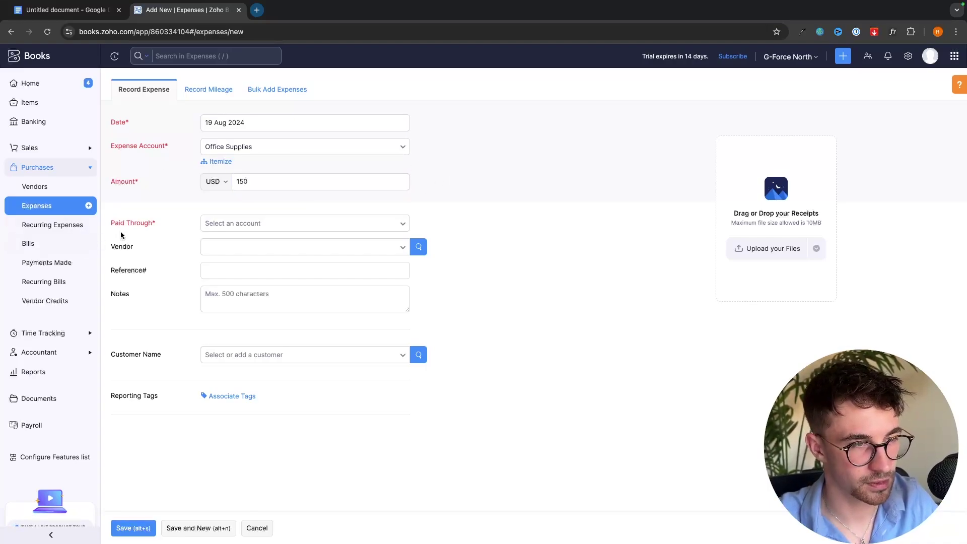
Record the expense as paid through Test Account - Credit Card.
{"action": "left_click_drag", "start_coordinate": [108, 221], "coordinate": [156, 225]}
{"action": "left_click", "coordinate": [167, 233]}
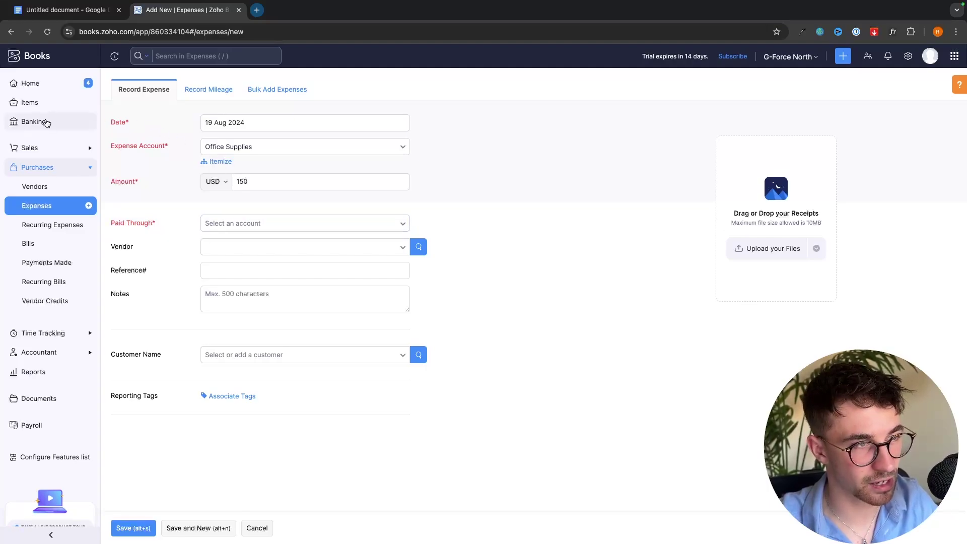
{"action": "left_click_drag", "start_coordinate": [112, 224], "coordinate": [145, 227]}
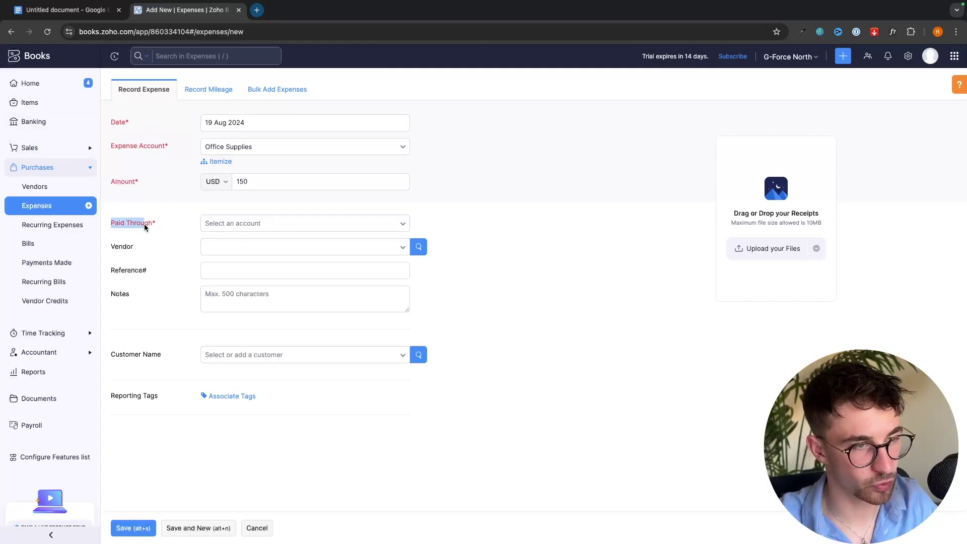
{"action": "left_click", "coordinate": [177, 230]}
{"action": "left_click", "coordinate": [234, 229]}
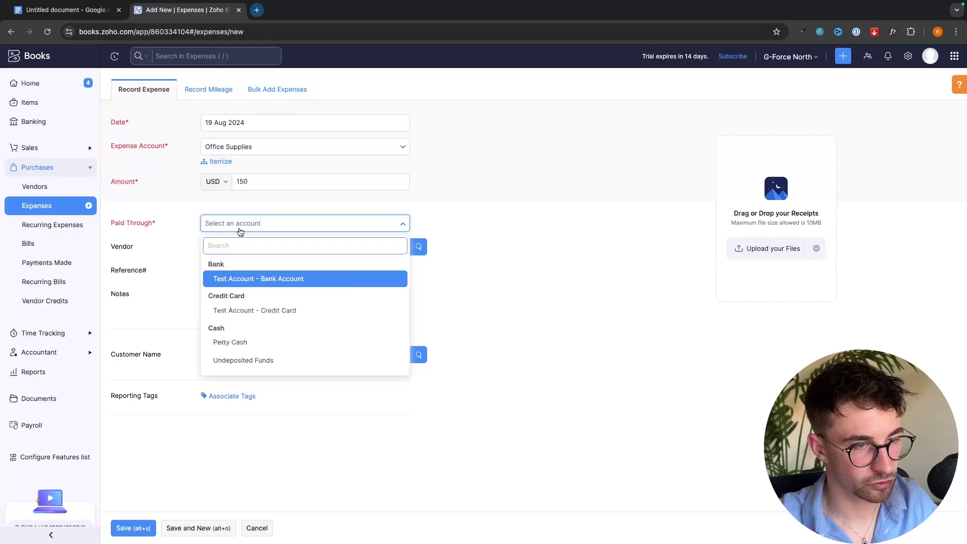
{"action": "left_click", "coordinate": [297, 310]}
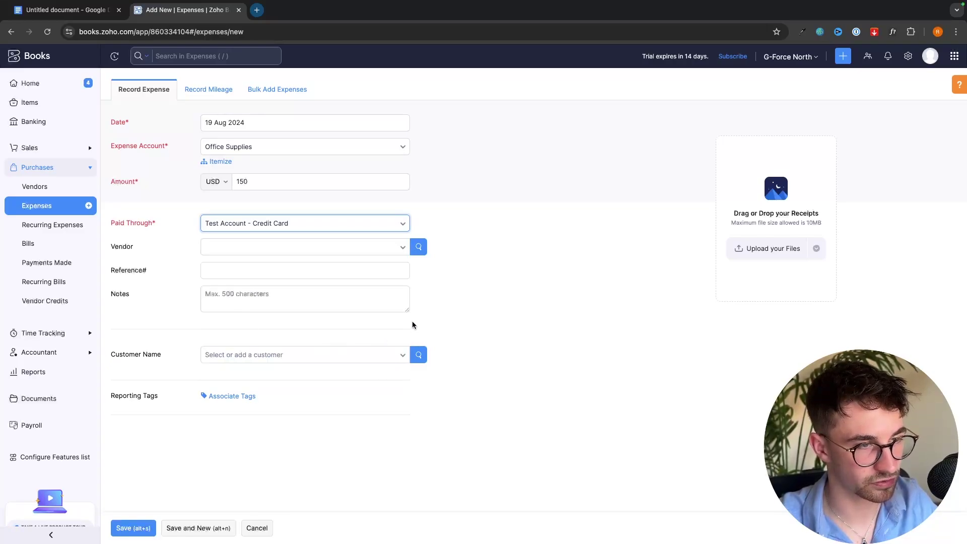
{"action": "left_click", "coordinate": [443, 305]}
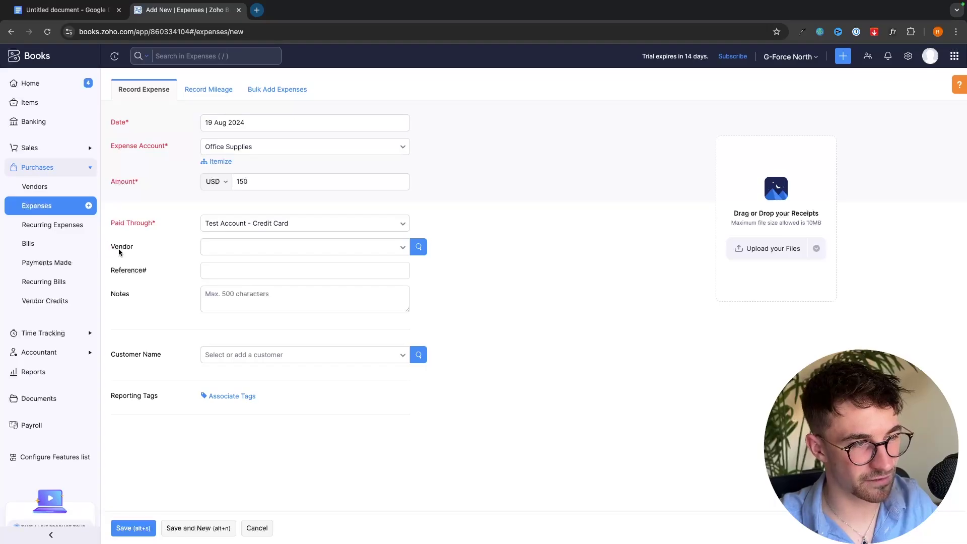
Create a new vendor from the expense form with company and display name Apple, and save it as the expense's vendor.
{"action": "left_click", "coordinate": [316, 248]}
{"action": "left_click", "coordinate": [246, 309]}
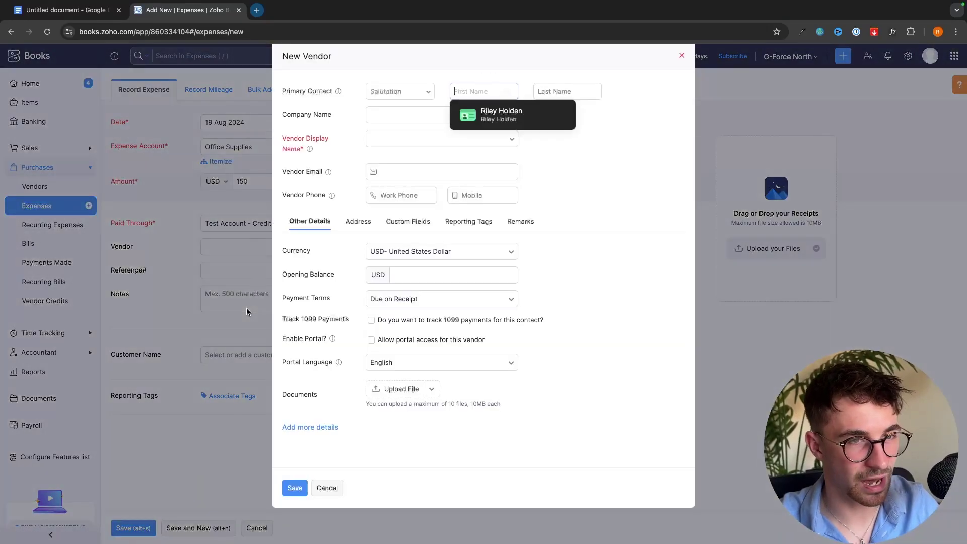
{"action": "left_click", "coordinate": [601, 222]}
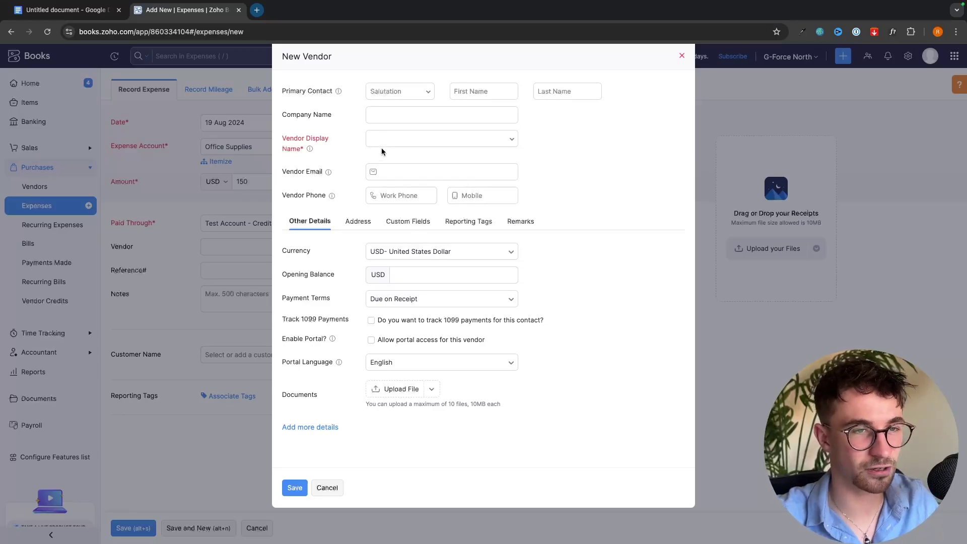
{"action": "left_click", "coordinate": [406, 116]}
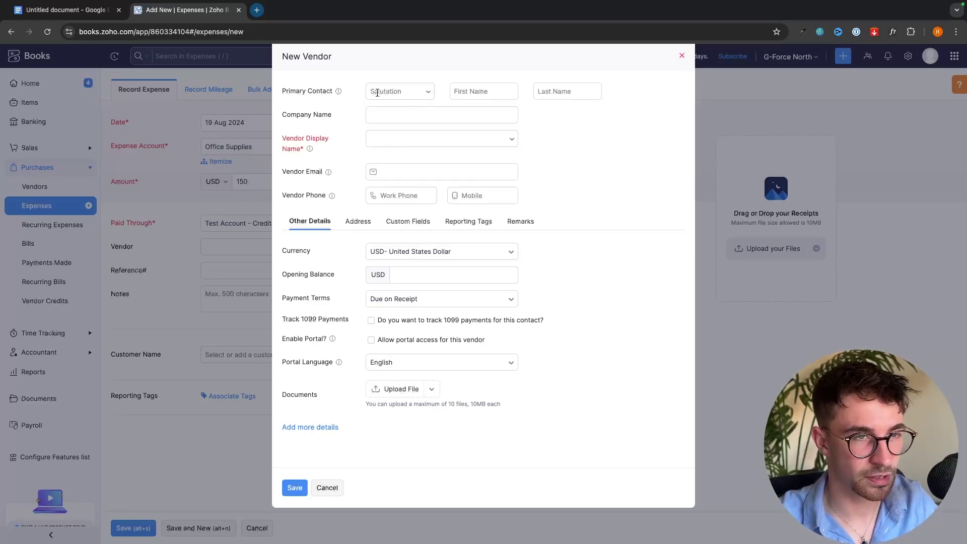
{"action": "left_click", "coordinate": [413, 110]}
{"action": "type", "text": "Apple"}
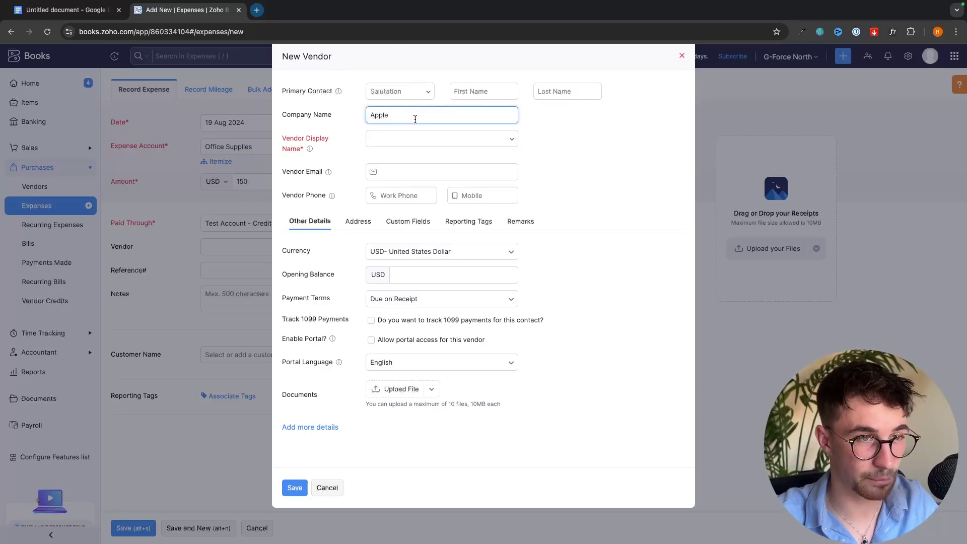
{"action": "left_click", "coordinate": [417, 132]}
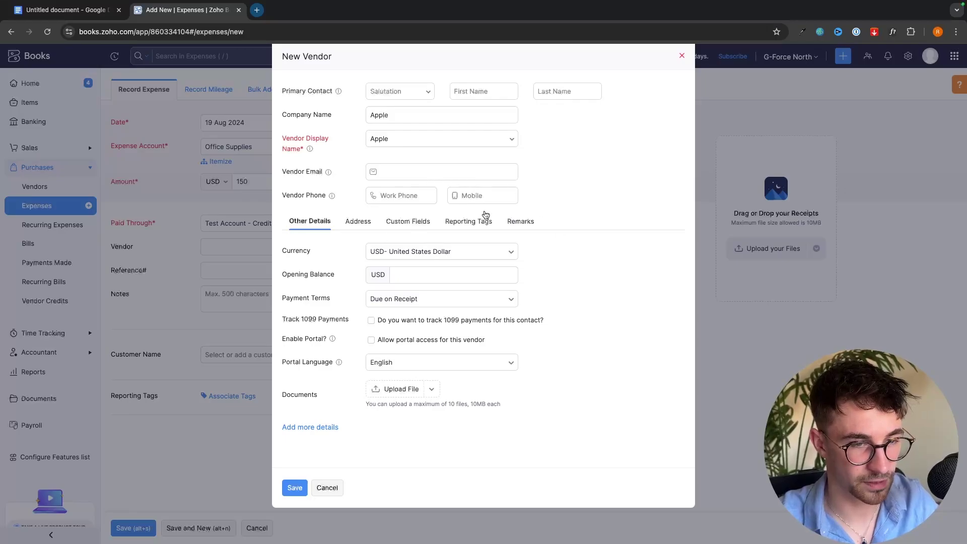
{"action": "left_click", "coordinate": [295, 487]}
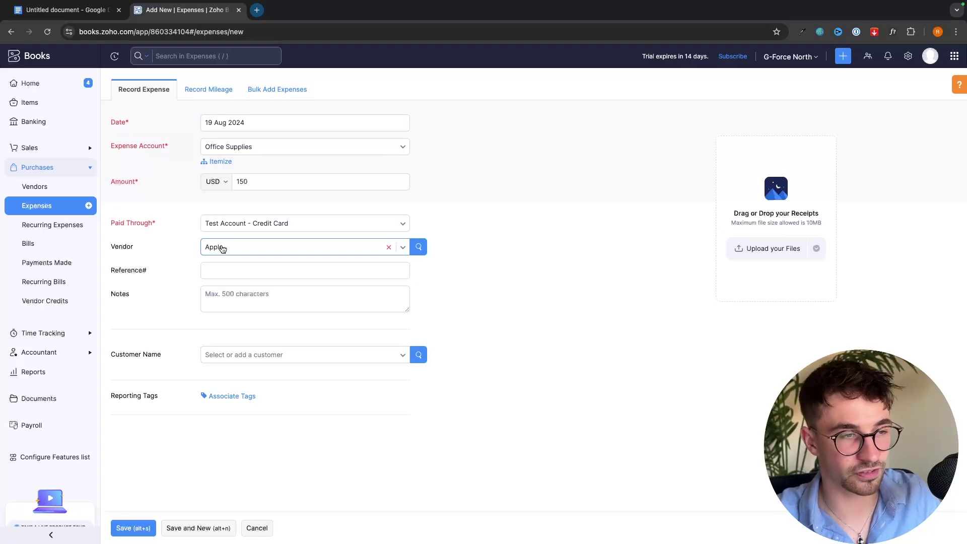
Give the expense the reference 001 and the note "Apple keyboard", and save it.
{"action": "left_click", "coordinate": [258, 270]}
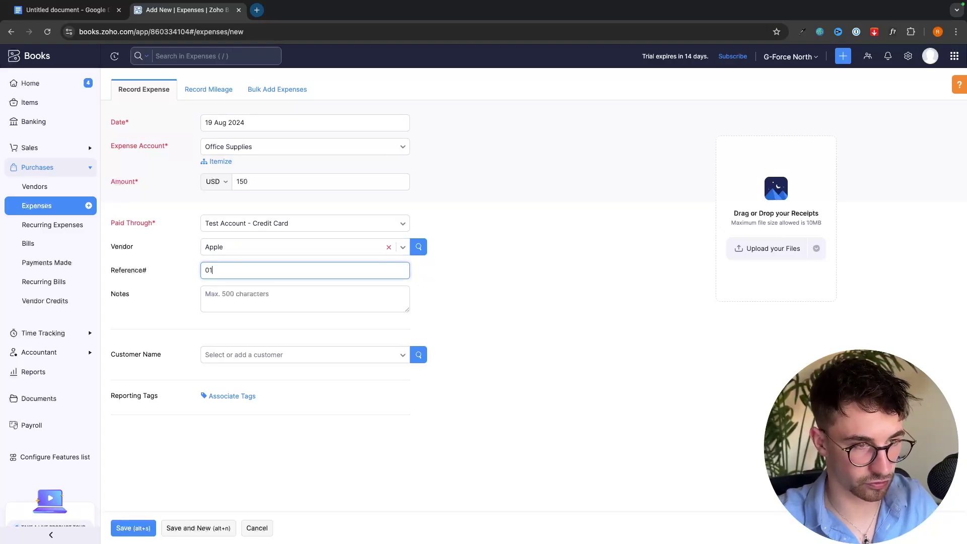
{"action": "left_click", "coordinate": [283, 298]}
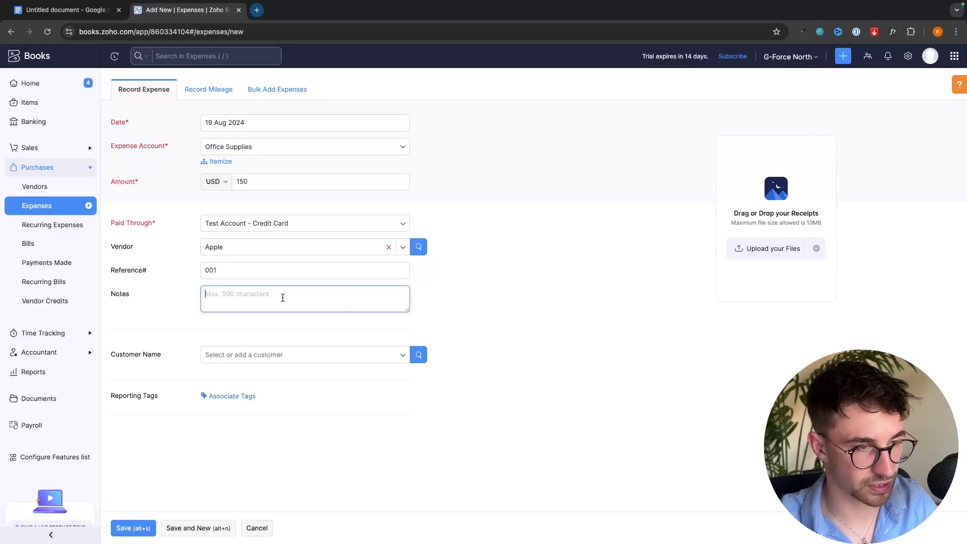
{"action": "type", "text": "Neple "}
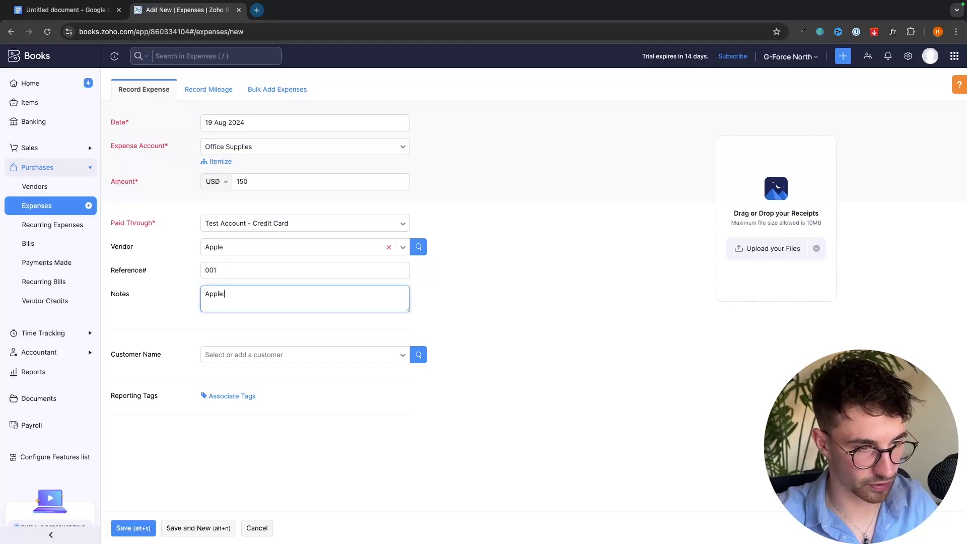
{"action": "type", "text": "keyboard"}
{"action": "key", "text": "alt+n"}
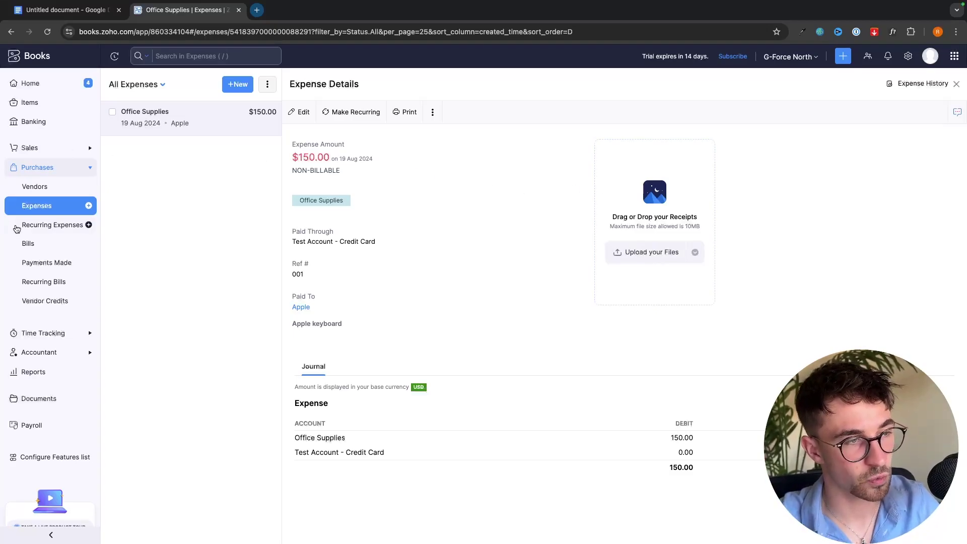
Start a new recurring expense with the profile name Zoho Books, repeating every month.
{"action": "left_click", "coordinate": [44, 226]}
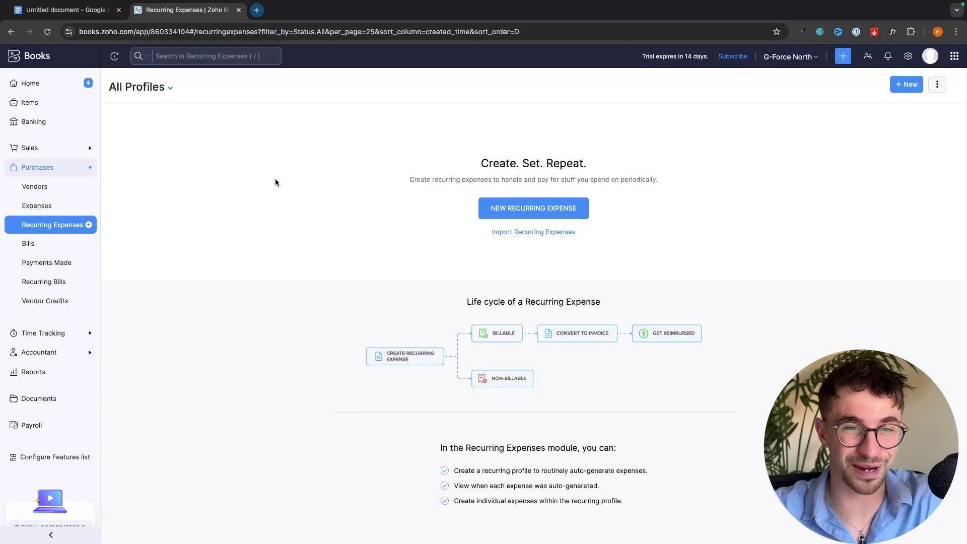
{"action": "left_click", "coordinate": [515, 216]}
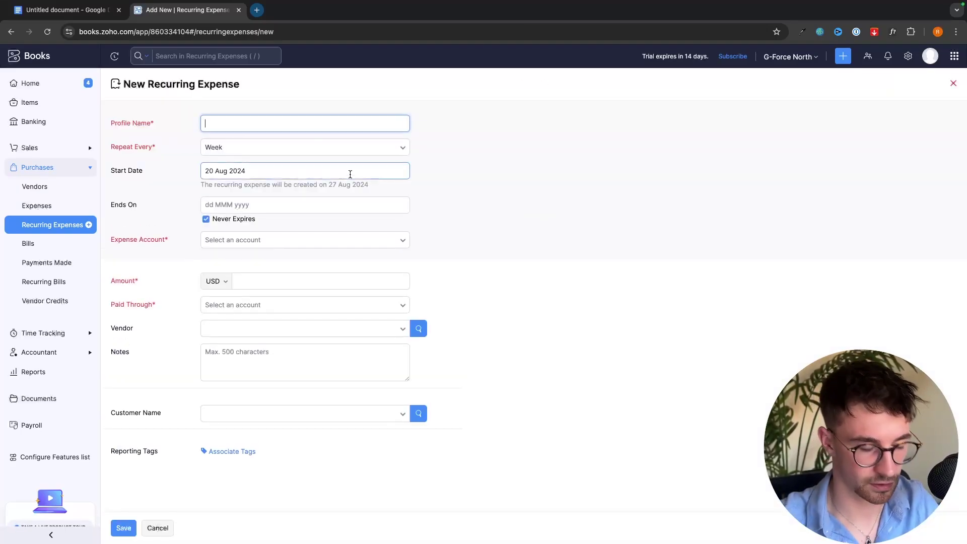
{"action": "type", "text": "Zoho Books"}
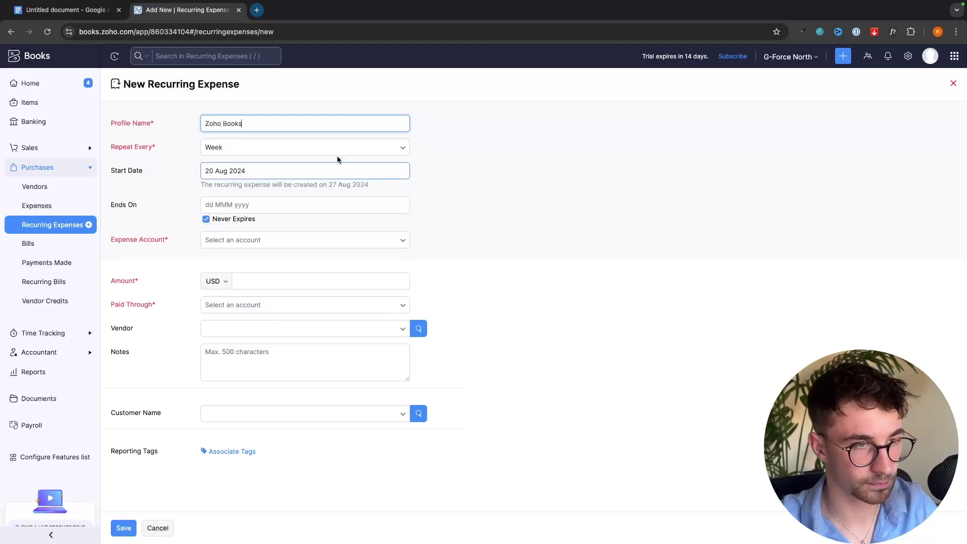
{"action": "left_click", "coordinate": [326, 150]}
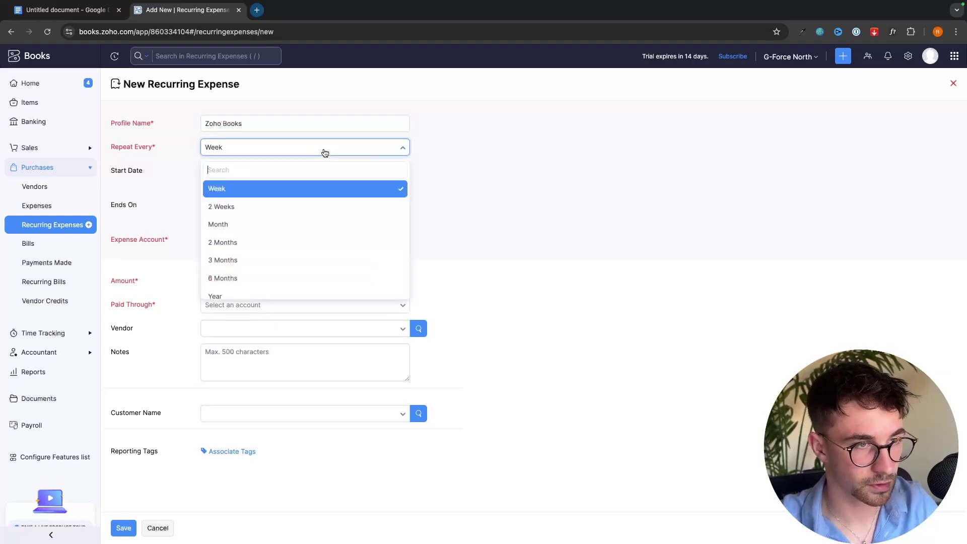
{"action": "left_click", "coordinate": [252, 222]}
{"action": "left_click", "coordinate": [315, 170]}
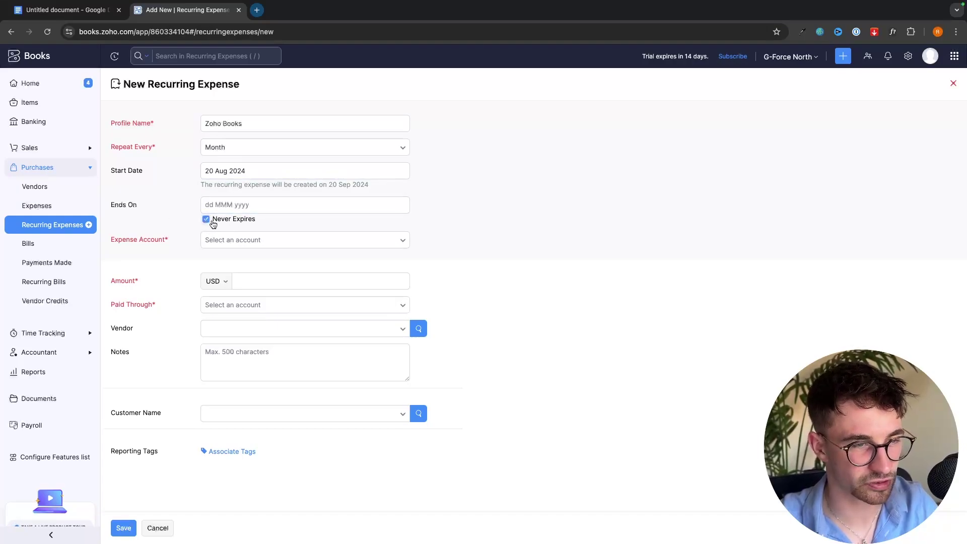
Assign the recurring expense to the IT and Internet Expenses account.
{"action": "left_click", "coordinate": [237, 240]}
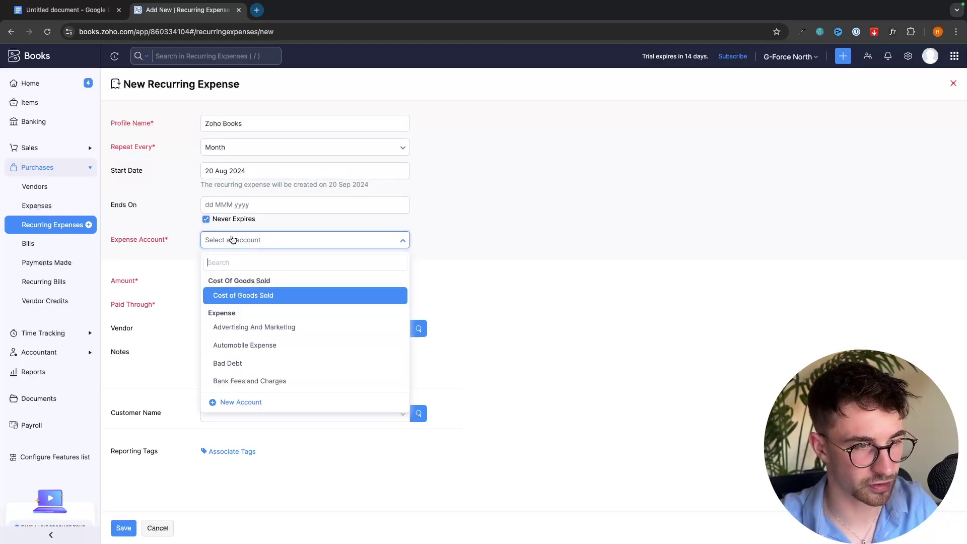
{"action": "scroll", "coordinate": [262, 312], "scroll_direction": "down", "scroll_amount": 2}
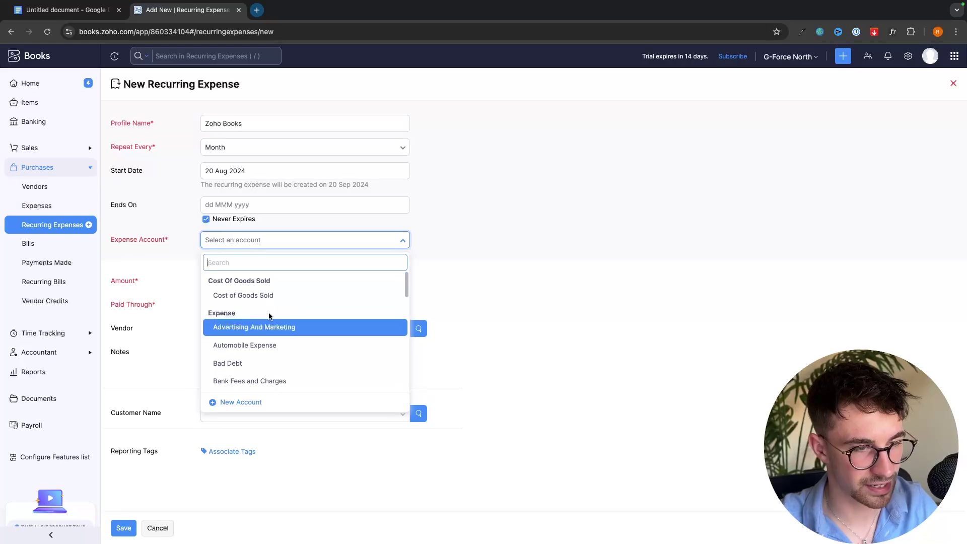
{"action": "scroll", "coordinate": [267, 319], "scroll_direction": "down", "scroll_amount": 3}
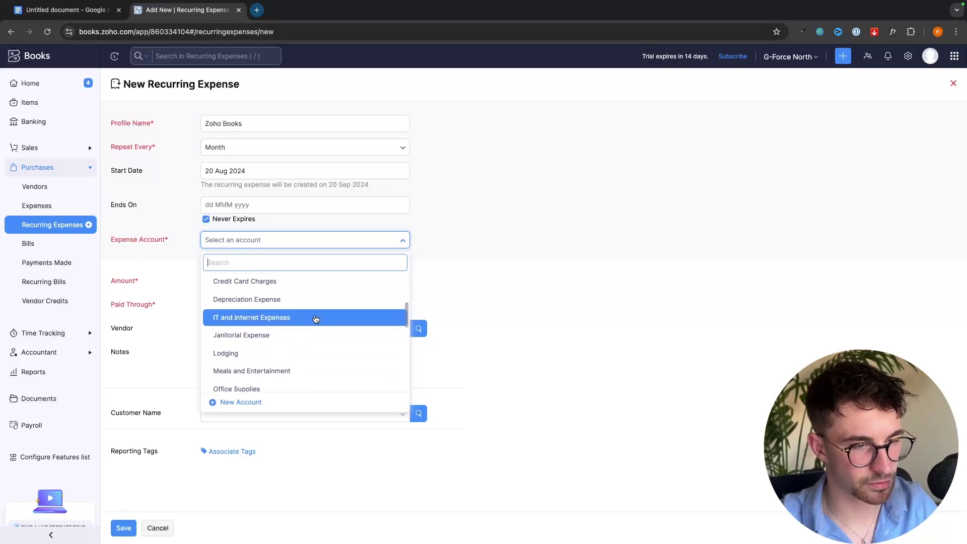
{"action": "left_click", "coordinate": [275, 323]}
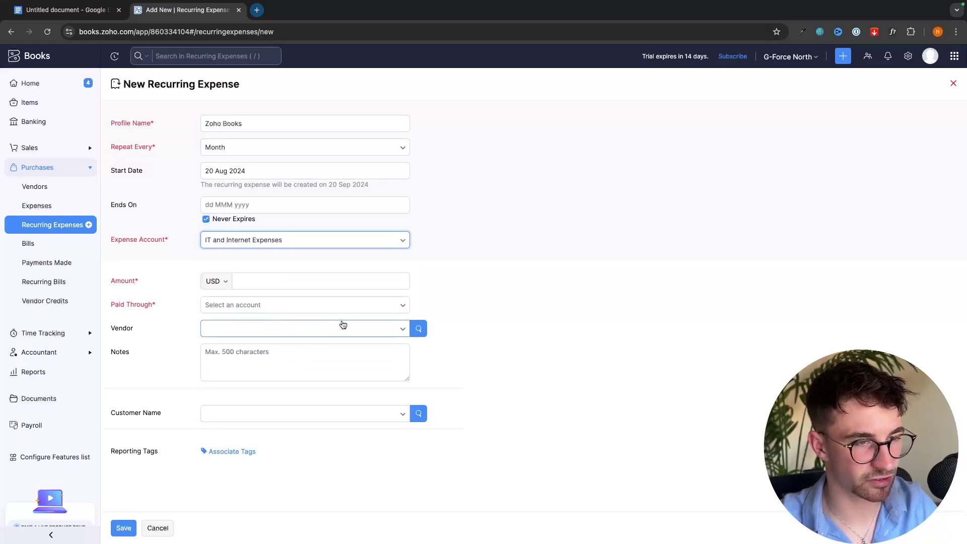
Set the recurring expense's amount to 50 USD, paid through Test Account - Credit Card.
{"action": "left_click", "coordinate": [252, 284]}
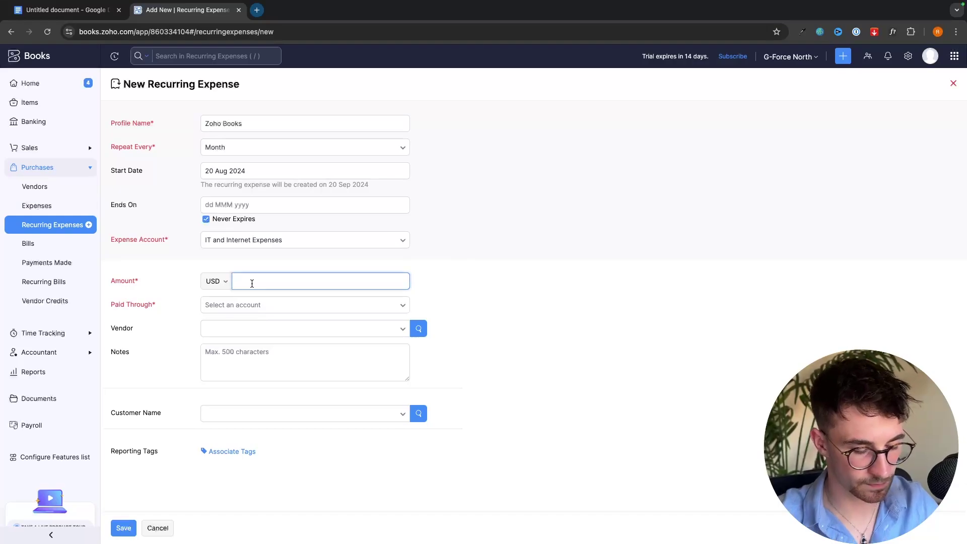
{"action": "type", "text": "50"}
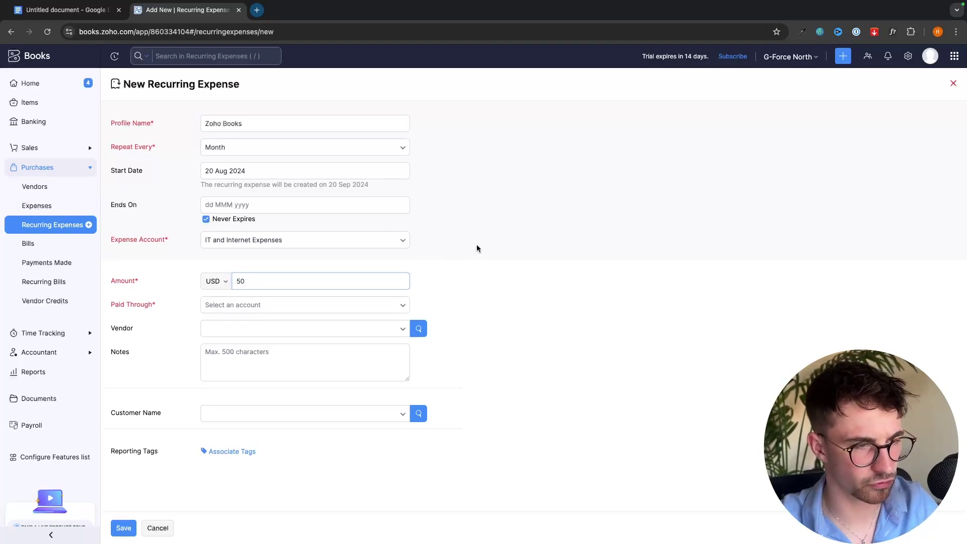
{"action": "left_click", "coordinate": [313, 303]}
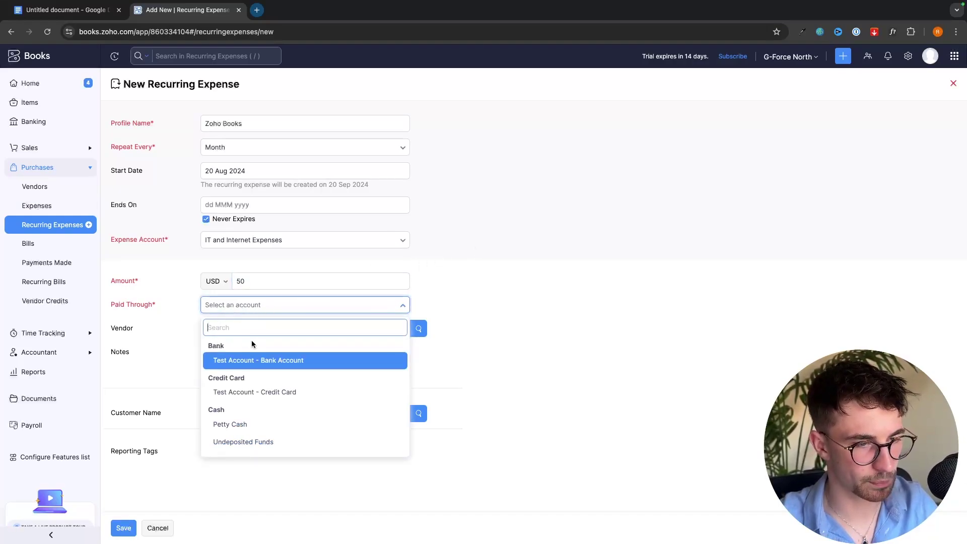
{"action": "left_click", "coordinate": [266, 398]}
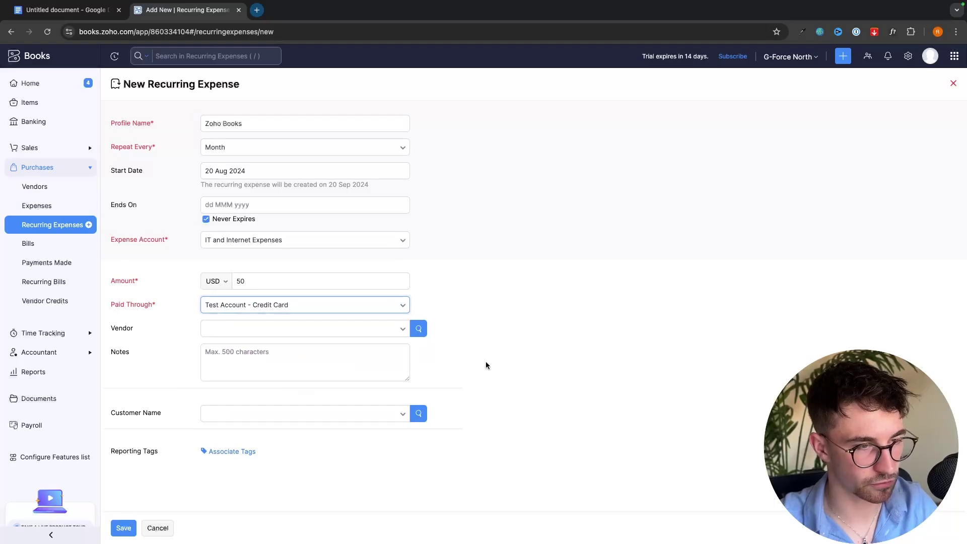
Create a new vendor with company and display name Zoho for the recurring expense, and save the expense.
{"action": "left_click", "coordinate": [262, 338]}
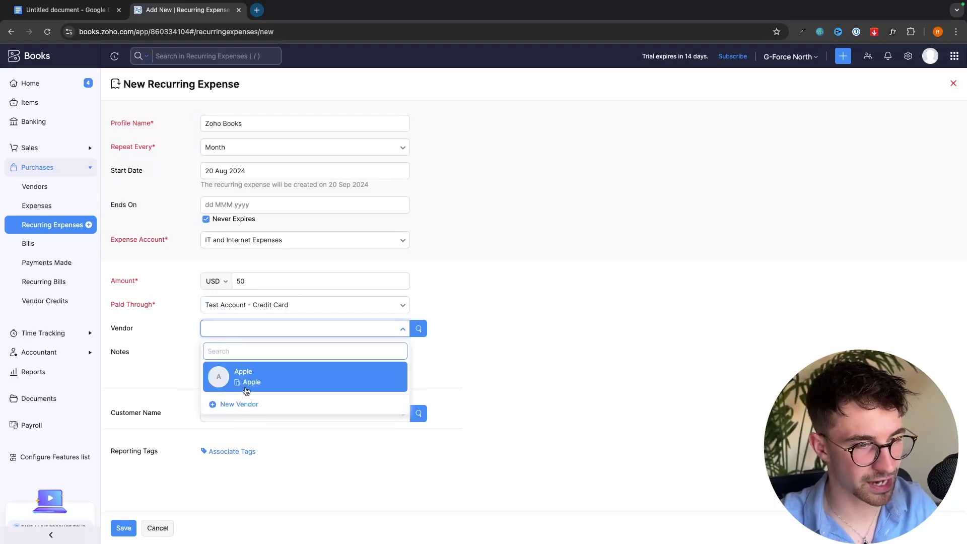
{"action": "left_click", "coordinate": [233, 403]}
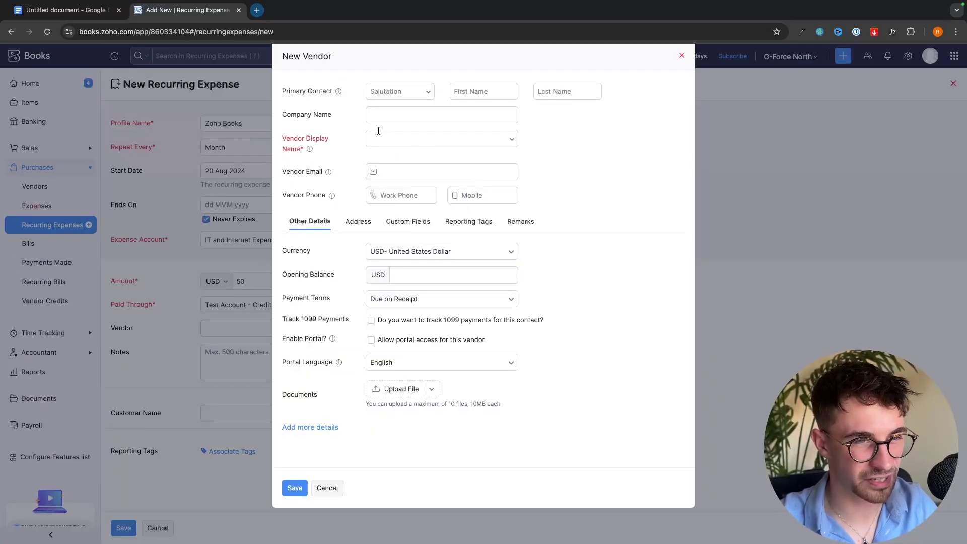
{"action": "left_click", "coordinate": [388, 118]}
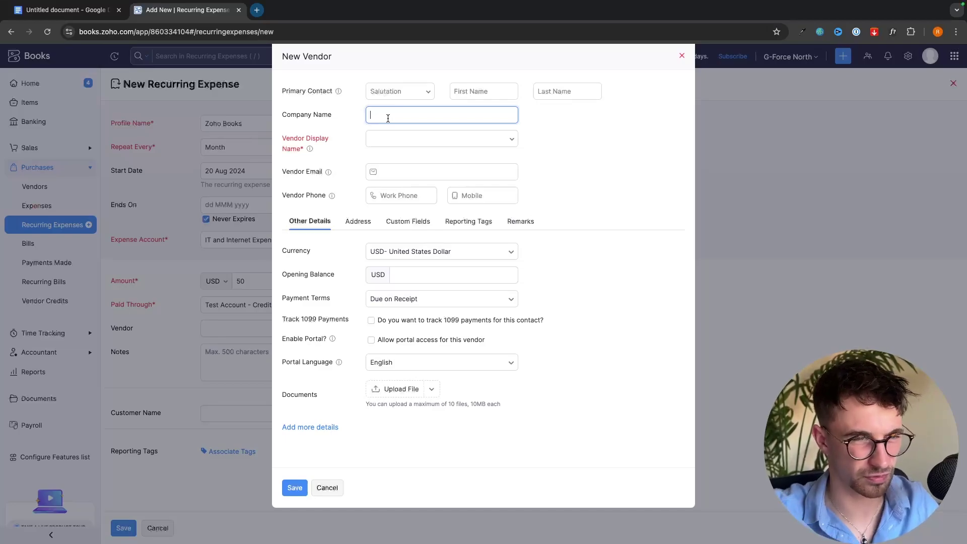
{"action": "type", "text": "Zo"}
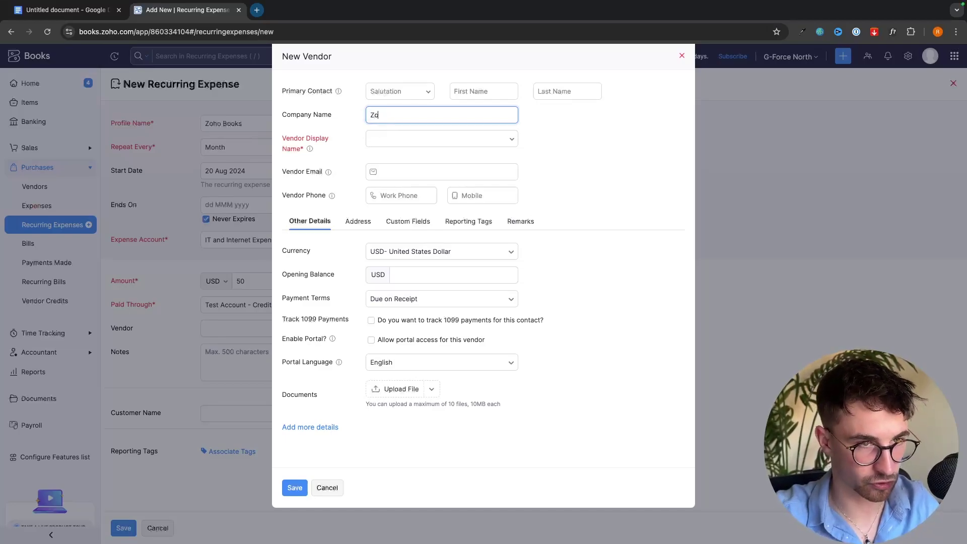
{"action": "type", "text": "ho"}
{"action": "left_click", "coordinate": [554, 198]}
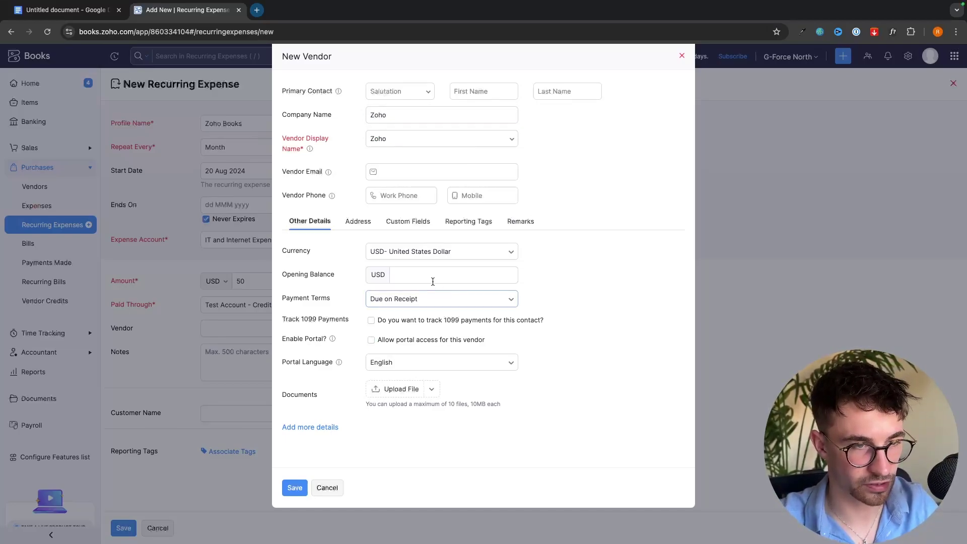
{"action": "left_click", "coordinate": [296, 489]}
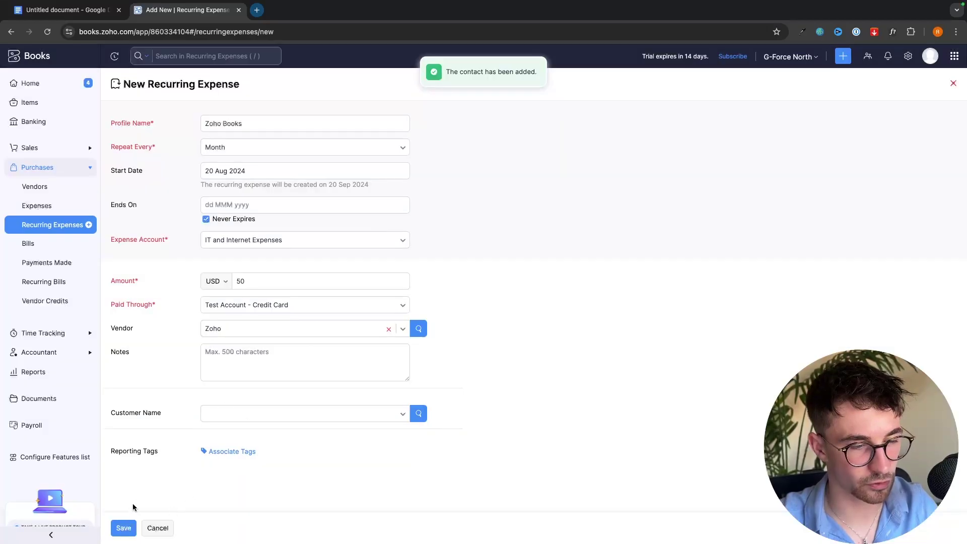
{"action": "left_click", "coordinate": [127, 527]}
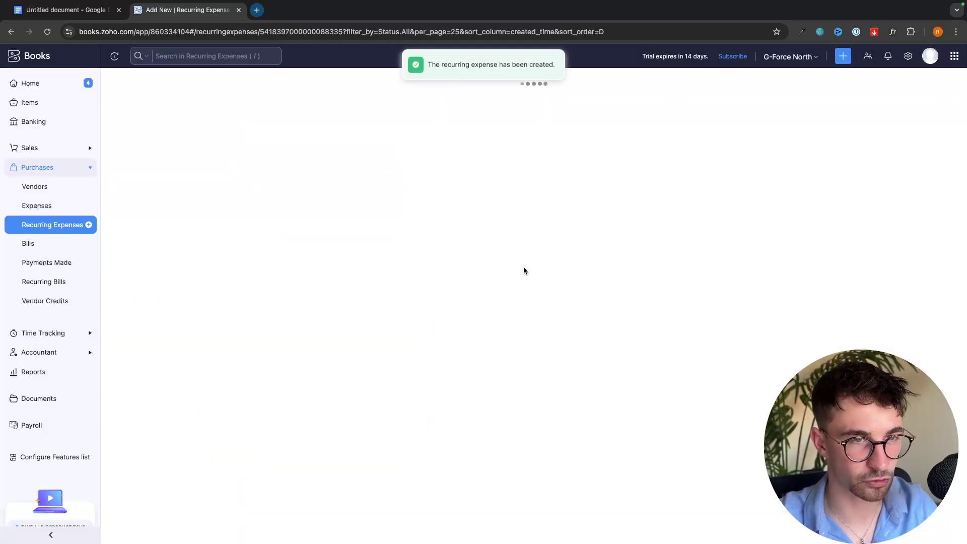
Start a new bill and try to create a vendor with the company name G-Force North for it.
{"action": "left_click", "coordinate": [28, 243]}
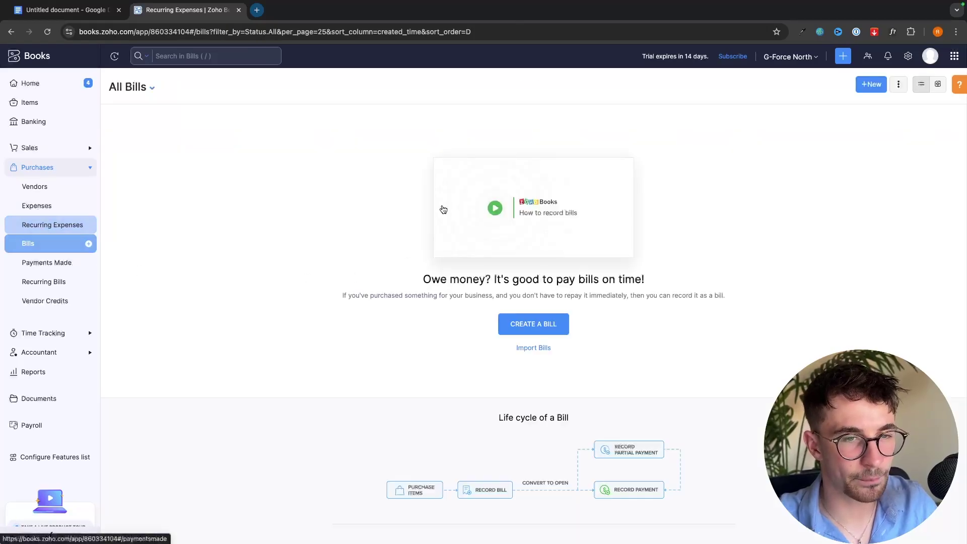
{"action": "left_click", "coordinate": [537, 327]}
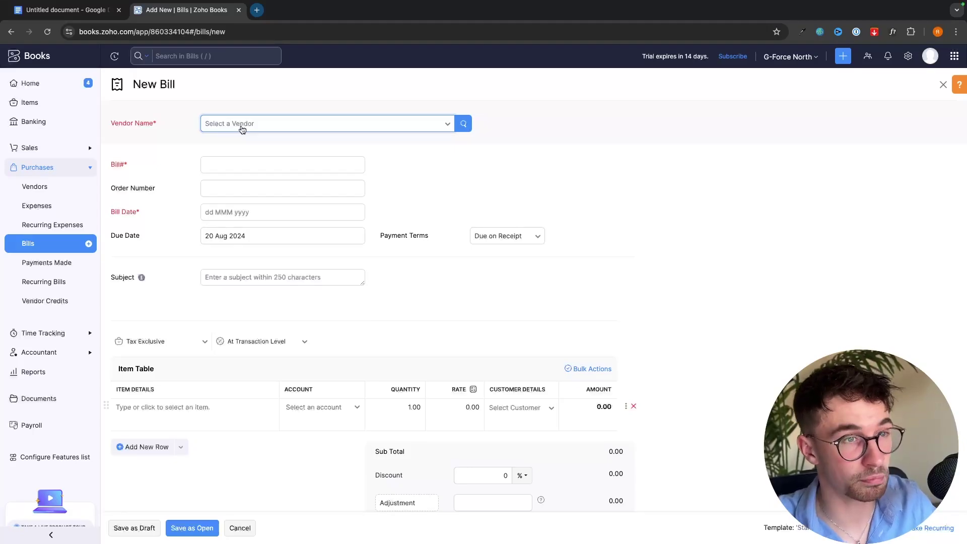
{"action": "left_click", "coordinate": [242, 130]}
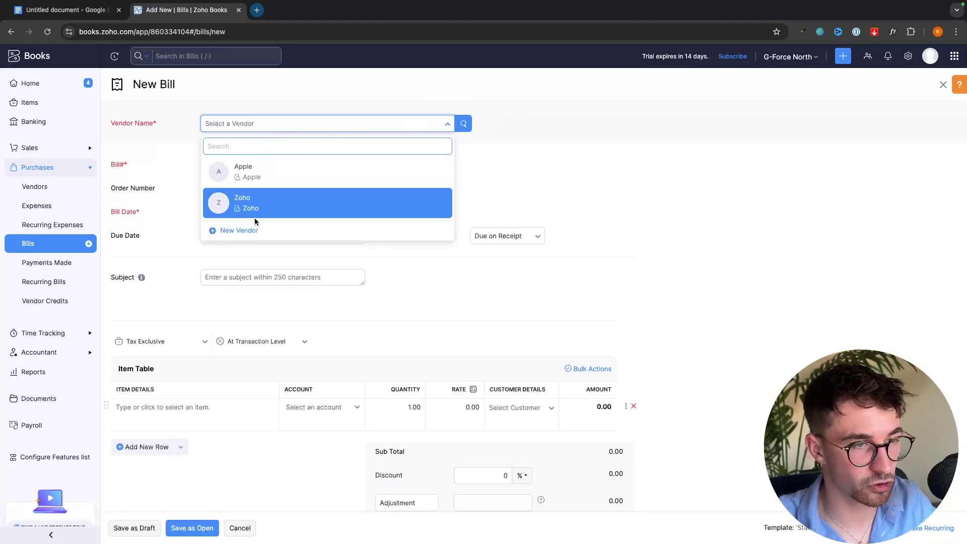
{"action": "left_click", "coordinate": [238, 230]}
{"action": "left_click", "coordinate": [399, 114]}
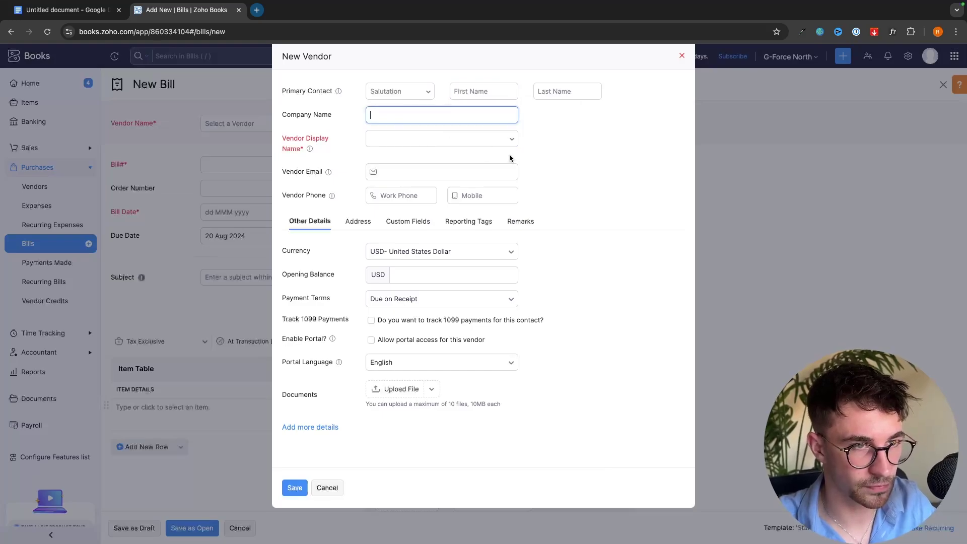
{"action": "key", "text": "Caps_Lock"}
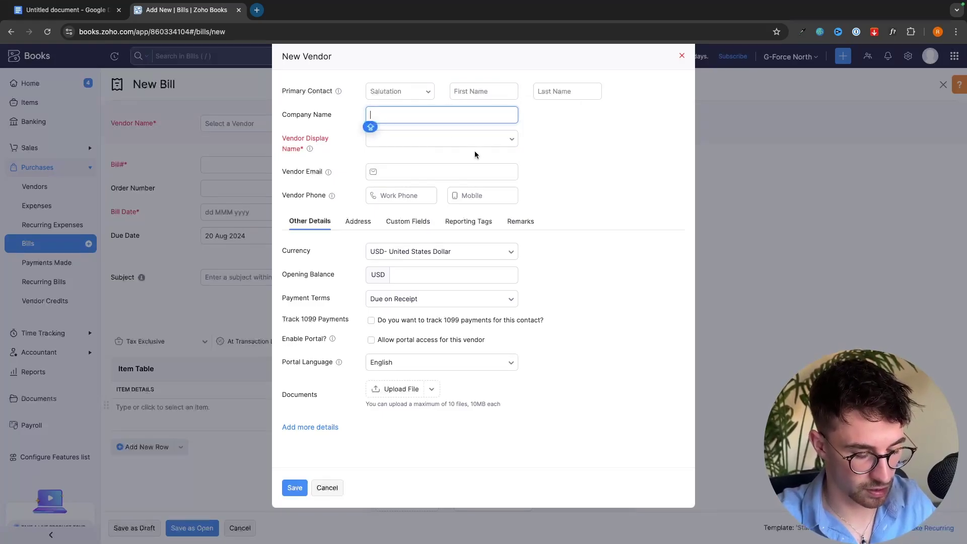
{"action": "type", "text": "G-Force North"}
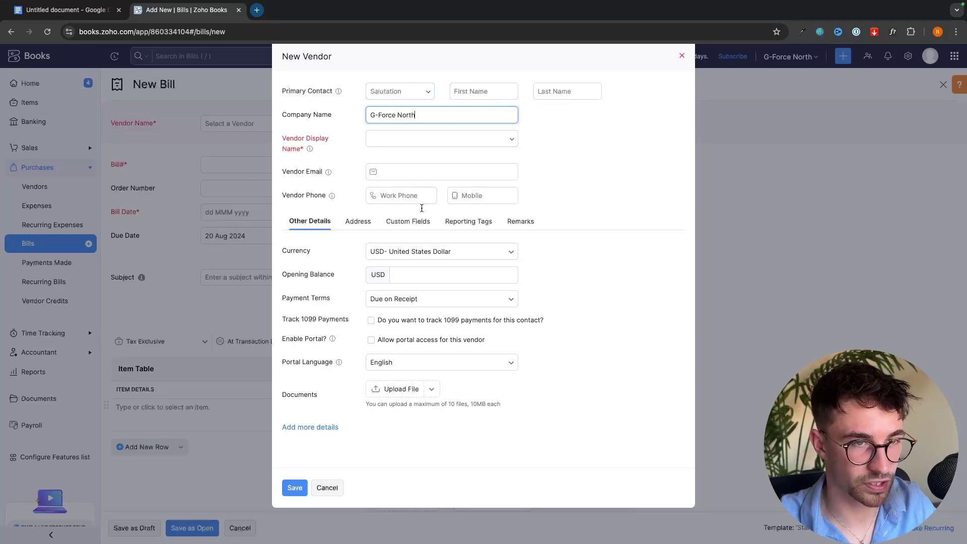
{"action": "left_click", "coordinate": [682, 56]}
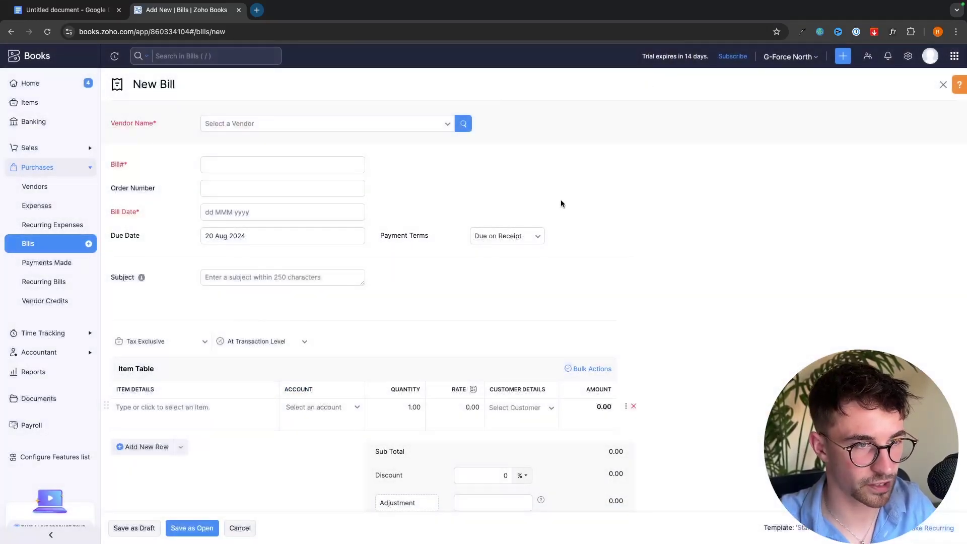
{"action": "scroll", "coordinate": [254, 221], "scroll_direction": "down", "scroll_amount": 1}
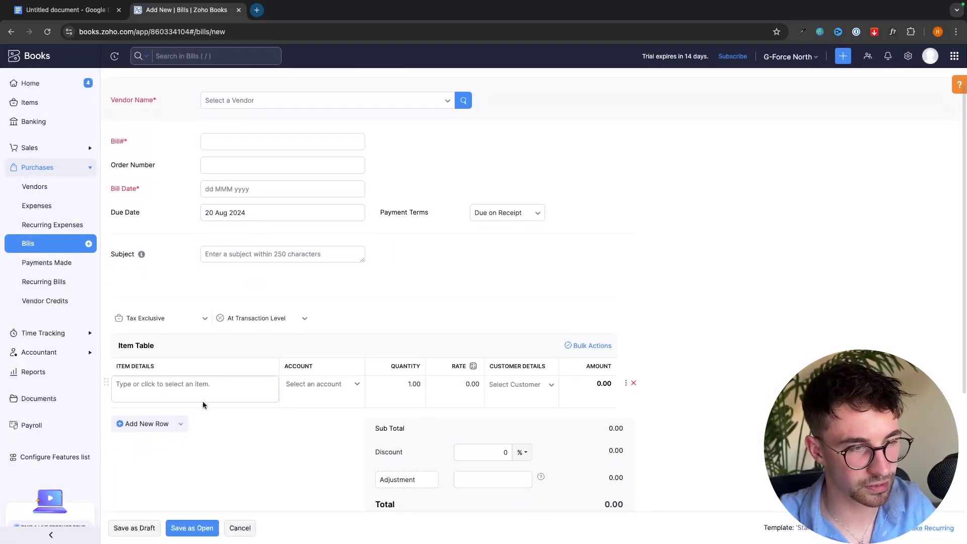
{"action": "left_click", "coordinate": [192, 377]}
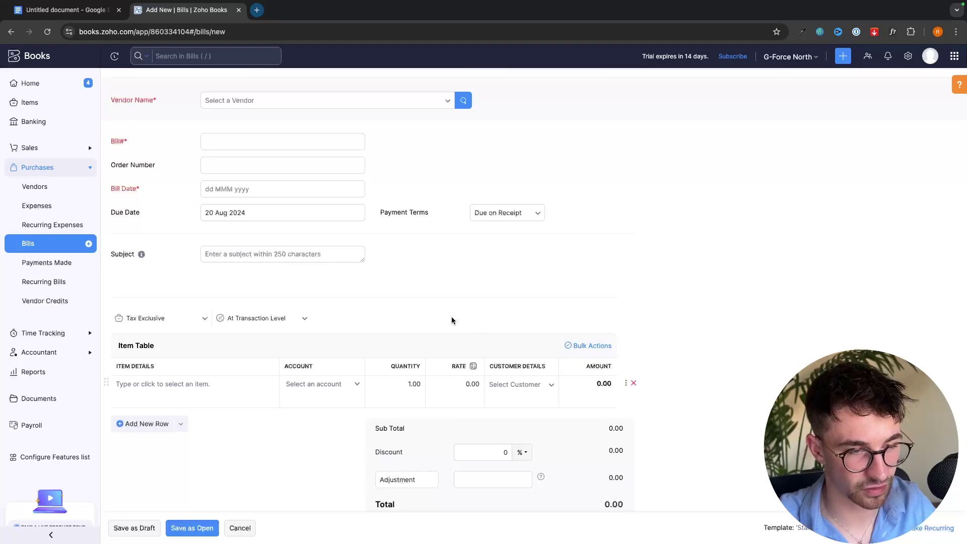
{"action": "left_click", "coordinate": [78, 147]}
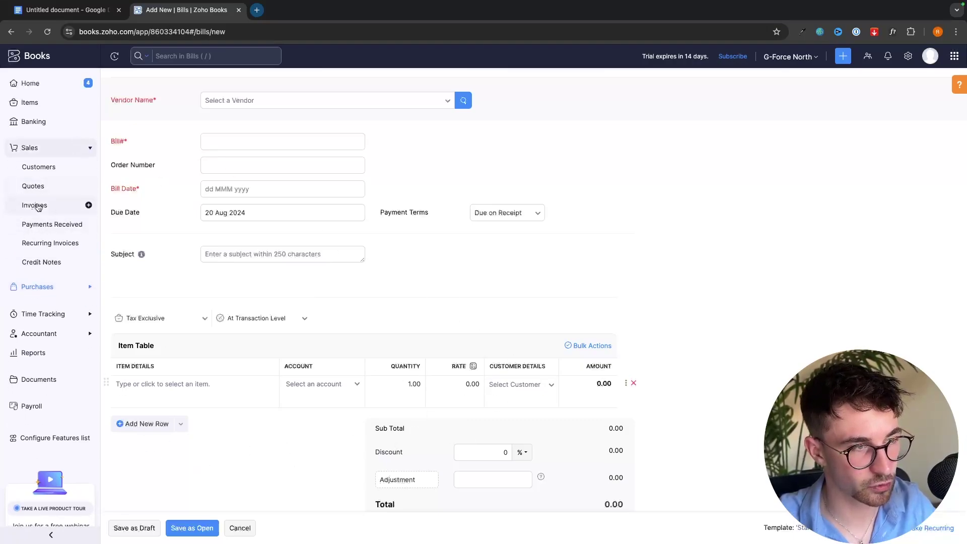
View the payments made to vendors and the list of unpaid bills.
{"action": "left_click", "coordinate": [37, 286]}
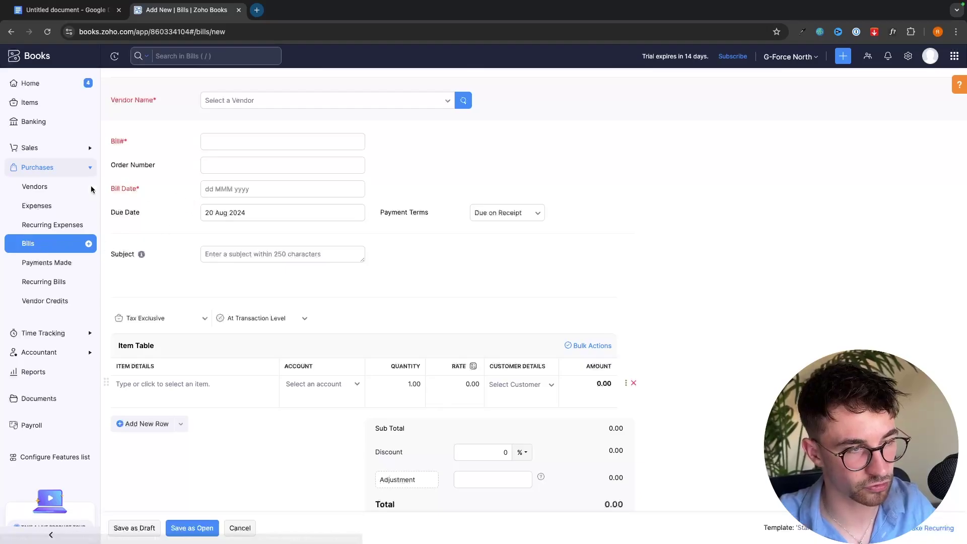
{"action": "left_click", "coordinate": [46, 262]}
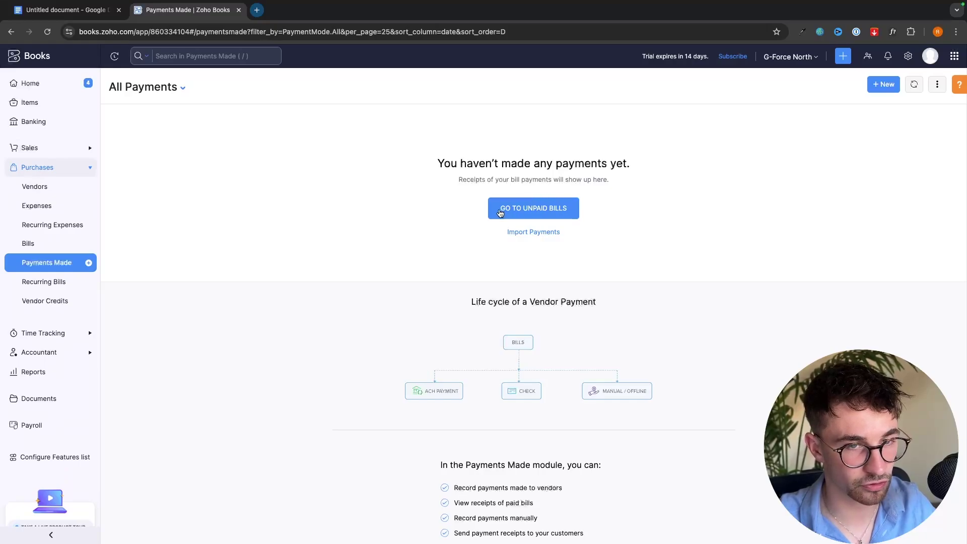
{"action": "left_click", "coordinate": [533, 208]}
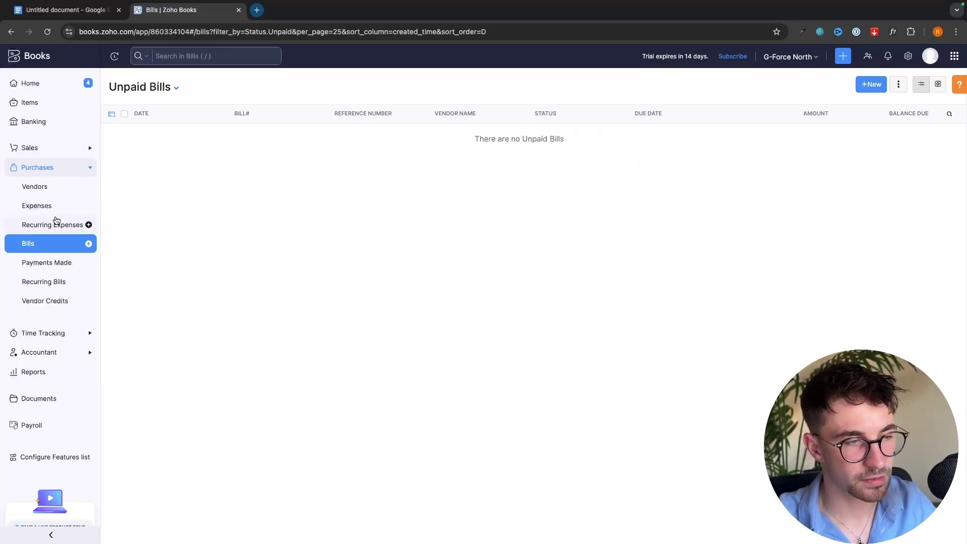
Start a new time tracking project named "Dogs4days marketing services".
{"action": "left_click", "coordinate": [23, 334]}
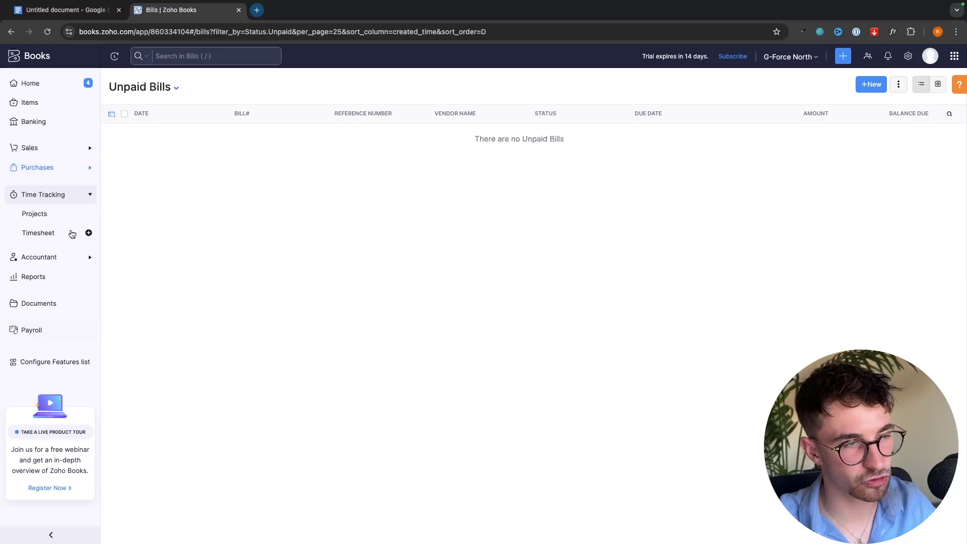
{"action": "left_click", "coordinate": [33, 214]}
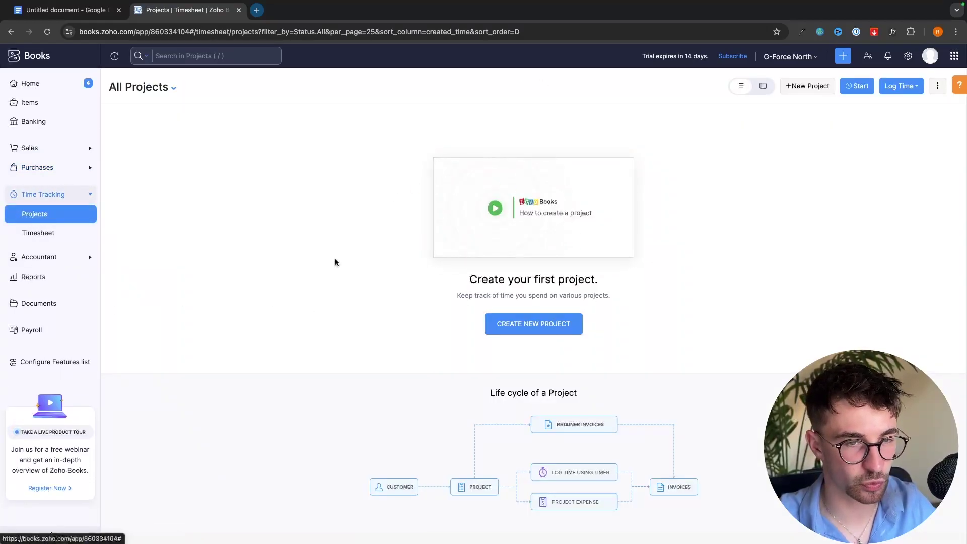
{"action": "left_click", "coordinate": [544, 331]}
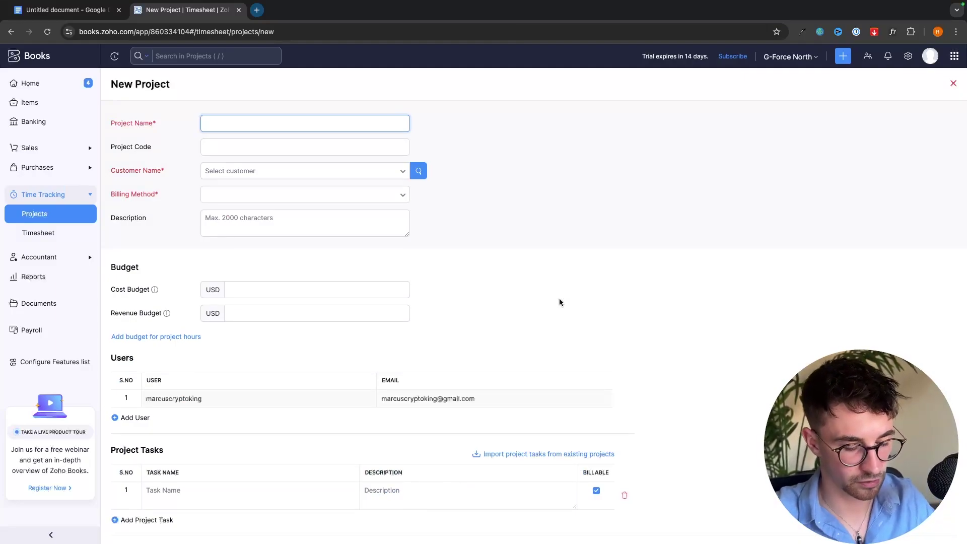
{"action": "type", "text": "Dogs4days marketing services"}
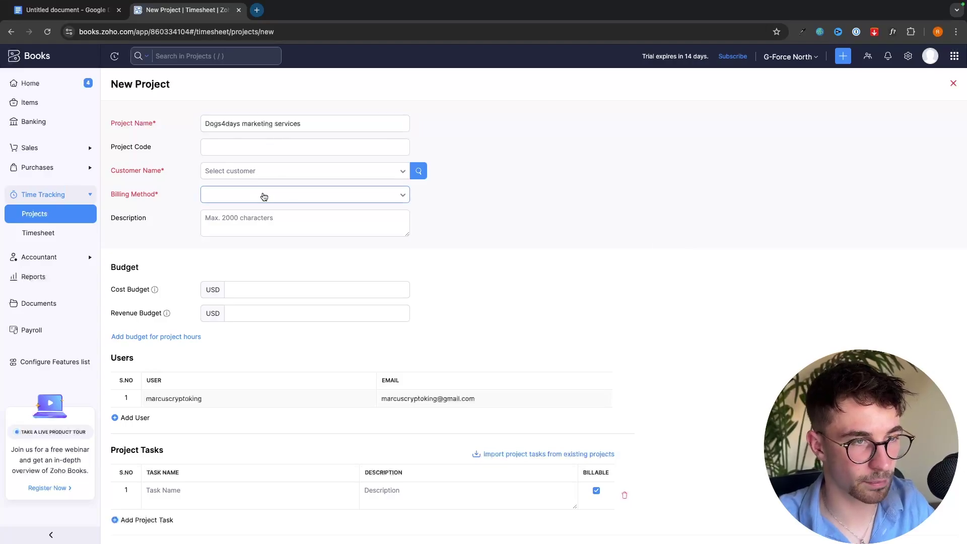
Choose Dog4Days as the project's customer and bill it based on project hours.
{"action": "left_click", "coordinate": [269, 173]}
{"action": "left_click", "coordinate": [262, 215]}
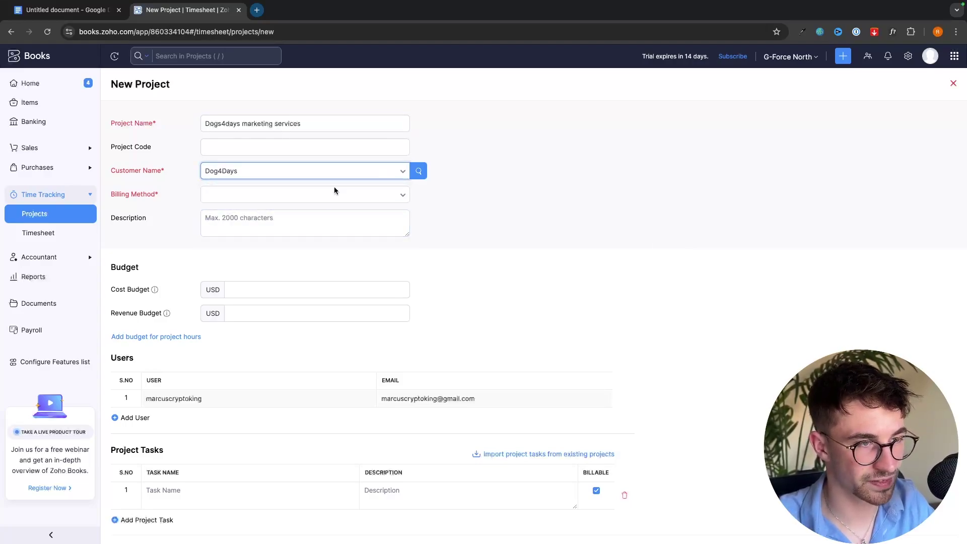
{"action": "left_click", "coordinate": [312, 201]}
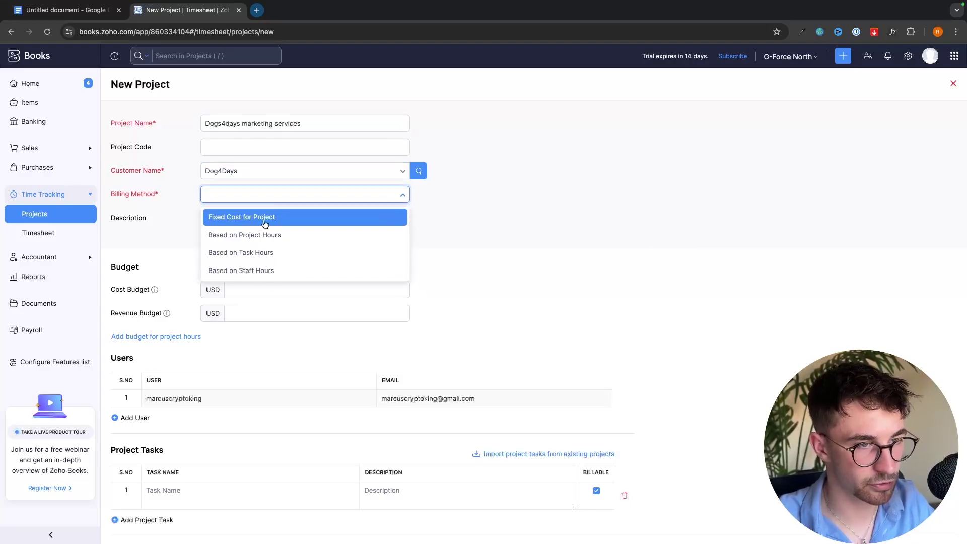
{"action": "left_click", "coordinate": [214, 242]}
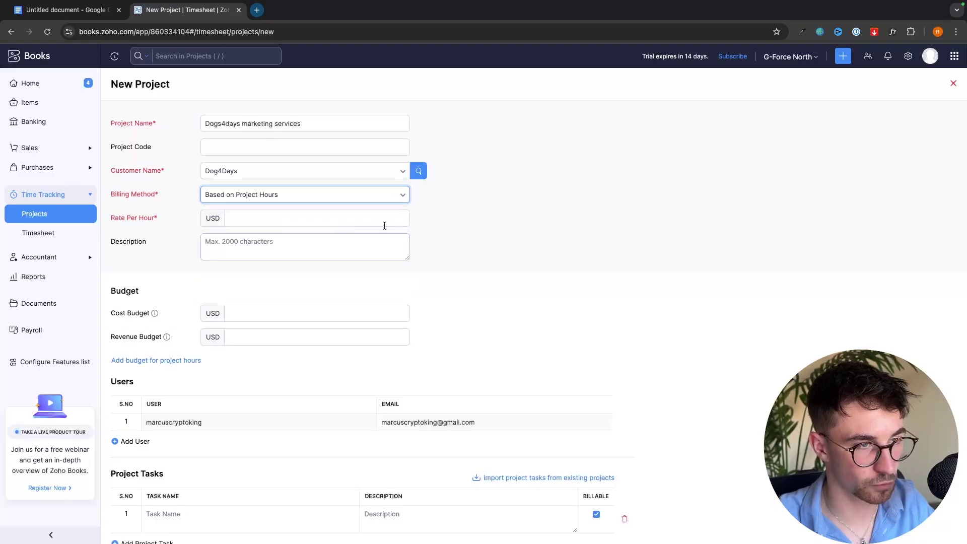
Set the project's hourly rate to 100 USD and save the project.
{"action": "left_click", "coordinate": [293, 218]}
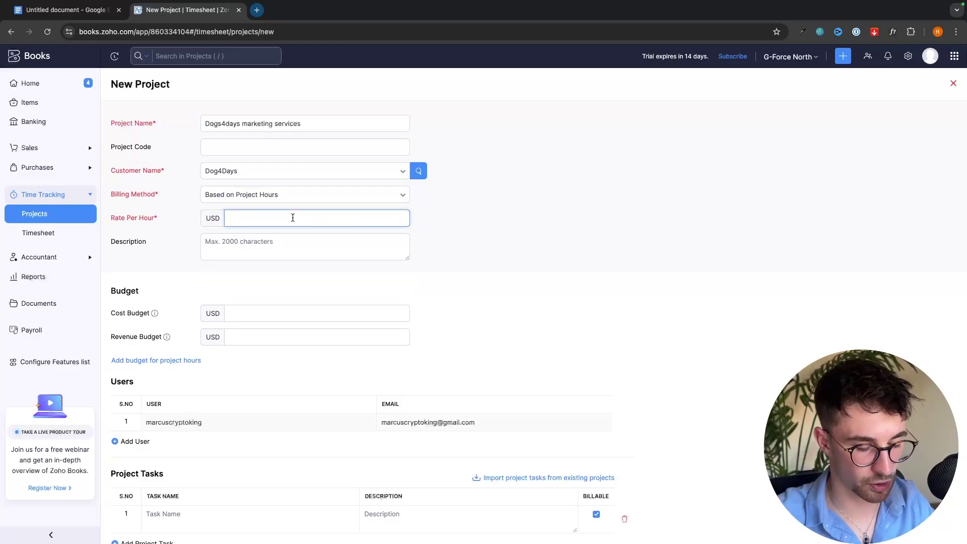
{"action": "scroll", "coordinate": [568, 246], "scroll_direction": "down", "scroll_amount": 5}
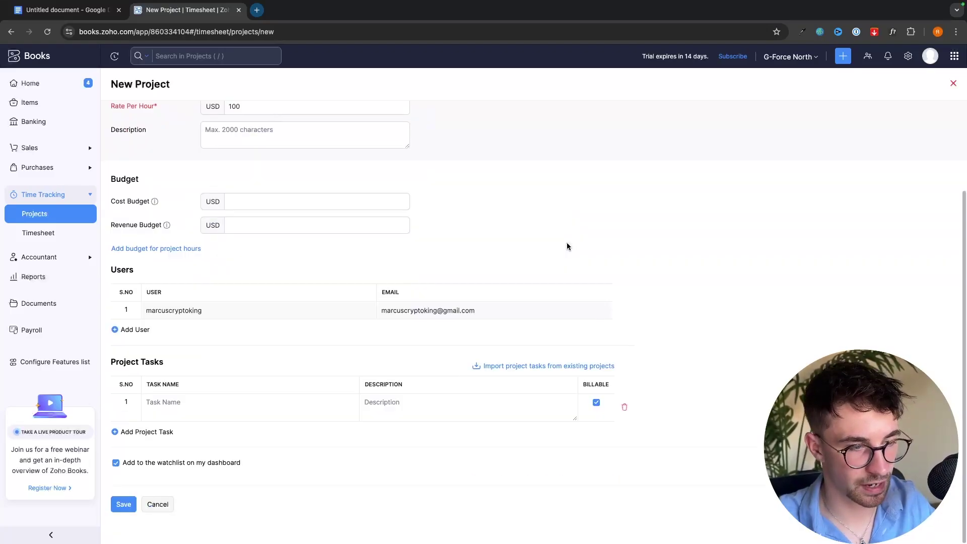
{"action": "left_click", "coordinate": [128, 506]}
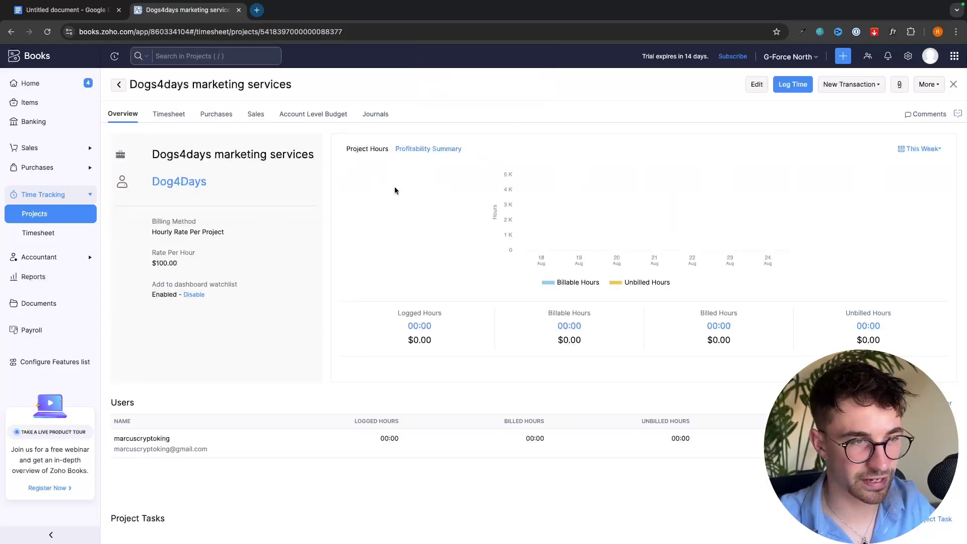
Log 6 hours of billable time in the project's timesheet under a new task named "Create Facebook Ads".
{"action": "left_click", "coordinate": [160, 120]}
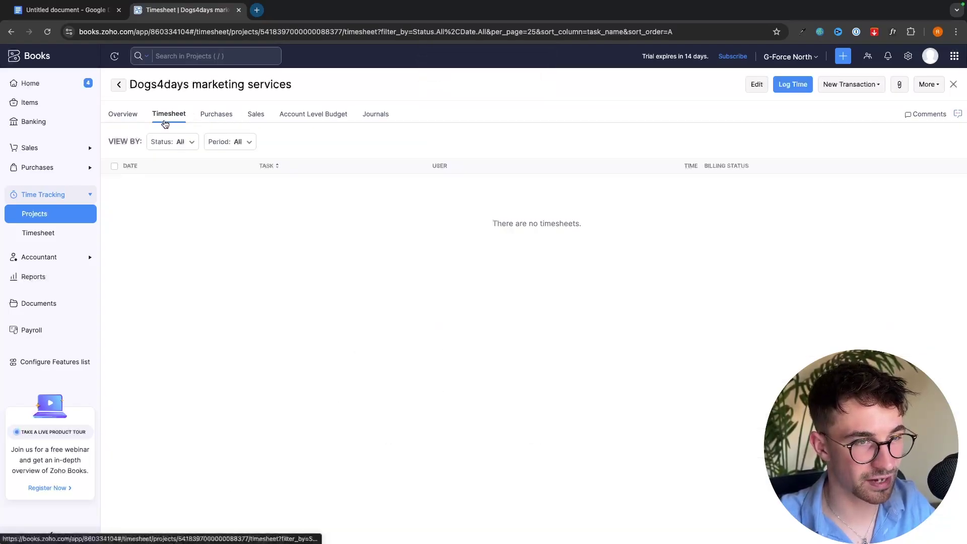
{"action": "left_click", "coordinate": [794, 84]}
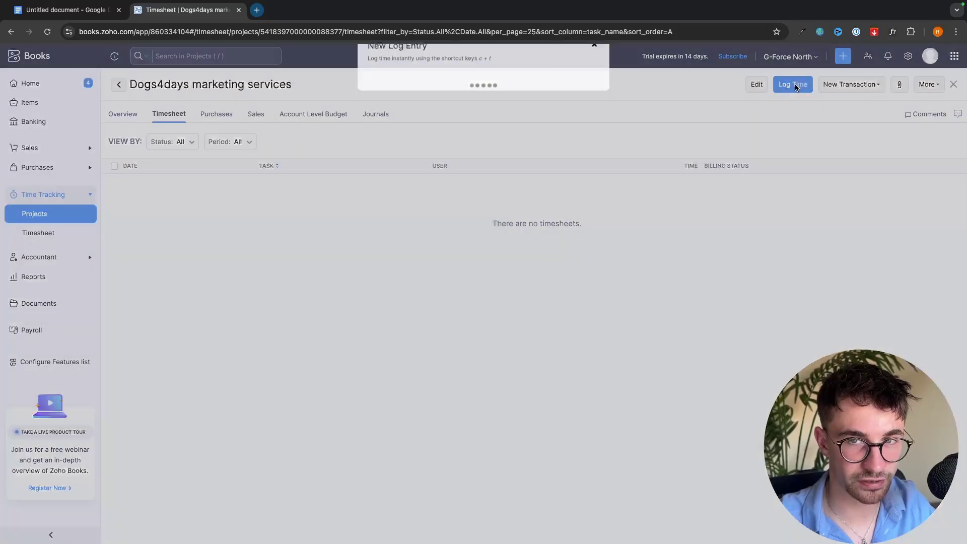
{"action": "left_click", "coordinate": [413, 196]}
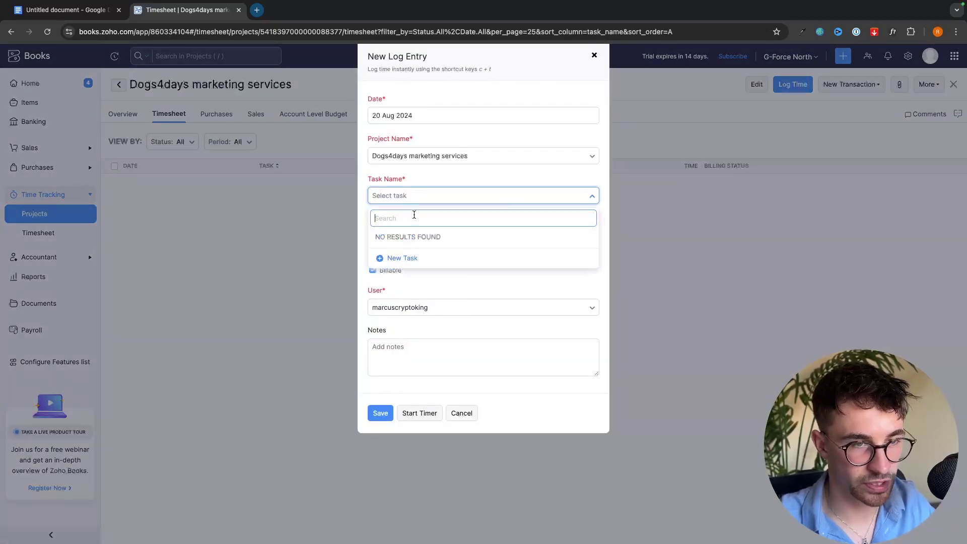
{"action": "left_click", "coordinate": [413, 259]}
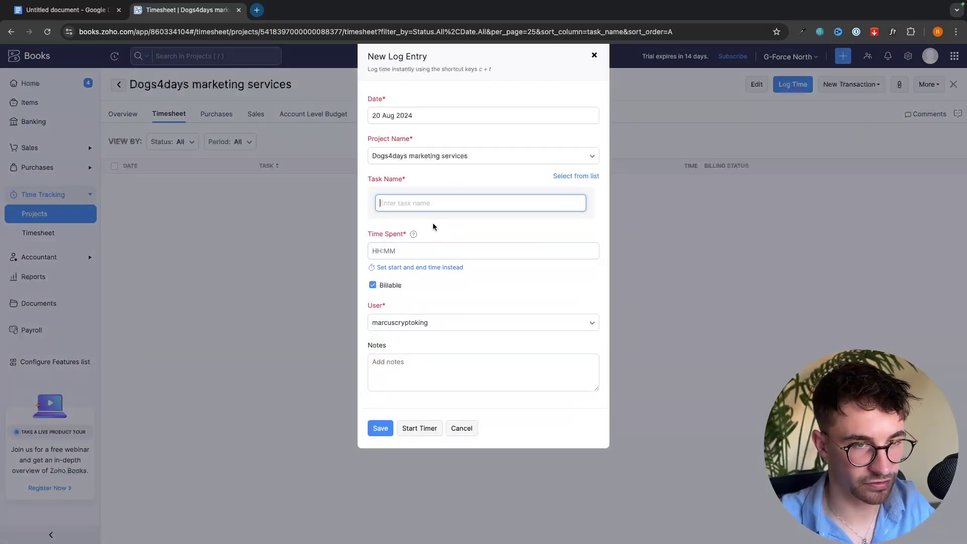
{"action": "type", "text": "Create Facebok"}
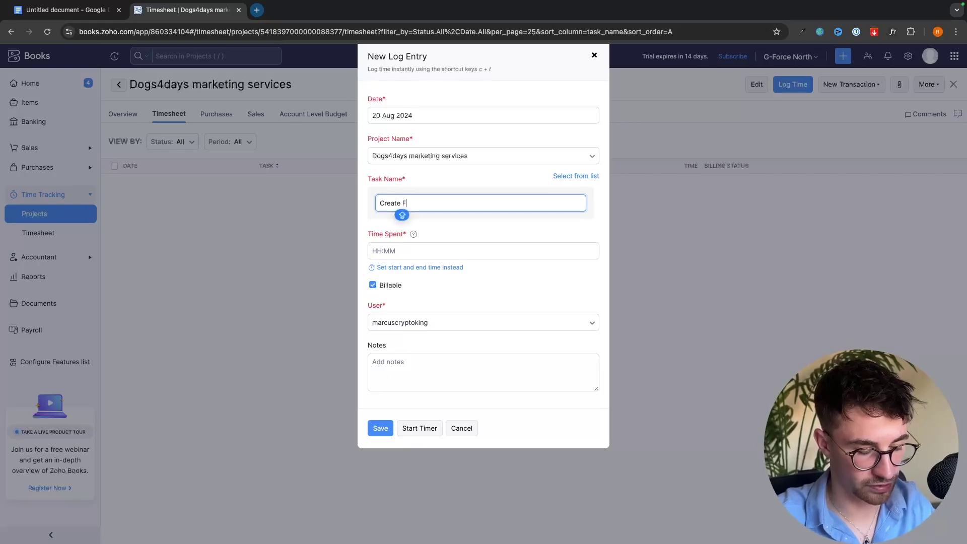
{"action": "left_click", "coordinate": [398, 252]}
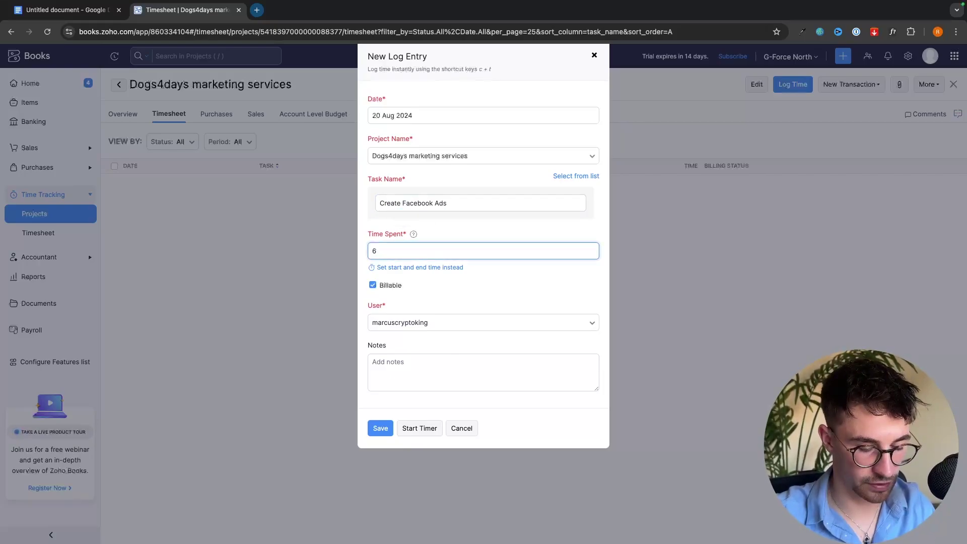
{"action": "left_click", "coordinate": [381, 428]}
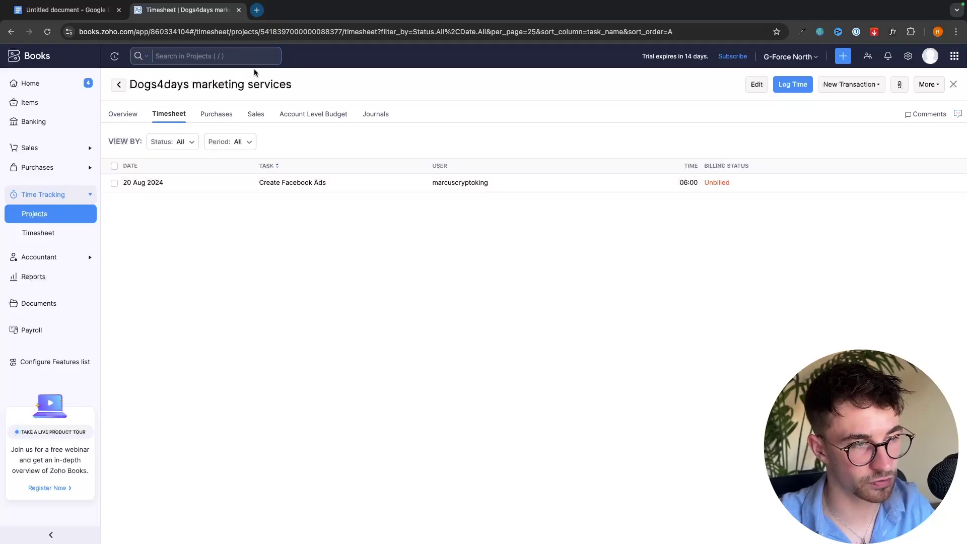
Look through the available reports in the Reports Center.
{"action": "left_click", "coordinate": [35, 214]}
{"action": "left_click", "coordinate": [36, 277]}
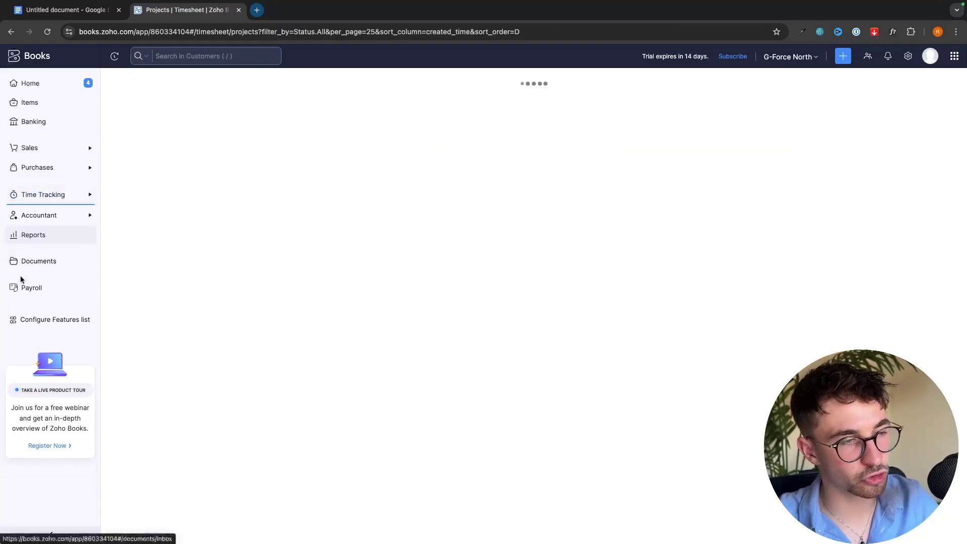
{"action": "scroll", "coordinate": [592, 249], "scroll_direction": "down", "scroll_amount": 3}
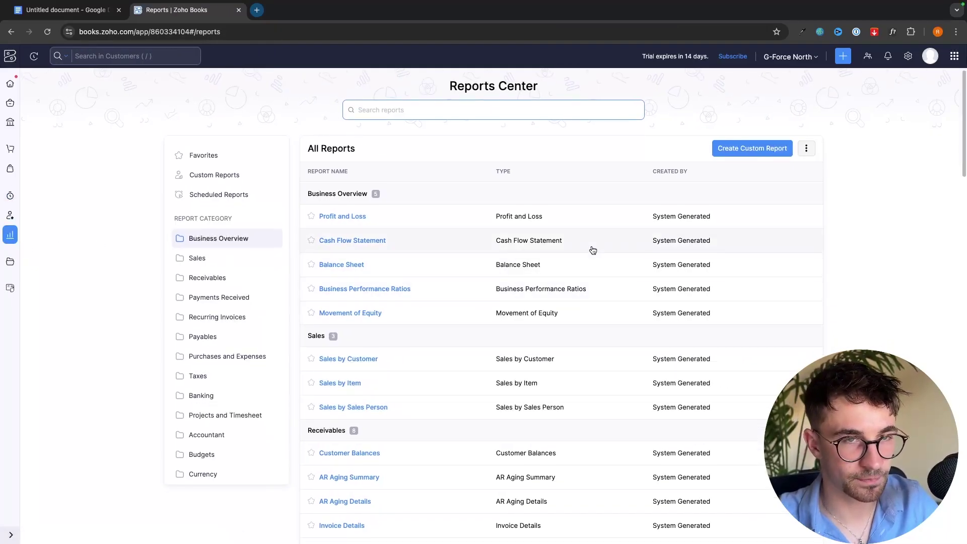
{"action": "scroll", "coordinate": [594, 250], "scroll_direction": "down", "scroll_amount": 5}
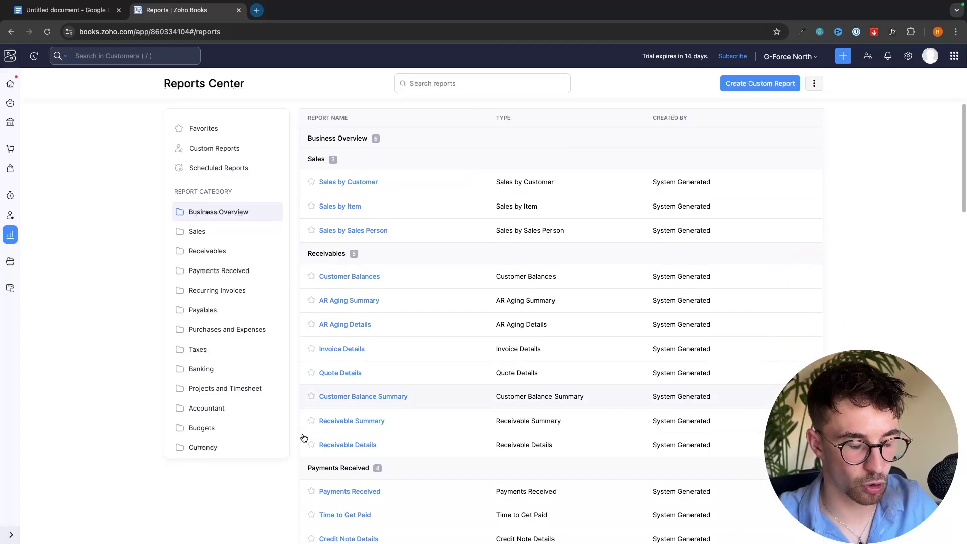
{"action": "scroll", "coordinate": [404, 439], "scroll_direction": "down", "scroll_amount": 10}
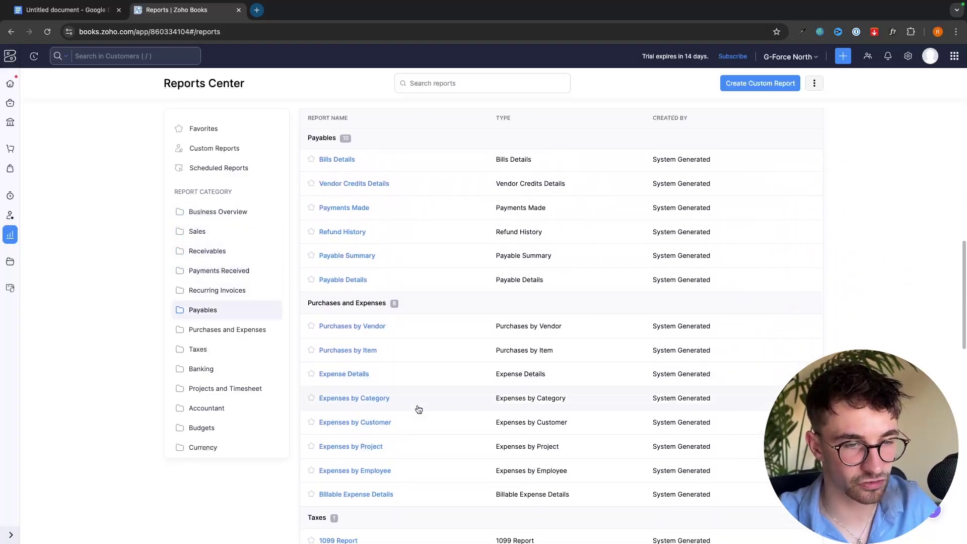
{"action": "scroll", "coordinate": [416, 408], "scroll_direction": "up", "scroll_amount": 20}
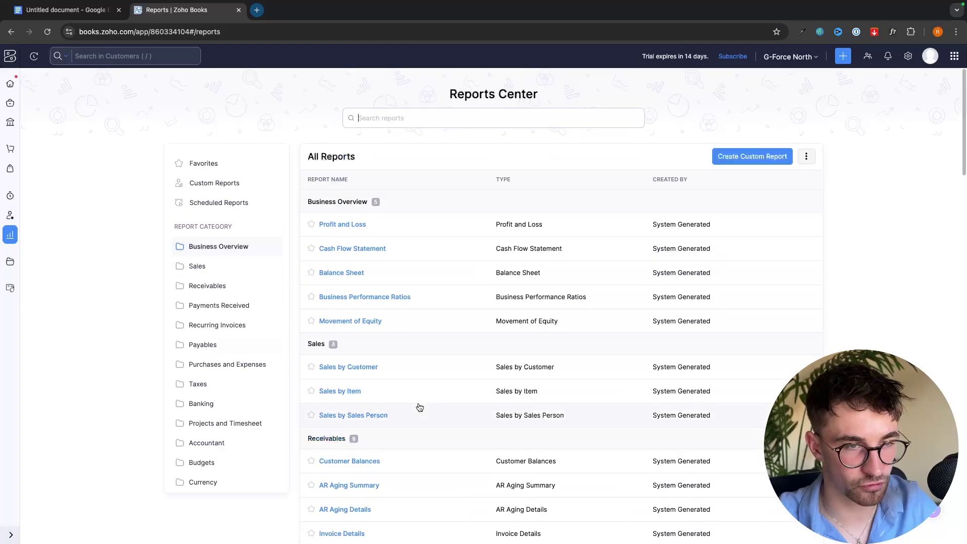
Open the Profit and Loss and Balance Sheet reports in separate browser tabs and browse the remaining report categories.
{"action": "right_click", "coordinate": [330, 225]}
{"action": "left_click", "coordinate": [342, 228]}
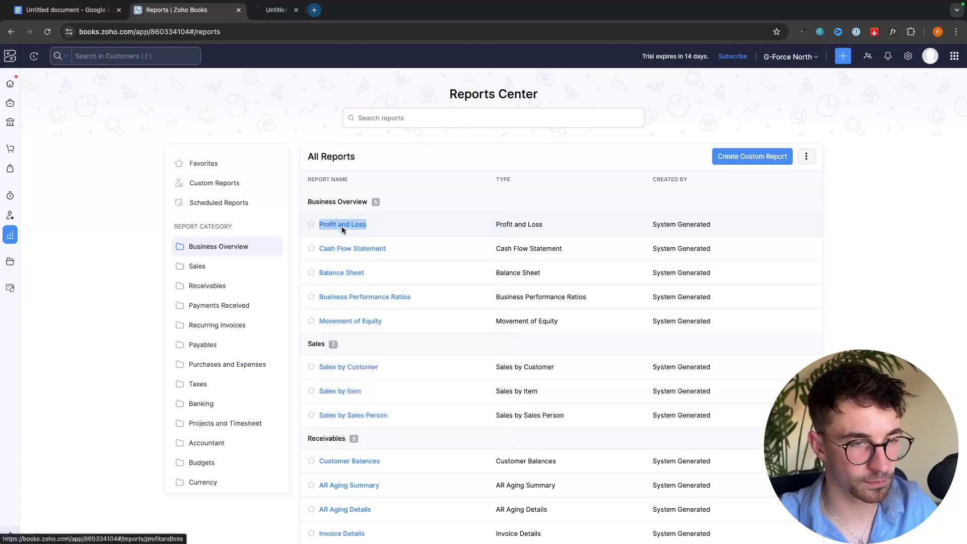
{"action": "scroll", "coordinate": [376, 245], "scroll_direction": "down", "scroll_amount": 1}
{"action": "scroll", "coordinate": [375, 245], "scroll_direction": "down", "scroll_amount": 1}
{"action": "right_click", "coordinate": [353, 235]}
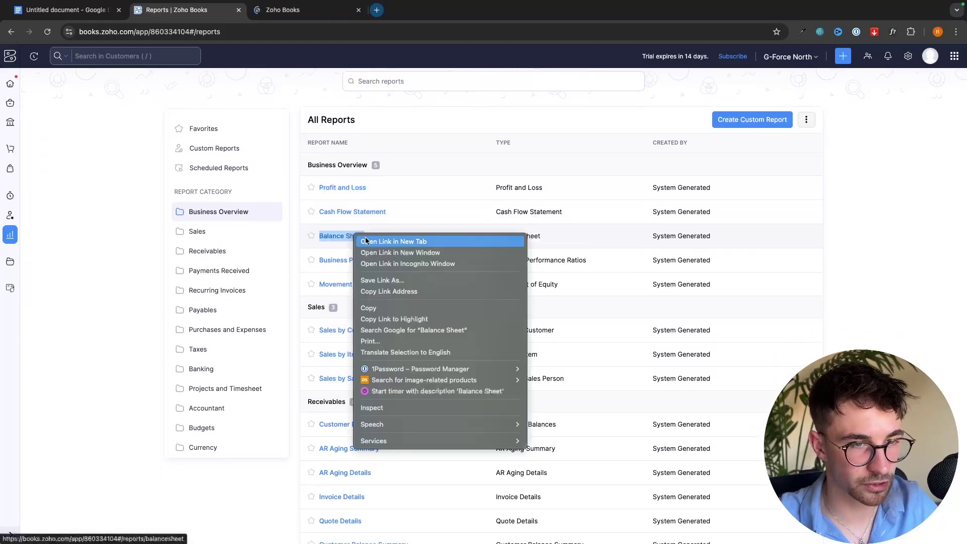
{"action": "left_click", "coordinate": [393, 293]}
{"action": "scroll", "coordinate": [393, 293], "scroll_direction": "down", "scroll_amount": 5}
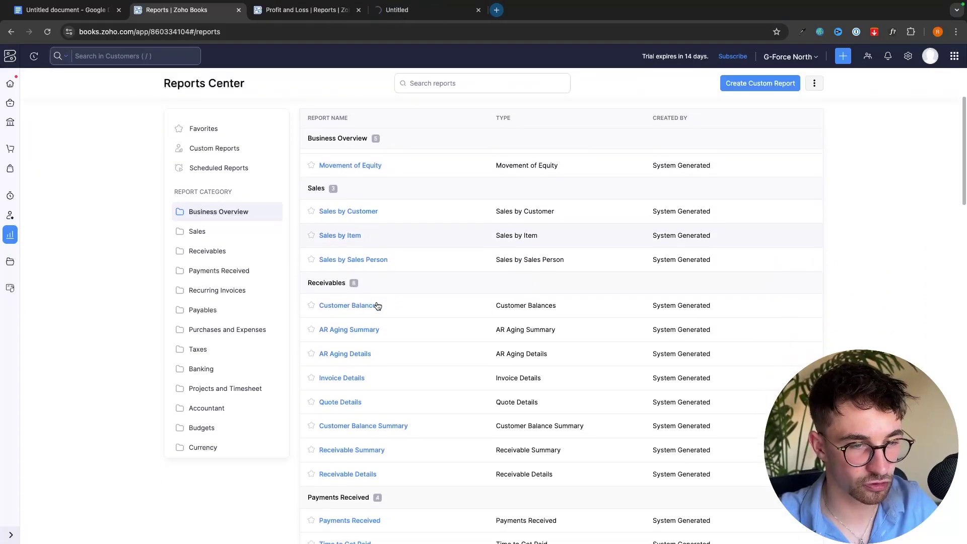
{"action": "scroll", "coordinate": [508, 349], "scroll_direction": "down", "scroll_amount": 12}
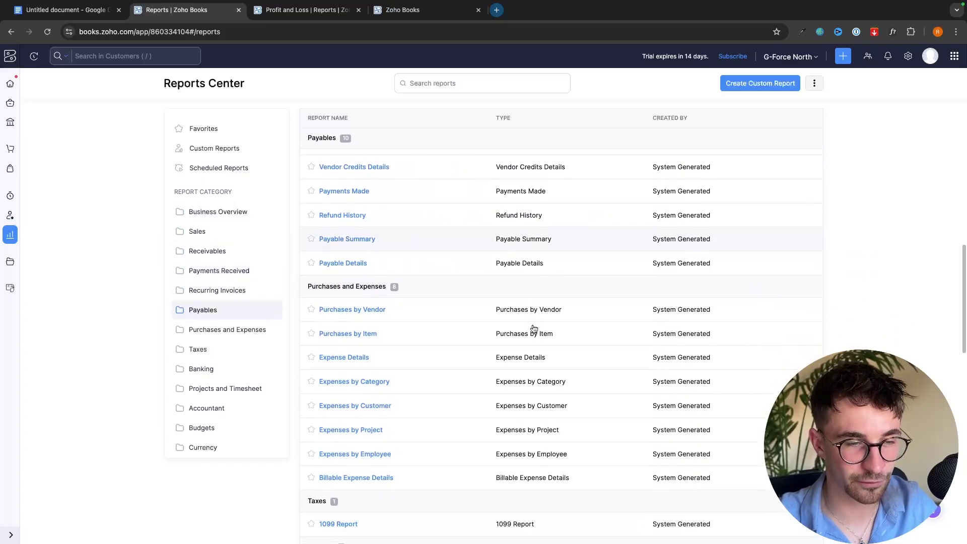
{"action": "scroll", "coordinate": [534, 328], "scroll_direction": "down", "scroll_amount": 12}
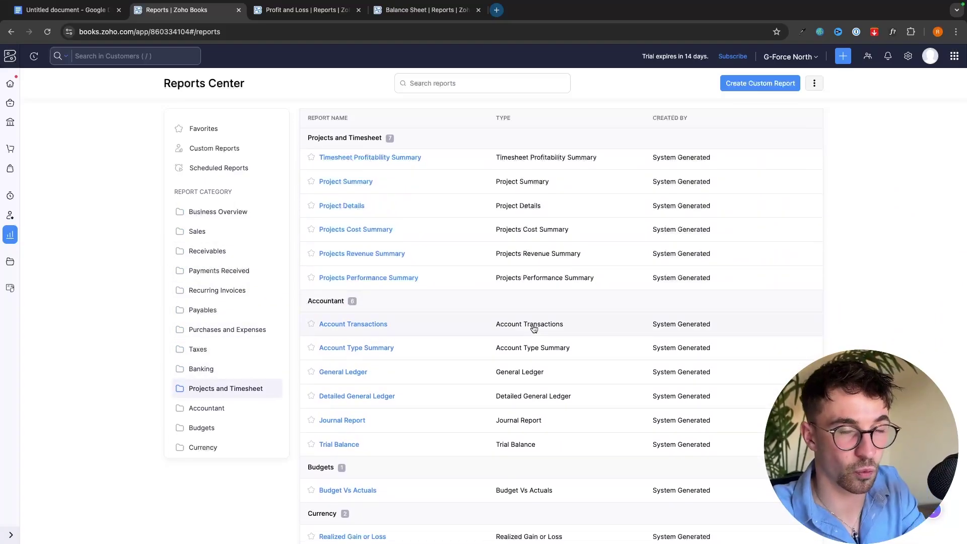
Examine the Profit and Loss report and the Balance Sheet, closing both report tabs when done.
{"action": "left_click", "coordinate": [307, 10]}
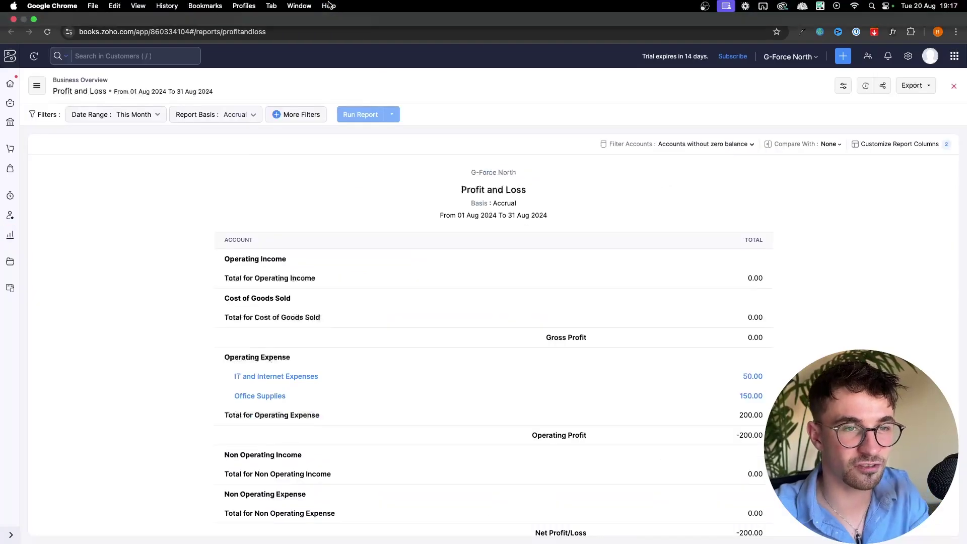
{"action": "scroll", "coordinate": [517, 245], "scroll_direction": "down", "scroll_amount": 2}
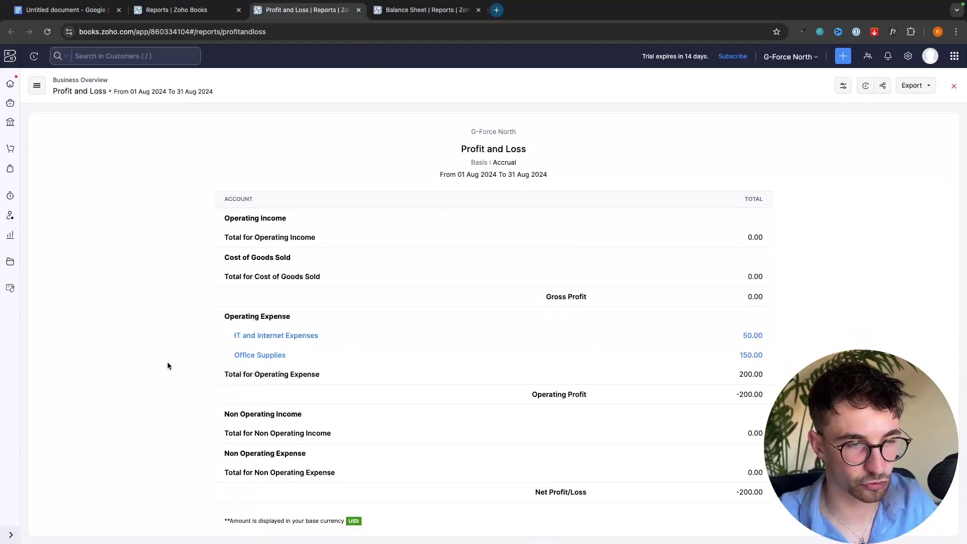
{"action": "left_click", "coordinate": [432, 13]}
{"action": "scroll", "coordinate": [348, 303], "scroll_direction": "down", "scroll_amount": 3}
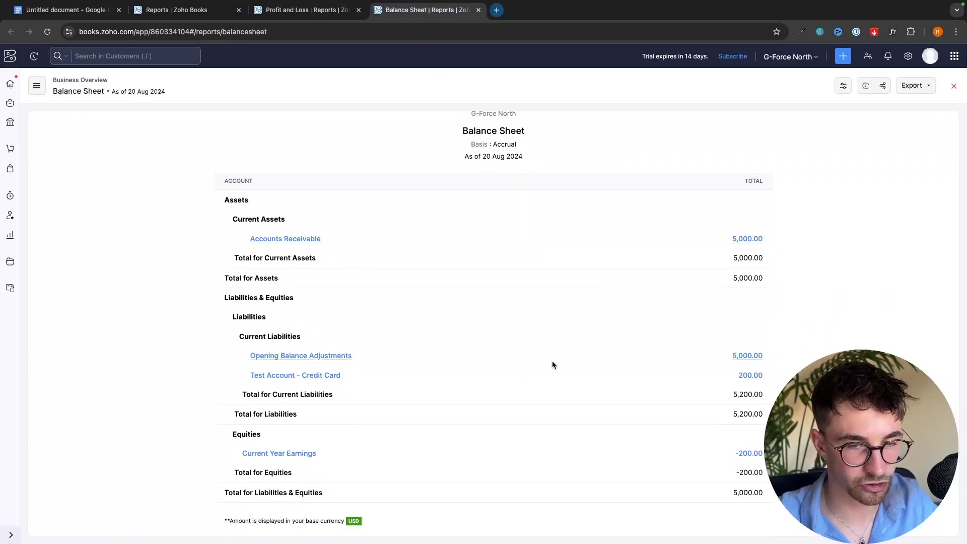
{"action": "left_click", "coordinate": [358, 10]}
{"action": "left_click", "coordinate": [358, 10]}
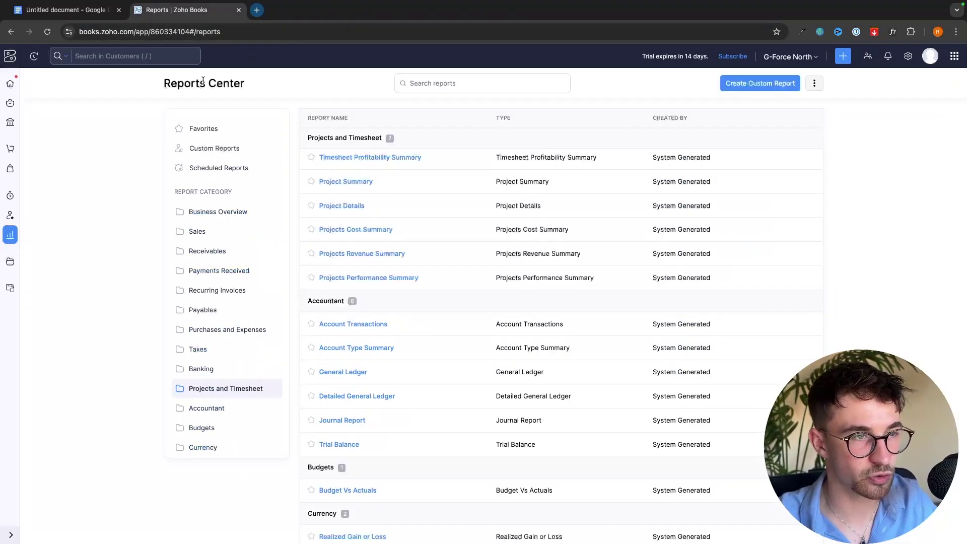
Agree to the terms and enable Autoscan for documents, and view the bank statements and files inboxes.
{"action": "scroll", "coordinate": [205, 291], "scroll_direction": "up", "scroll_amount": 2}
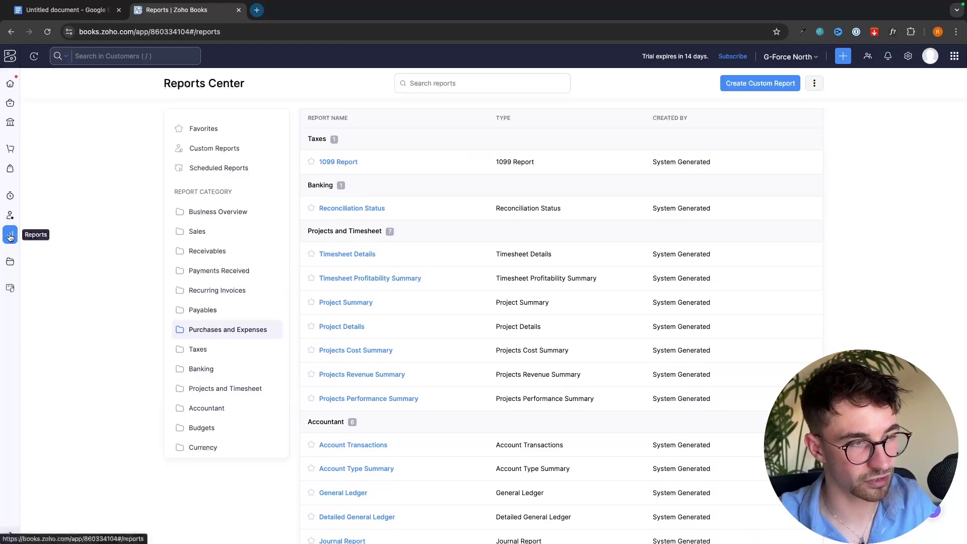
{"action": "left_click", "coordinate": [48, 383]}
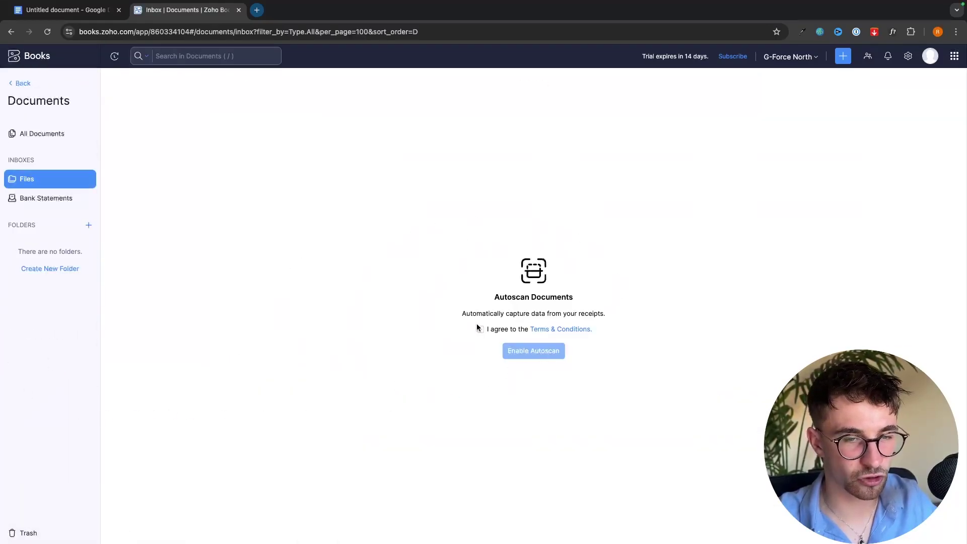
{"action": "left_click", "coordinate": [480, 329]}
{"action": "left_click", "coordinate": [527, 352]}
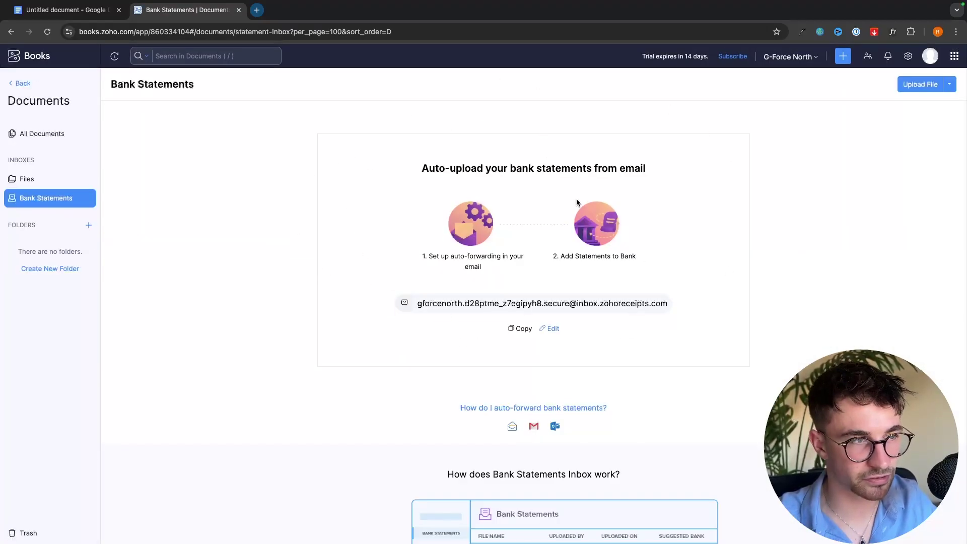
{"action": "left_click", "coordinate": [35, 179]}
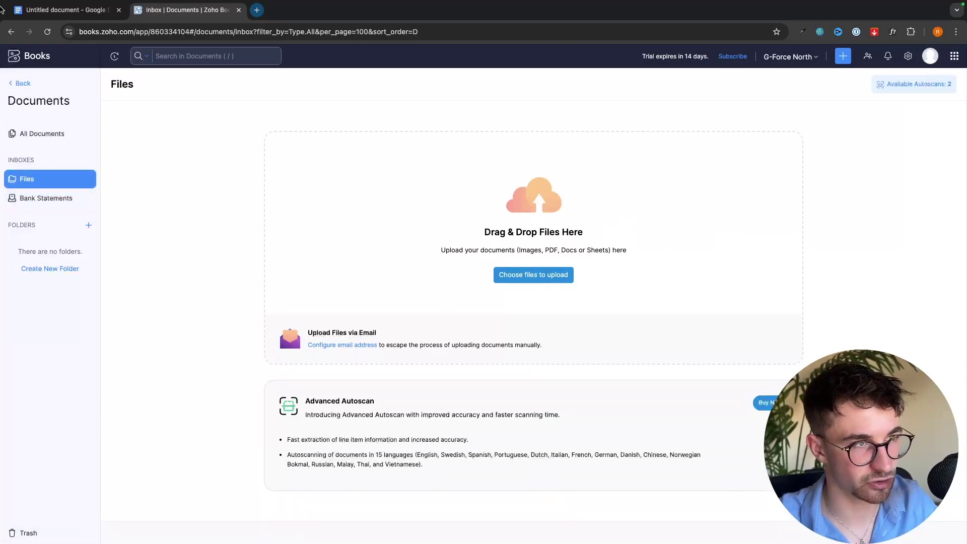
Leave the documents area and start trying Zoho Payroll for the organization from the payroll page.
{"action": "left_click", "coordinate": [20, 82]}
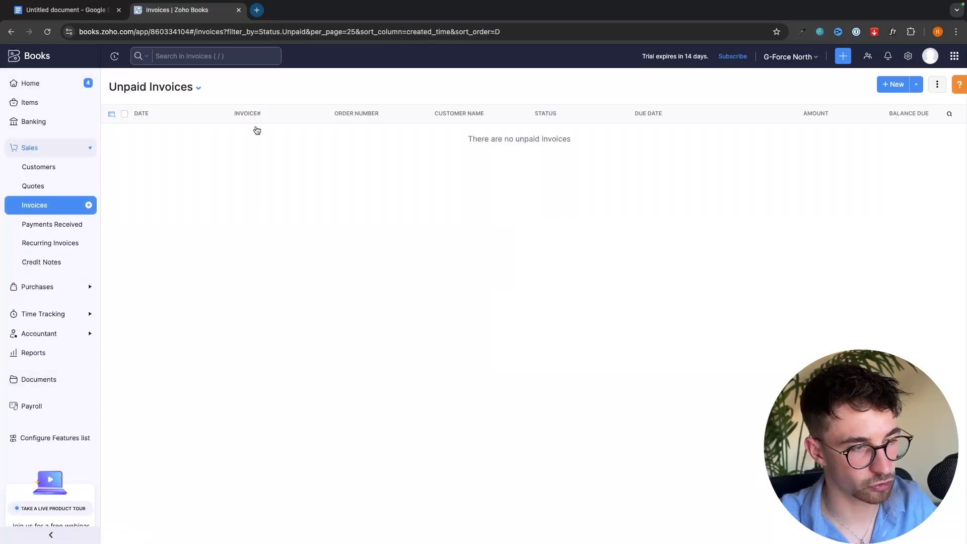
{"action": "left_click", "coordinate": [29, 406]}
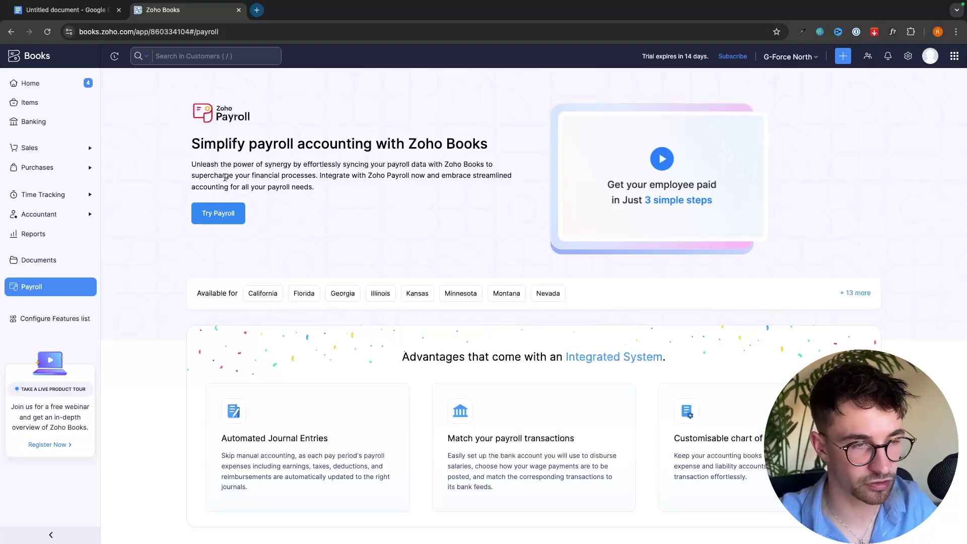
{"action": "left_click", "coordinate": [229, 223]}
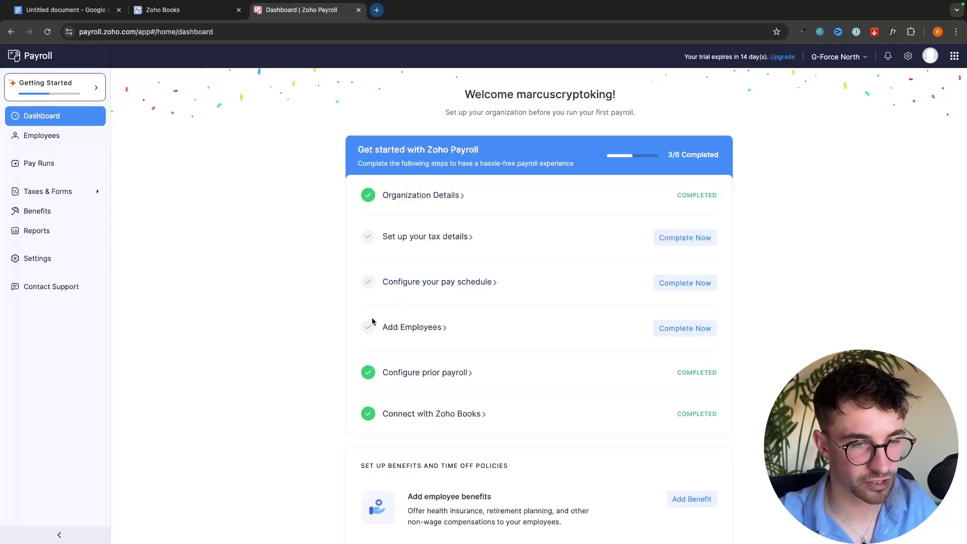
View the pay runs and active employees in Zoho Payroll and return to Zoho Books.
{"action": "left_click", "coordinate": [59, 164]}
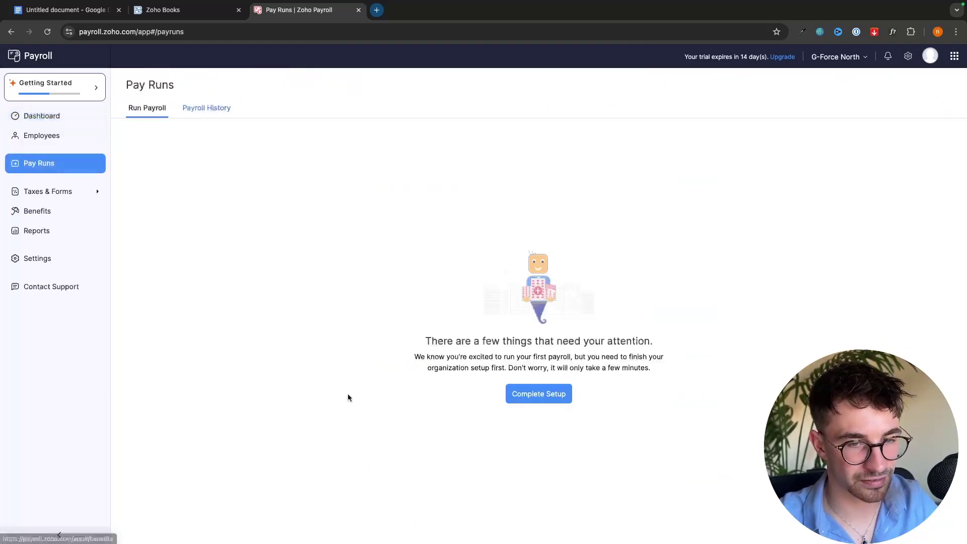
{"action": "left_click", "coordinate": [75, 140]}
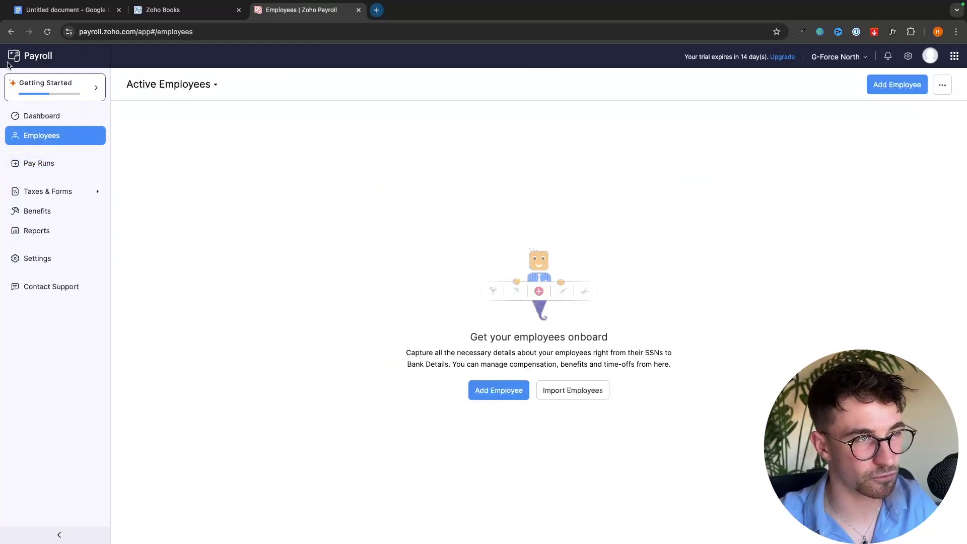
{"action": "left_click", "coordinate": [358, 10]}
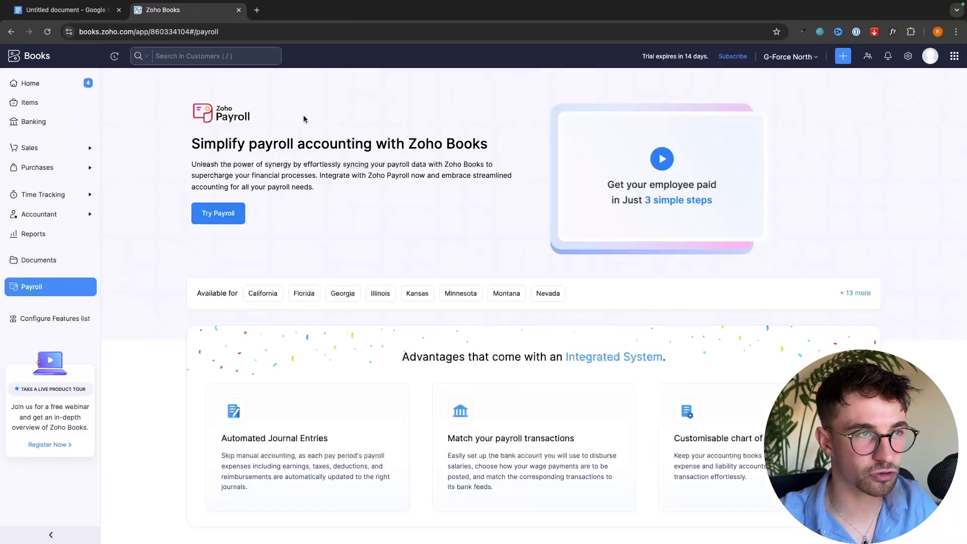